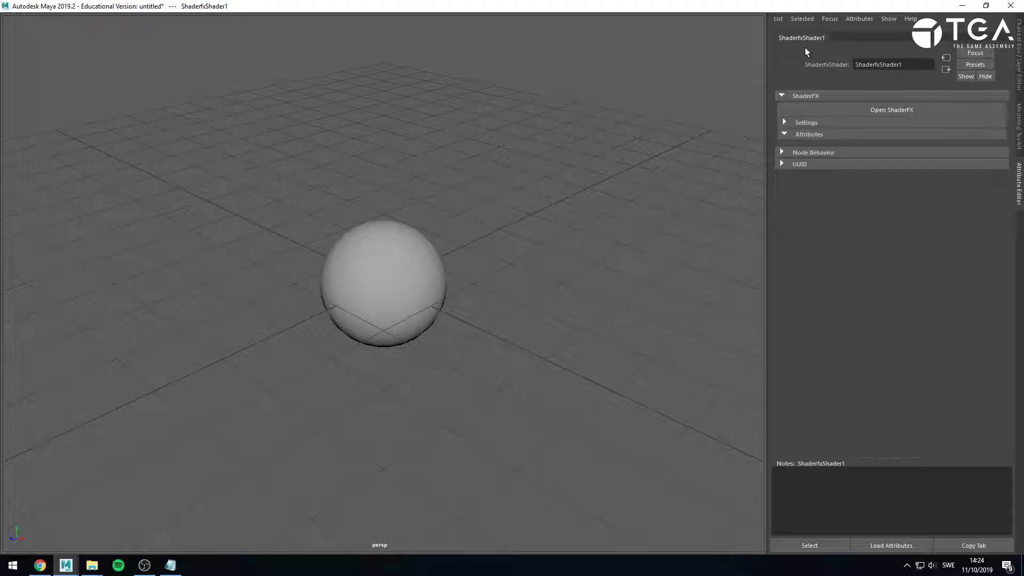
# Open the ShaderFX graph of ShaderfxShader1 and bring its default nodes into view.
pyautogui.click(904, 110)
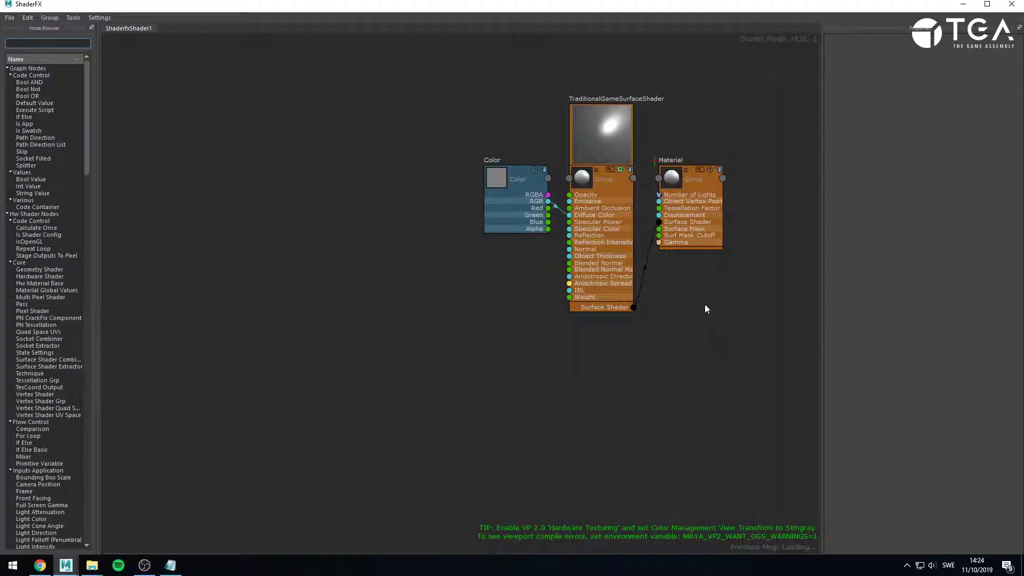
pyautogui.moveTo(705, 309); pyautogui.dragTo(588, 416, button='middle')
pyautogui.scroll(2, 594, 405)
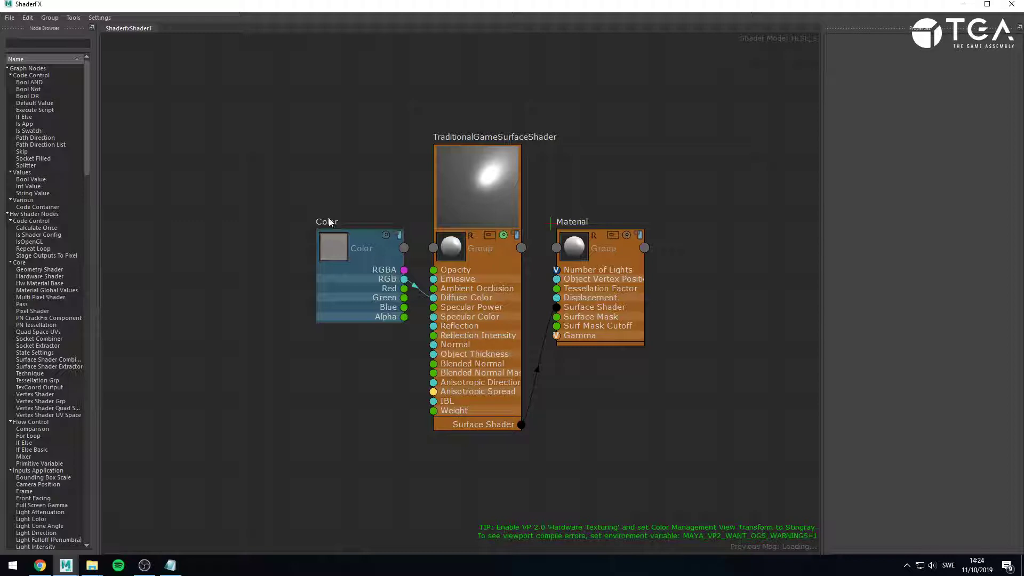
# Turn off Advanced Mode and try to delete the Color, TraditionalGameSurfaceShader and Material nodes.
pyautogui.moveTo(244, 148); pyautogui.dragTo(653, 357)
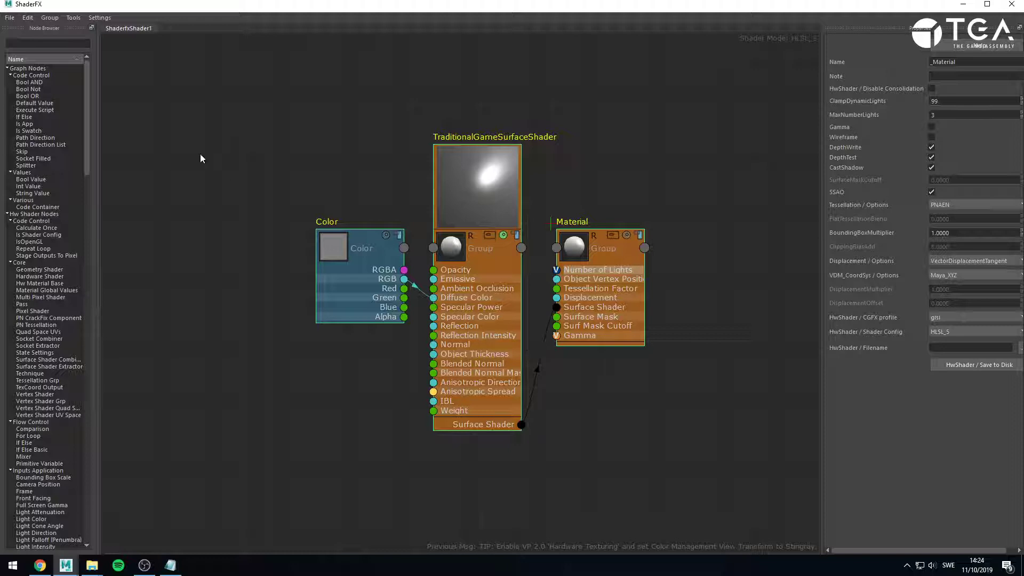
pyautogui.click(99, 17)
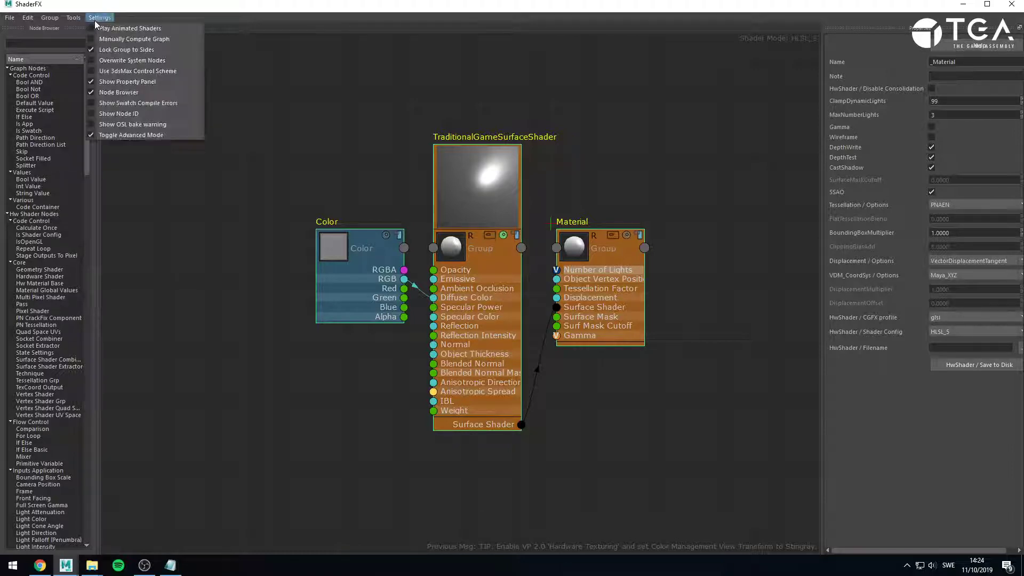
pyautogui.click(149, 134)
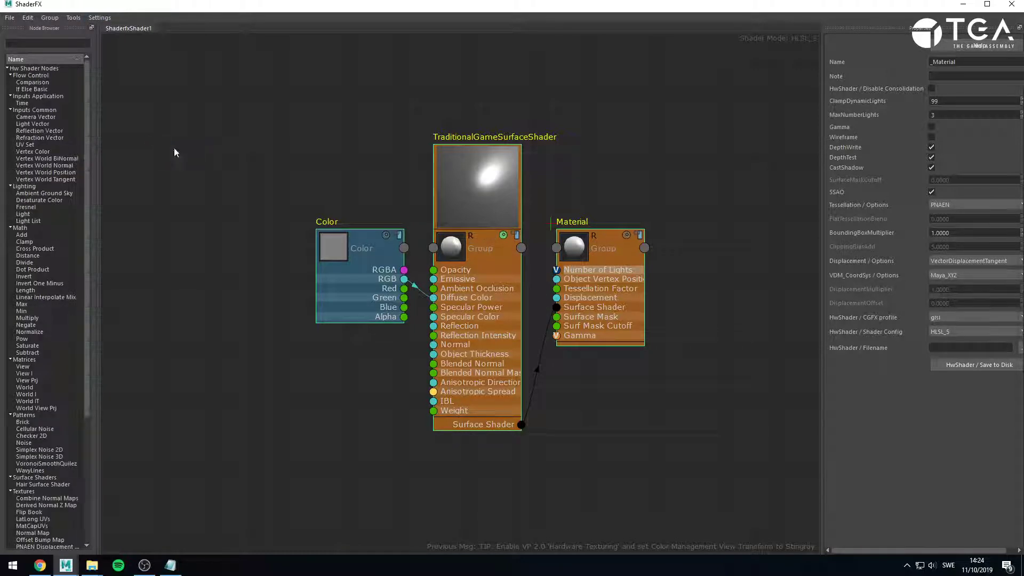
pyautogui.moveTo(216, 162); pyautogui.dragTo(649, 362)
pyautogui.press('Delete')
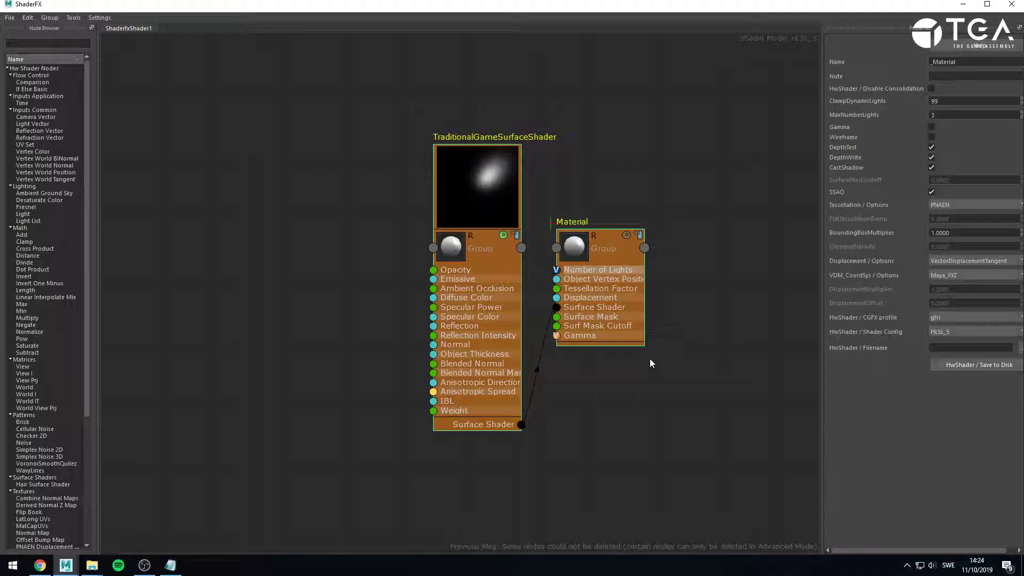
pyautogui.click(648, 395)
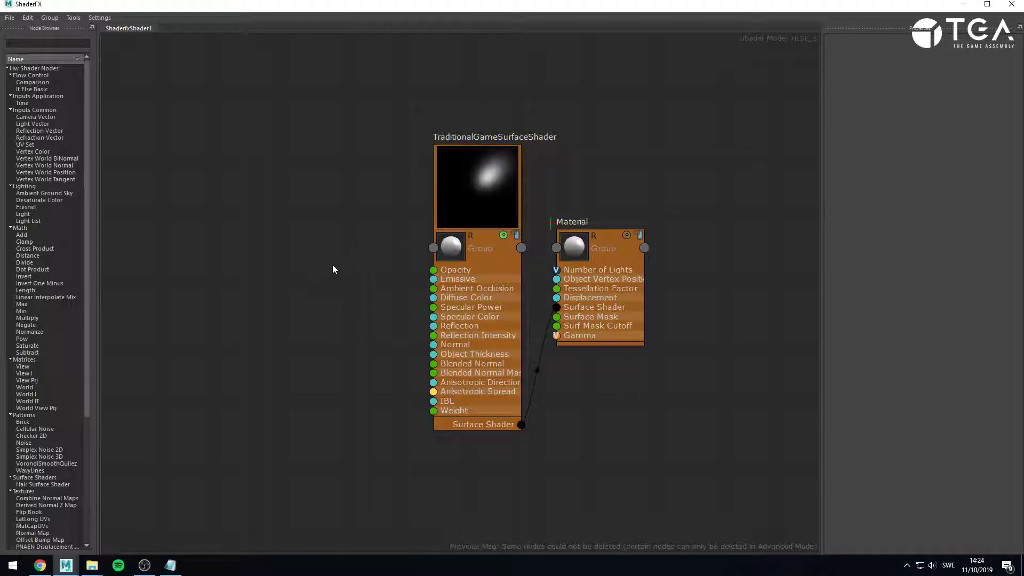
pyautogui.moveTo(372, 147); pyautogui.dragTo(689, 335)
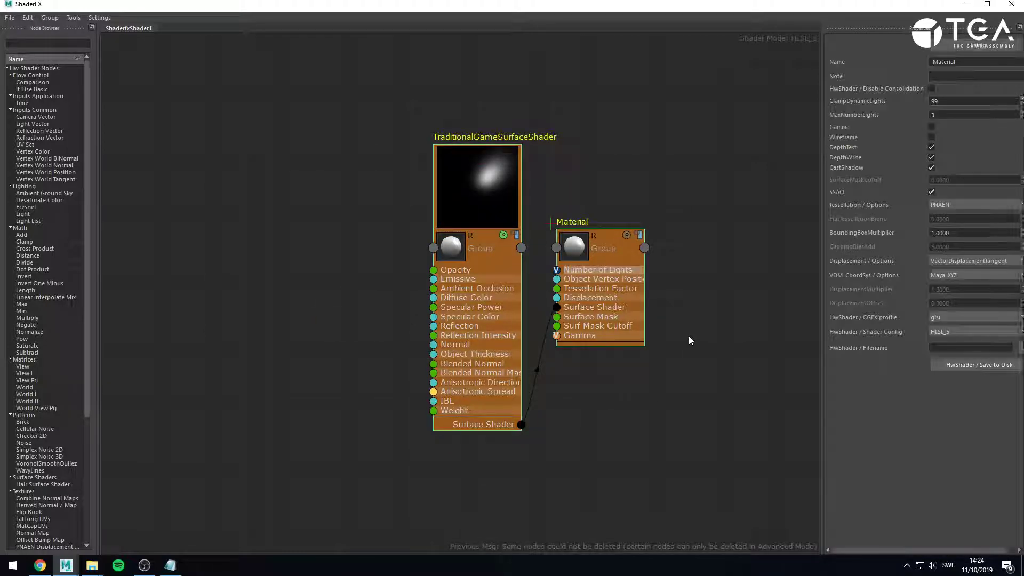
pyautogui.press('Delete')
# Turn Advanced Mode back on and delete the TraditionalGameSurfaceShader and Material nodes.
pyautogui.click(99, 17)
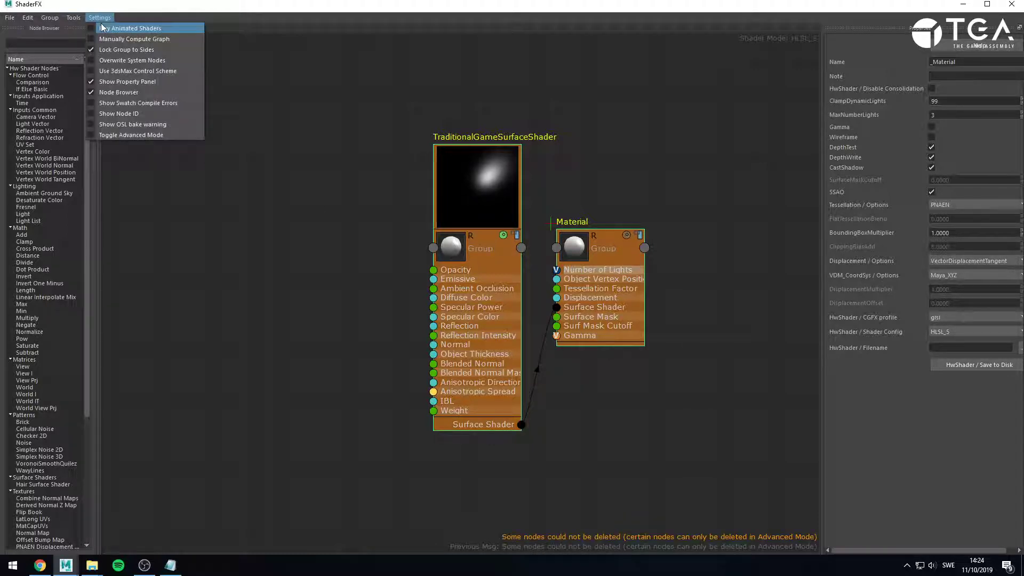
pyautogui.click(130, 135)
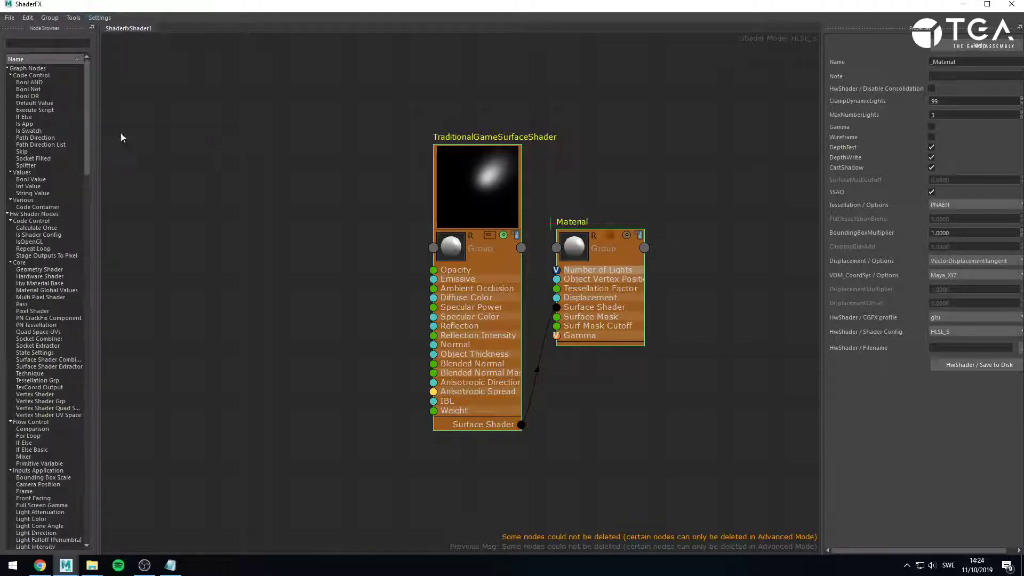
pyautogui.moveTo(508, 261); pyautogui.dragTo(693, 323)
pyautogui.press('Delete')
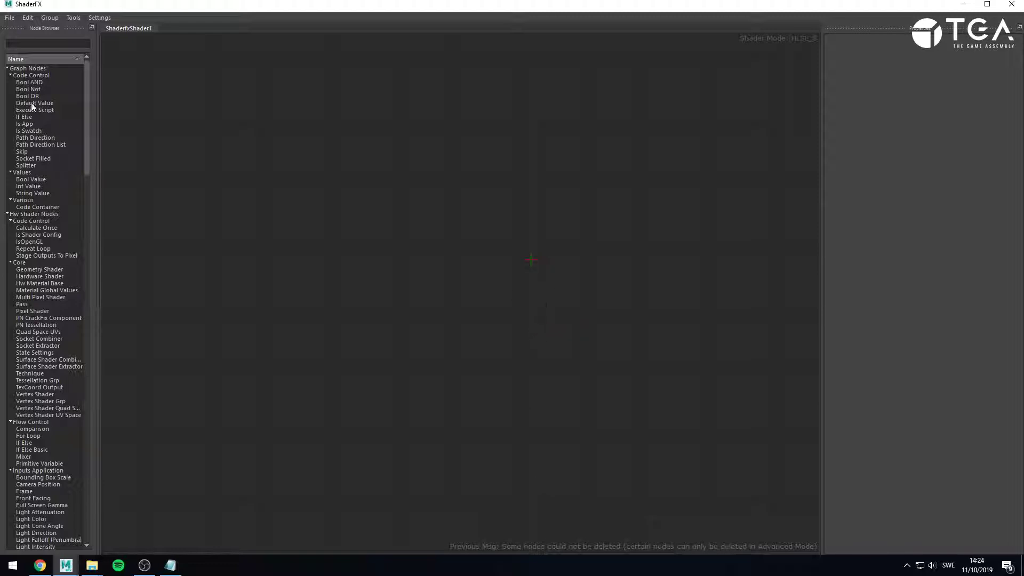
# Find the Hardware Shader node by searching "hard" and place it in the empty graph.
pyautogui.click(40, 43)
pyautogui.write('hard')
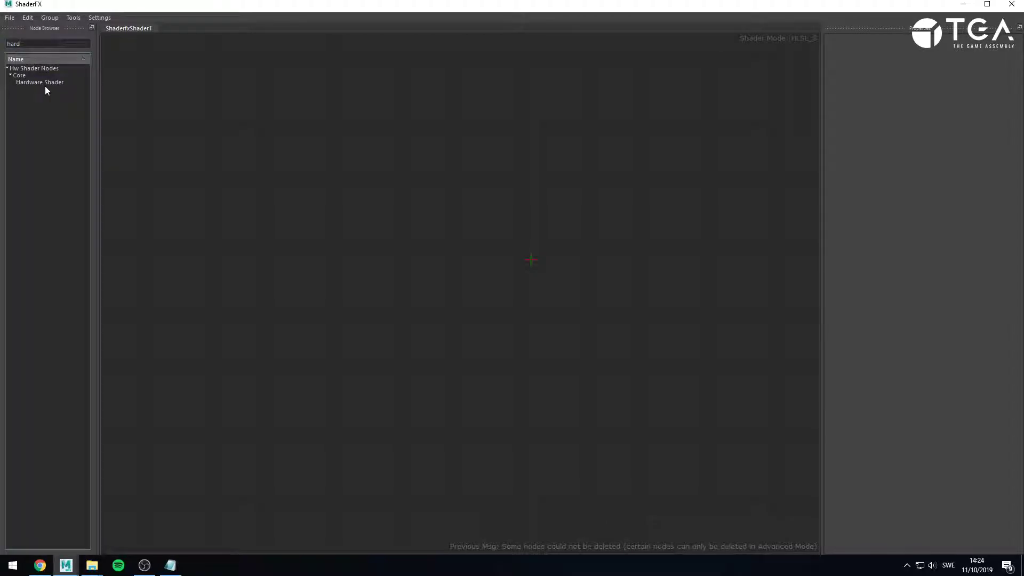
pyautogui.moveTo(39, 83); pyautogui.dragTo(509, 249)
pyautogui.moveTo(555, 287); pyautogui.dragTo(545, 268)
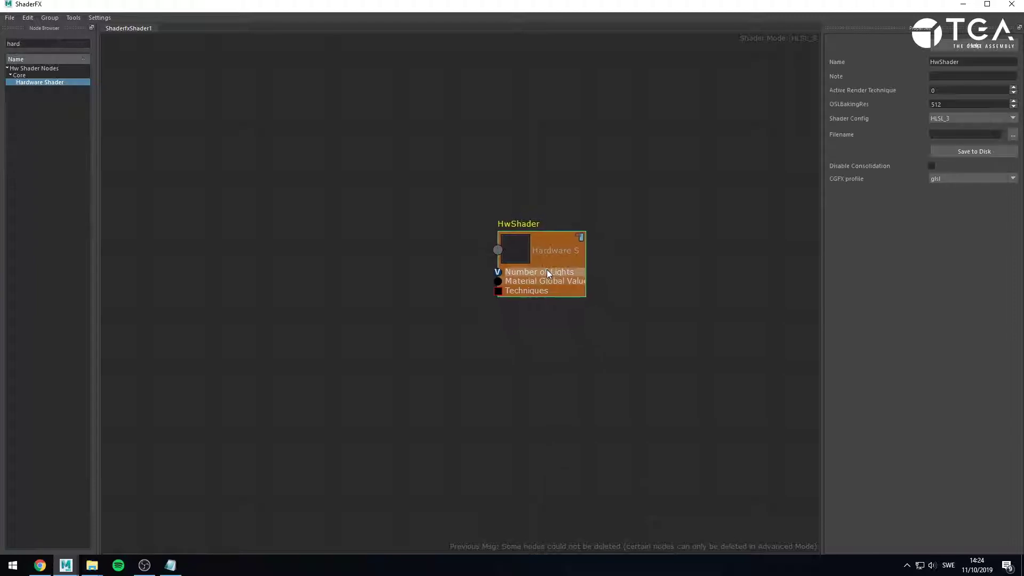
pyautogui.click(515, 333)
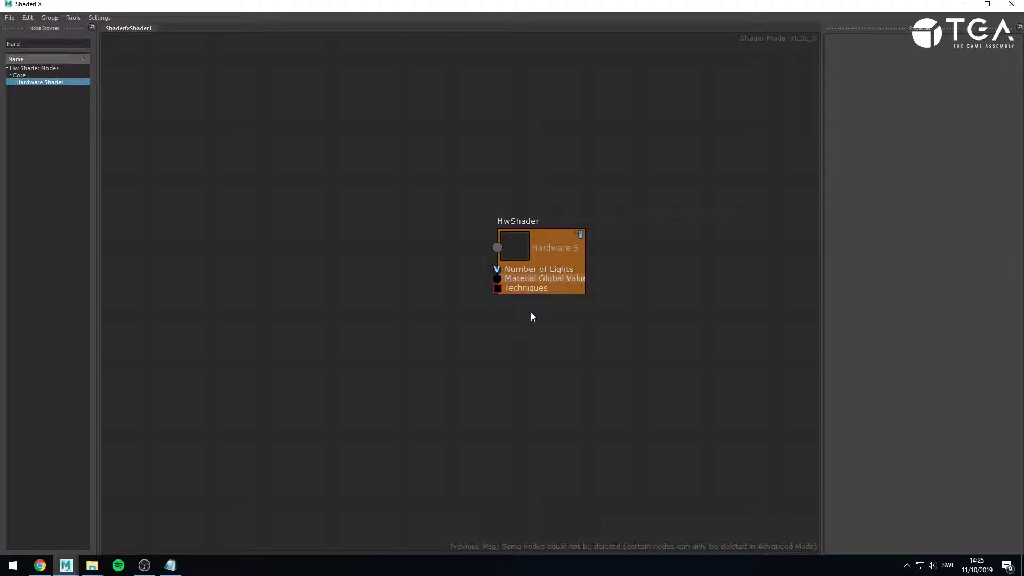
# Add a Technique node beside HwShader and connect its Technique output to HwShader's Techniques input.
pyautogui.scroll(2, 532, 312)
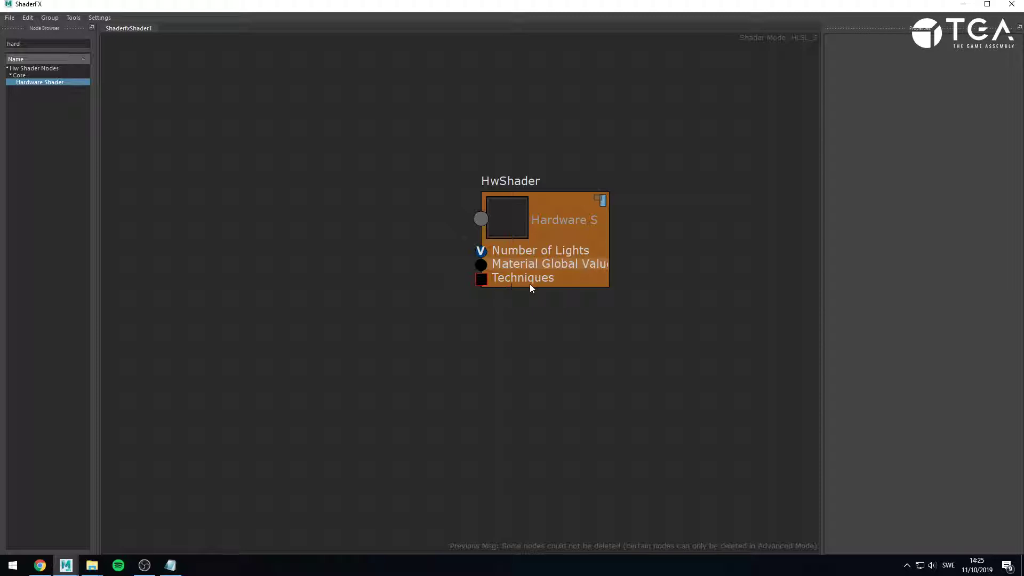
pyautogui.doubleClick(6, 45)
pyautogui.write('tech')
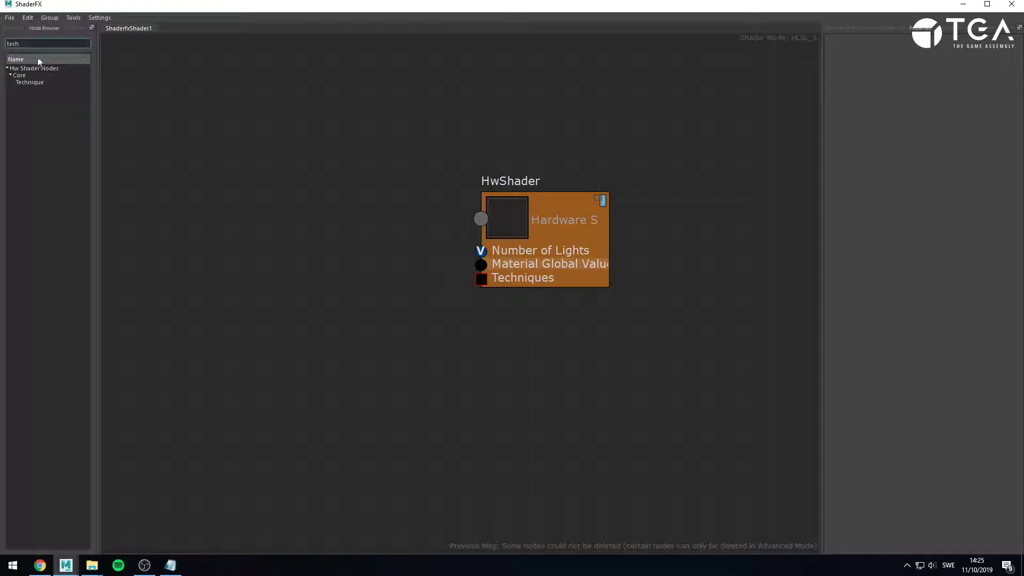
pyautogui.moveTo(31, 82); pyautogui.dragTo(354, 255)
pyautogui.moveTo(432, 263); pyautogui.dragTo(481, 278)
pyautogui.moveTo(408, 242); pyautogui.dragTo(415, 239)
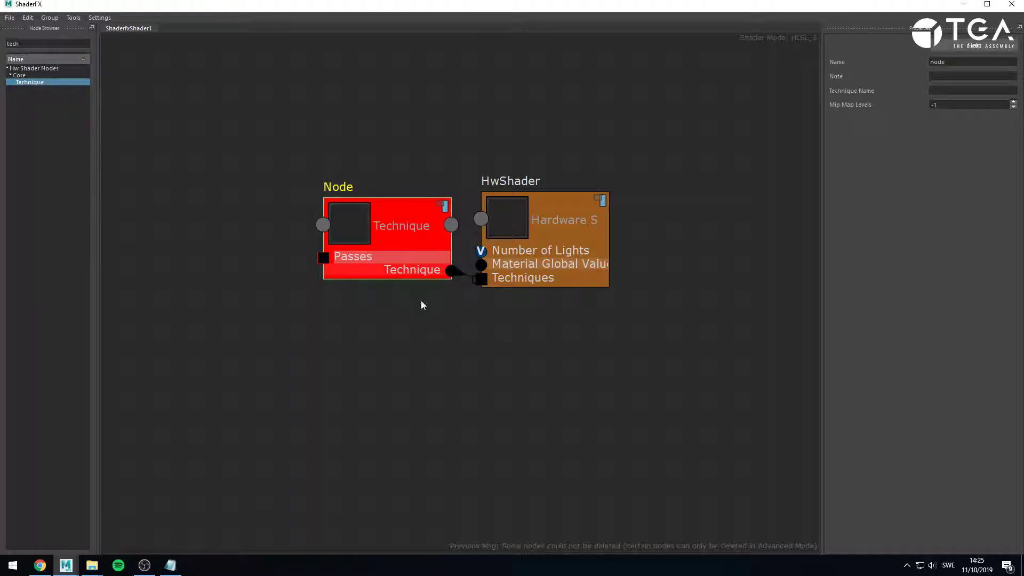
pyautogui.click(420, 300)
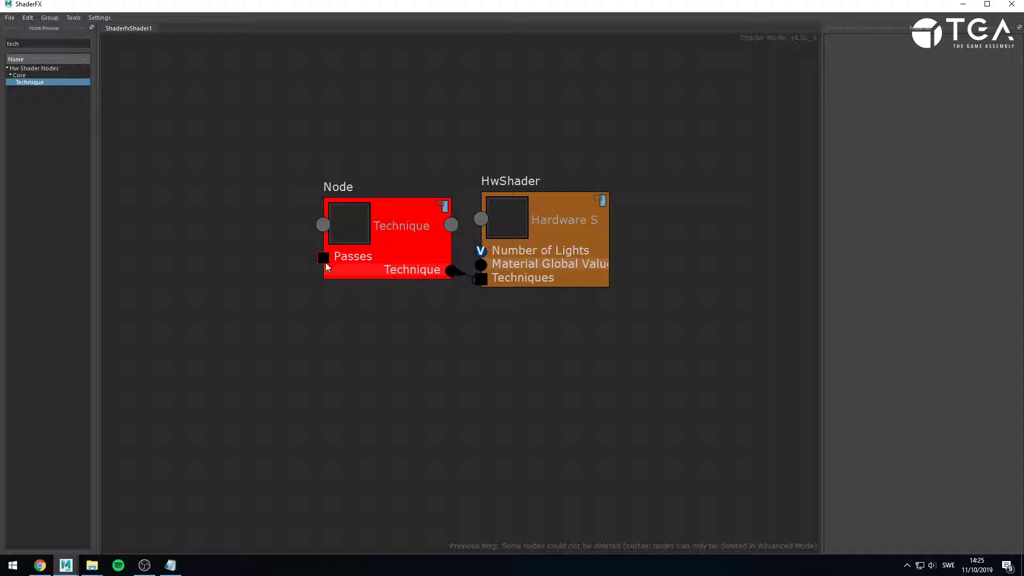
# Add a Pass node and connect its Pass output to the Technique node's Passes input.
pyautogui.moveTo(25, 44); pyautogui.dragTo(4, 44)
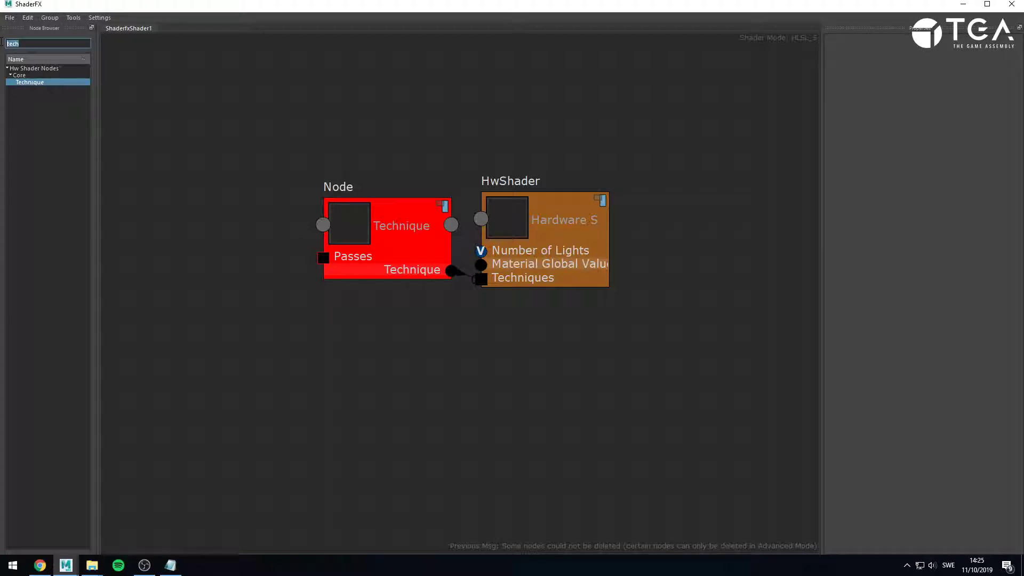
pyautogui.write('pass')
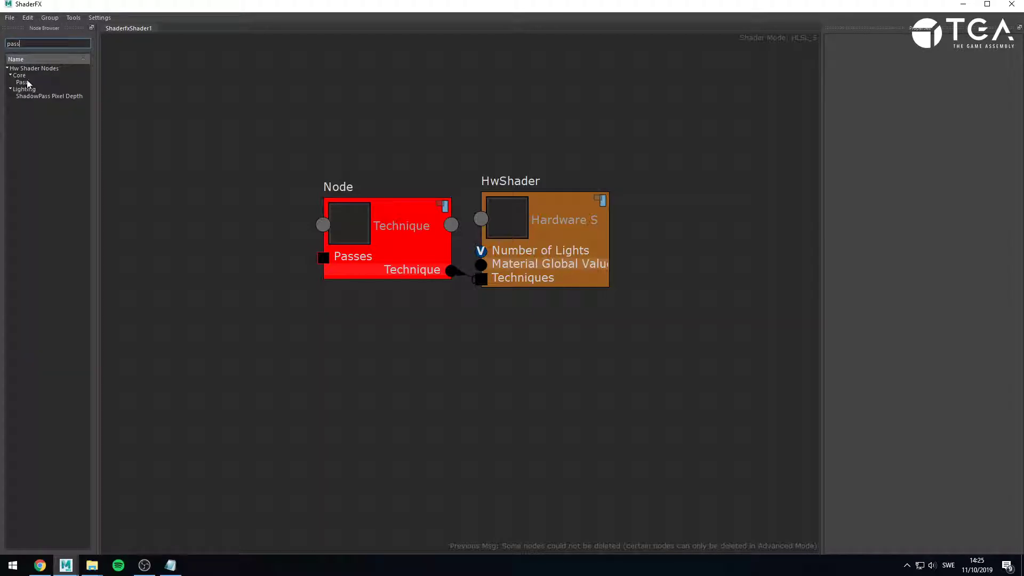
pyautogui.moveTo(22, 83); pyautogui.dragTo(322, 257)
pyautogui.keyDown('alt'); pyautogui.moveTo(335, 410); pyautogui.dragTo(486, 462, button='middle'); pyautogui.keyUp('alt')
pyautogui.moveTo(369, 248); pyautogui.dragTo(385, 250)
pyautogui.click(464, 204)
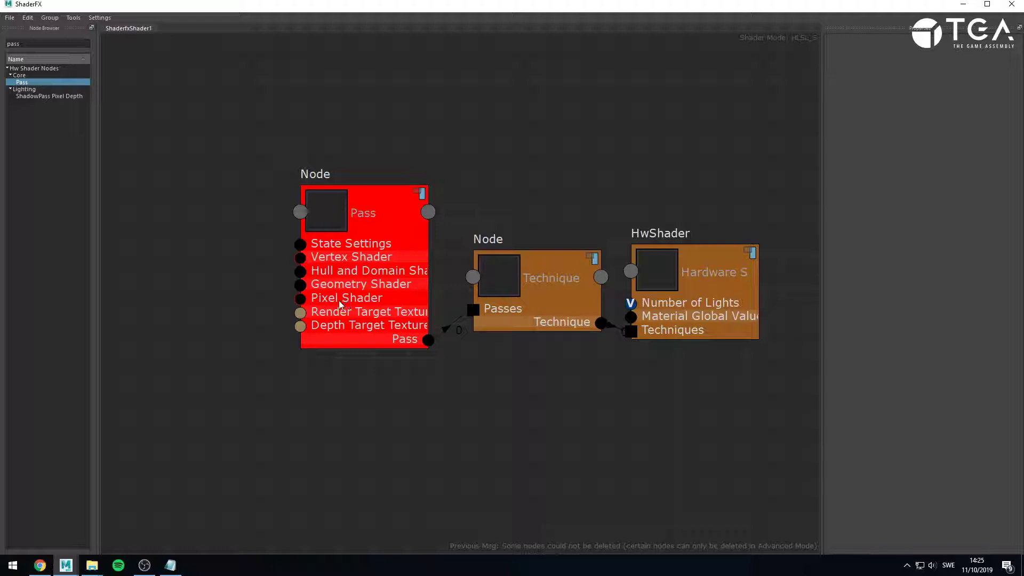
# Find Vertex Shader Grp by searching "vert" and place it to the left of the Pass node.
pyautogui.doubleClick(13, 44)
pyautogui.write('vert')
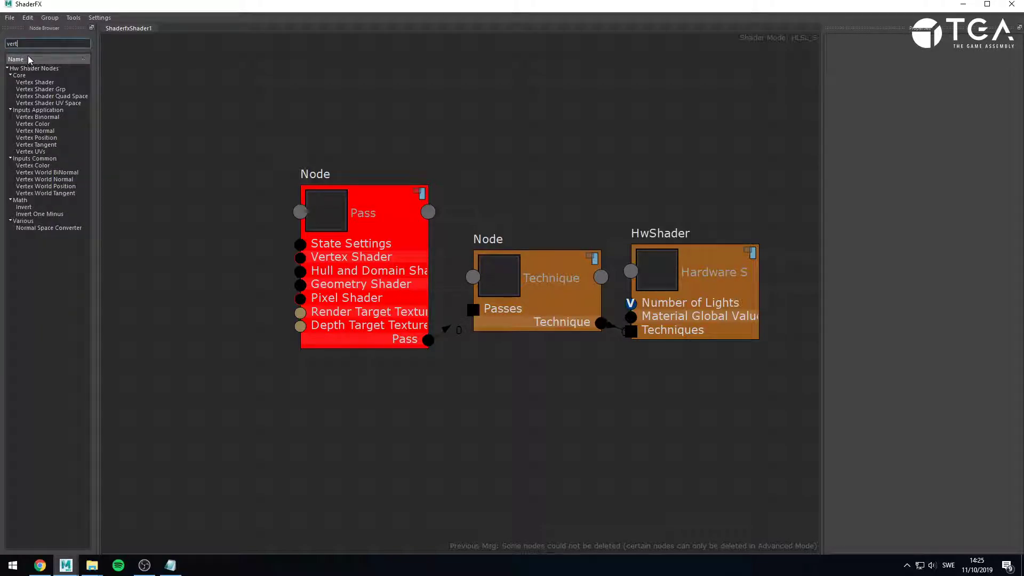
pyautogui.click(36, 89)
pyautogui.moveTo(45, 90); pyautogui.dragTo(175, 146)
pyautogui.moveTo(261, 192); pyautogui.dragTo(215, 185)
# Add a standalone Vertex Shader node above the Pass node and inspect the network inside the VertexShader group.
pyautogui.moveTo(41, 83); pyautogui.dragTo(288, 54)
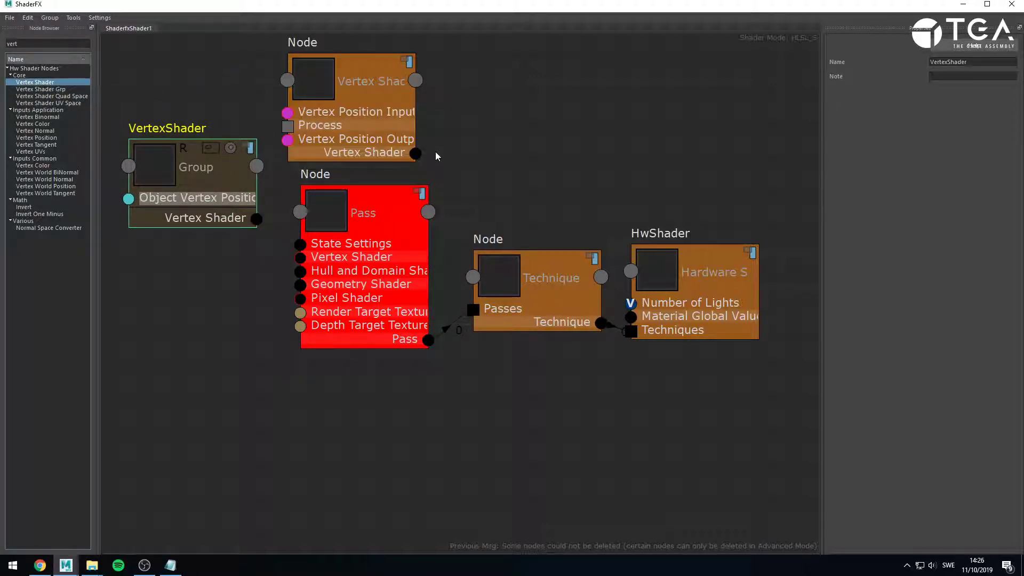
pyautogui.moveTo(238, 81); pyautogui.dragTo(359, 178, button='middle')
pyautogui.doubleClick(343, 230)
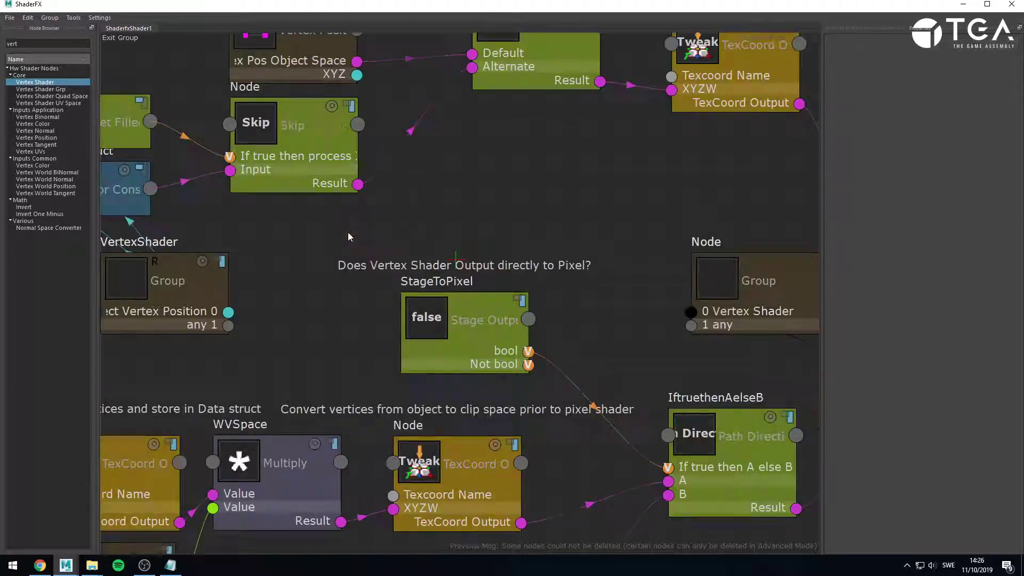
pyautogui.scroll(-1, 387, 352)
pyautogui.scroll(-2, 414, 328)
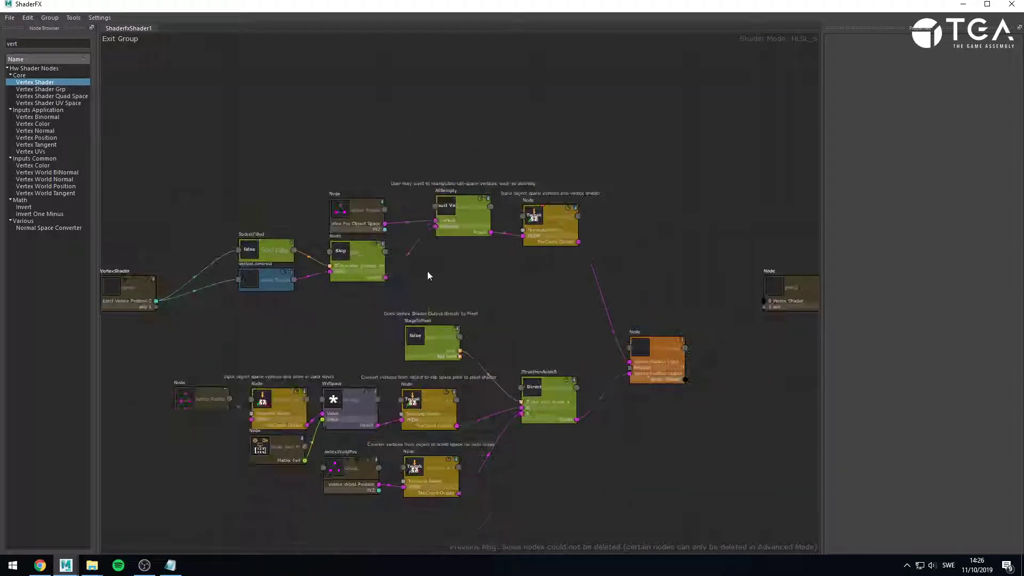
pyautogui.click(116, 39)
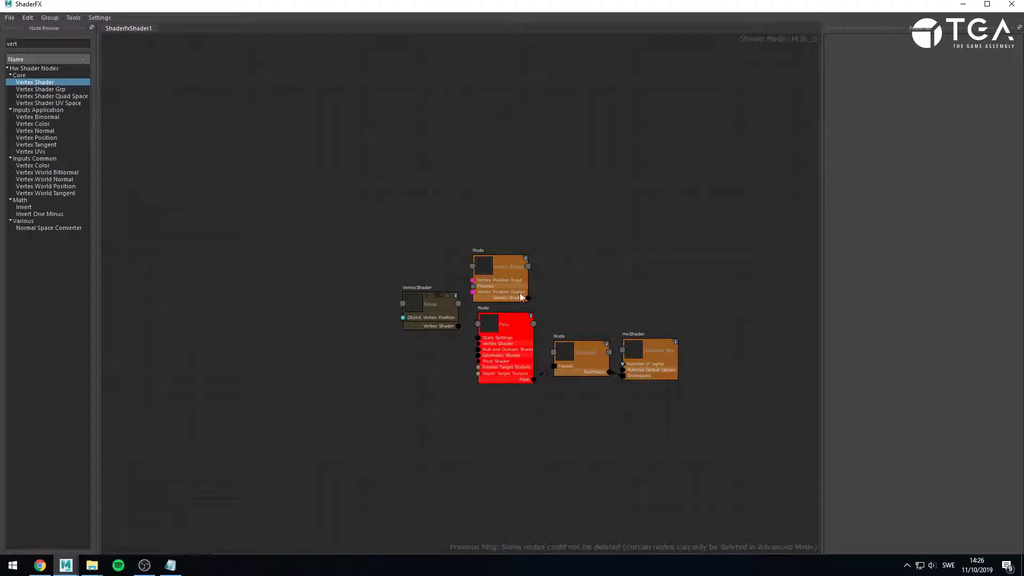
# Delete the standalone Vertex Shader node and connect the VertexShader group's output to the Pass node's Vertex Shader input.
pyautogui.scroll(2, 468, 334)
pyautogui.click(494, 257)
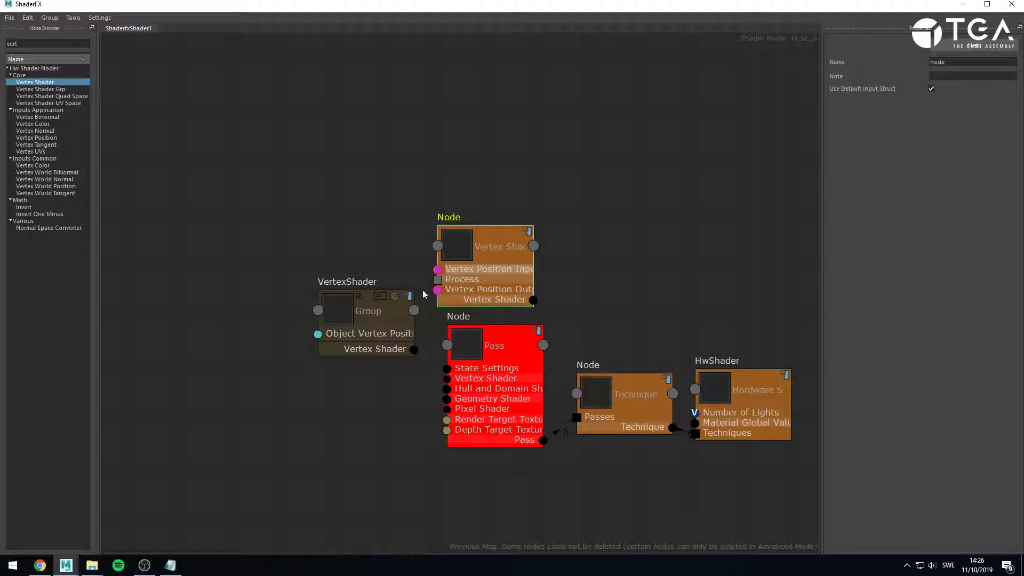
pyautogui.scroll(2, 389, 302)
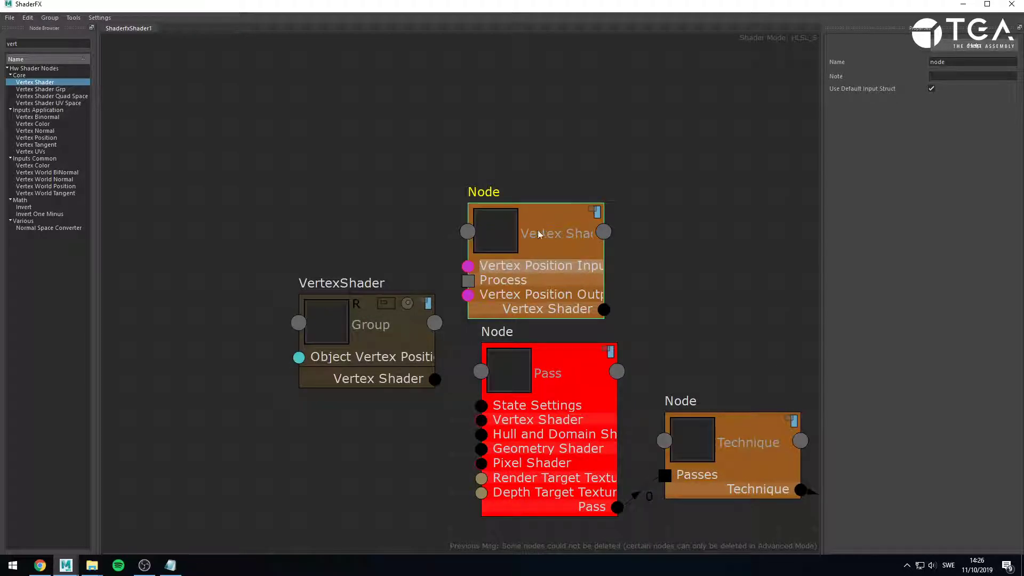
pyautogui.press('Delete')
pyautogui.moveTo(435, 380); pyautogui.dragTo(480, 419)
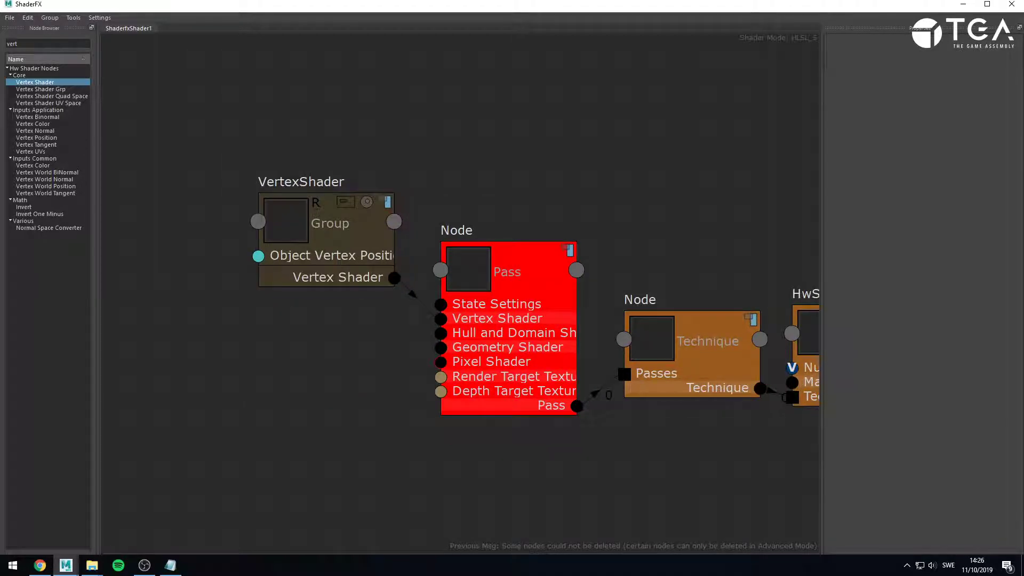
# Add a Pixel Shader node below the VertexShader group and connect its output to the Pass node's Pixel Shader input.
pyautogui.doubleClick(3, 42)
pyautogui.write('pixel')
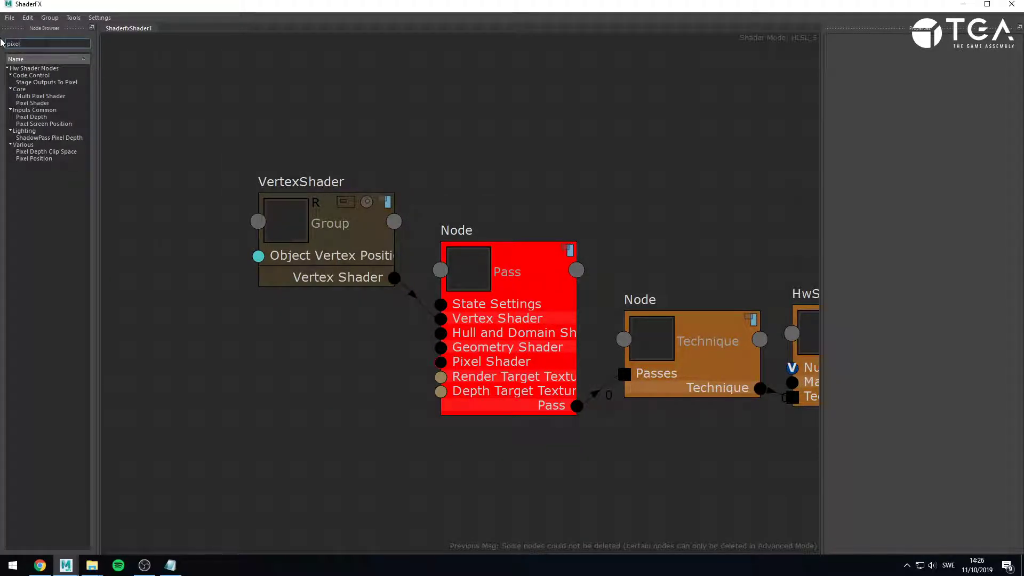
pyautogui.moveTo(24, 104); pyautogui.dragTo(212, 336)
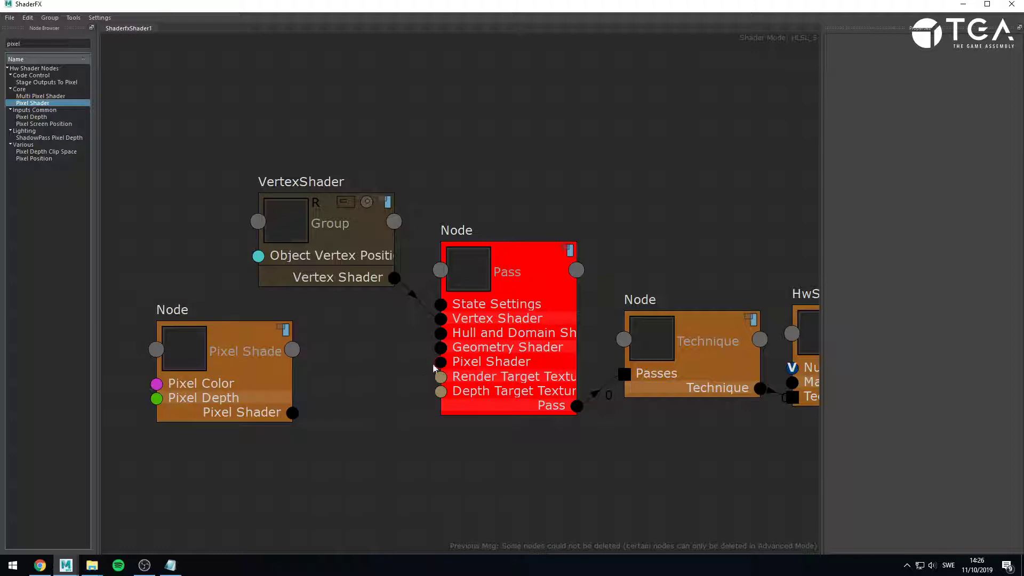
pyautogui.moveTo(288, 393); pyautogui.dragTo(440, 362)
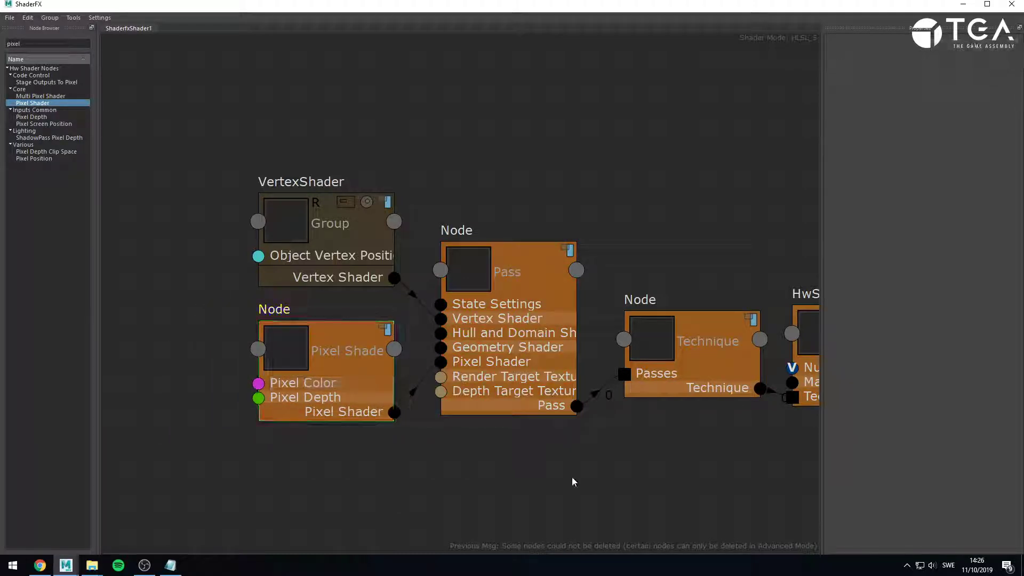
# Tidy the graph by moving the Technique and HwShader nodes up and the VertexShader group slightly down.
pyautogui.keyDown('alt'); pyautogui.moveTo(622, 482); pyautogui.dragTo(493, 447, button='middle'); pyautogui.keyUp('alt')
pyautogui.scroll(-1, 493, 447)
pyautogui.moveTo(541, 260); pyautogui.dragTo(702, 363)
pyautogui.moveTo(702, 365); pyautogui.dragTo(699, 349)
pyautogui.click(719, 429)
pyautogui.moveTo(251, 240); pyautogui.dragTo(251, 251)
pyautogui.click(292, 194)
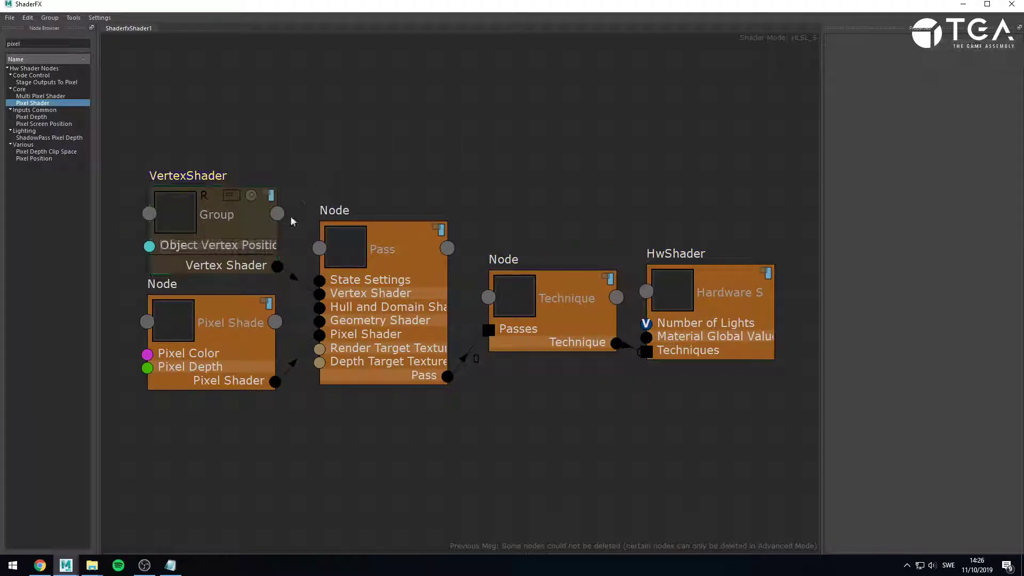
# Inspect the nodes inside the VertexShader group and return to the main graph.
pyautogui.click(242, 197)
pyautogui.doubleClick(236, 197)
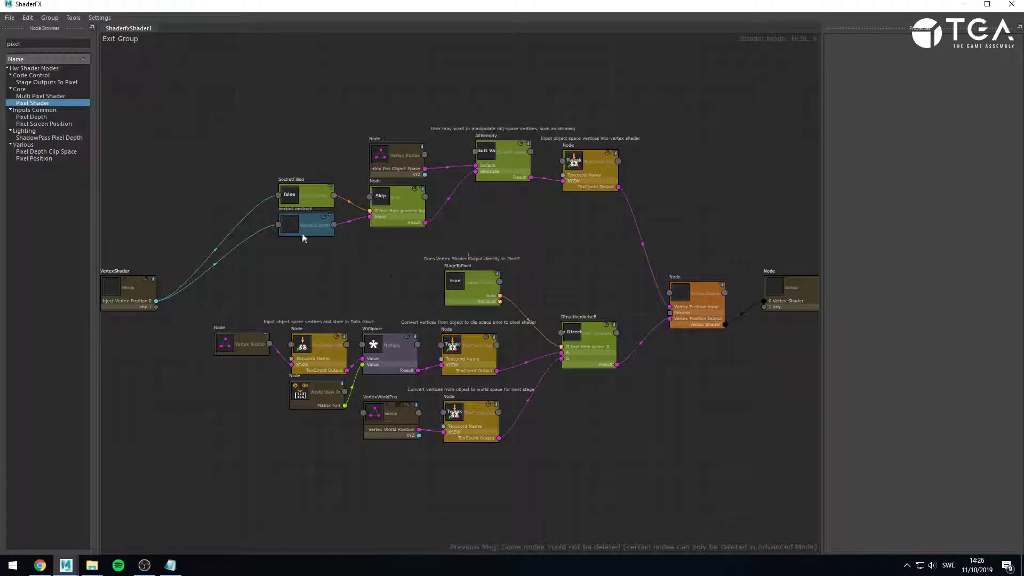
pyautogui.click(128, 39)
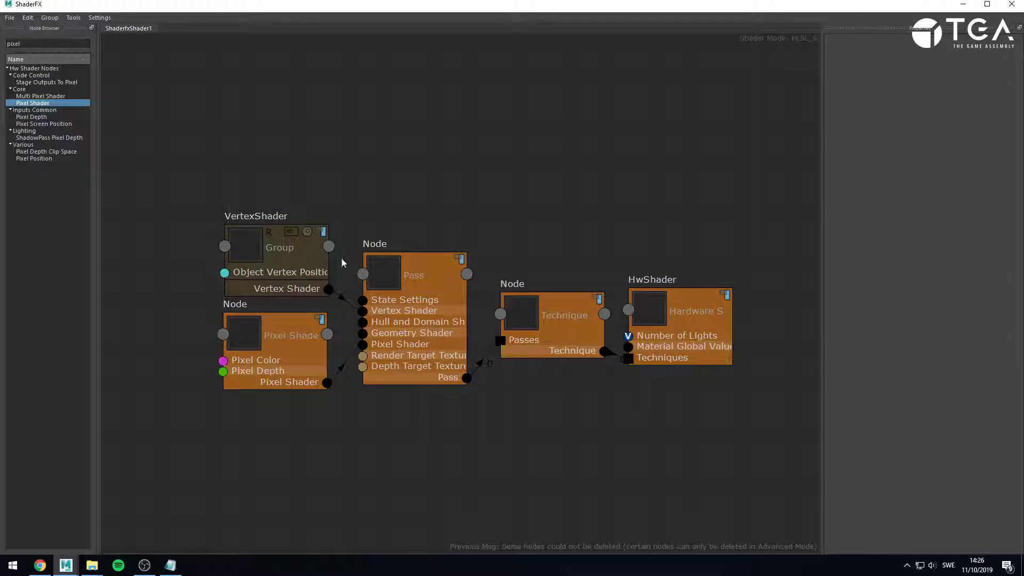
# Uncover the scene viewport behind the shader graph and turn on textured shaded display.
pyautogui.keyDown('alt'); pyautogui.moveTo(443, 207); pyautogui.dragTo(532, 187, button='middle'); pyautogui.keyUp('alt')
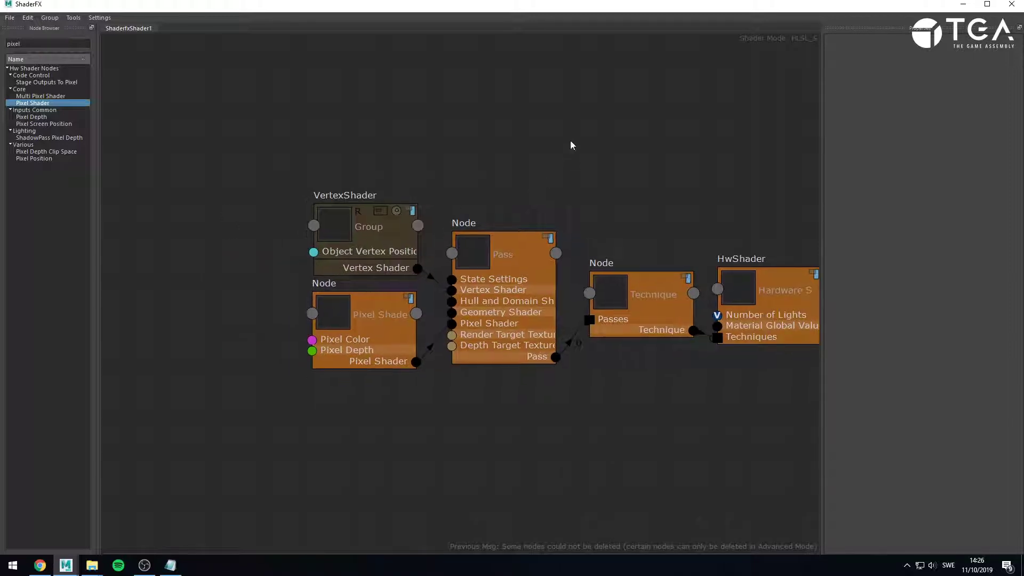
pyautogui.keyDown('alt'); pyautogui.moveTo(582, 152); pyautogui.dragTo(458, 148, button='middle'); pyautogui.keyUp('alt')
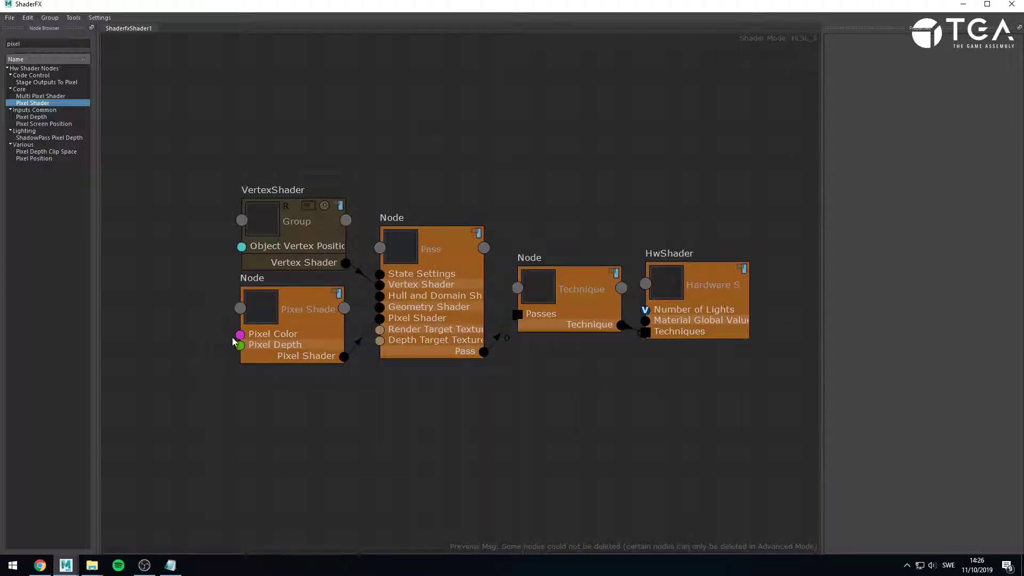
pyautogui.moveTo(240, 335); pyautogui.dragTo(193, 320)
pyautogui.moveTo(263, 6); pyautogui.dragTo(296, 331)
pyautogui.click(577, 248)
pyautogui.press('6')
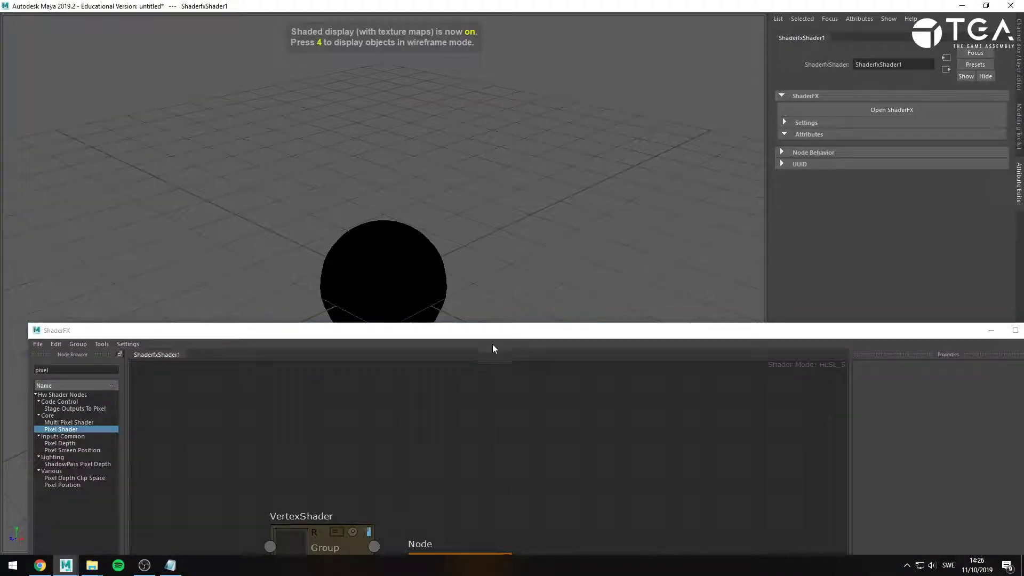
# Add a Vector Construct node before the Pixel Shader node and connect its float4 output to the Pixel Color input.
pyautogui.moveTo(485, 337); pyautogui.dragTo(466, 56)
pyautogui.doubleClick(122, 93)
pyautogui.write('vec')
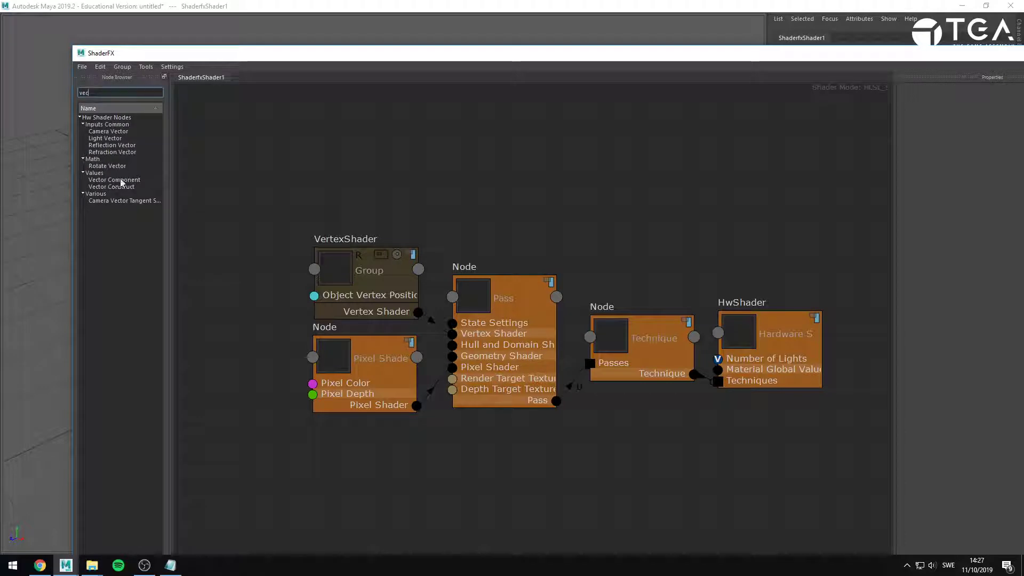
pyautogui.moveTo(114, 187); pyautogui.dragTo(238, 255)
pyautogui.keyDown('alt'); pyautogui.moveTo(295, 405); pyautogui.dragTo(488, 319, button='middle'); pyautogui.keyUp('alt')
pyautogui.moveTo(507, 262); pyautogui.dragTo(417, 301)
pyautogui.click(457, 353)
pyautogui.moveTo(443, 346); pyautogui.dragTo(505, 297)
# Add a Color node before the VectorConstruct node and connect its RGB output to the XYZ input.
pyautogui.doubleClick(85, 92)
pyautogui.write('color')
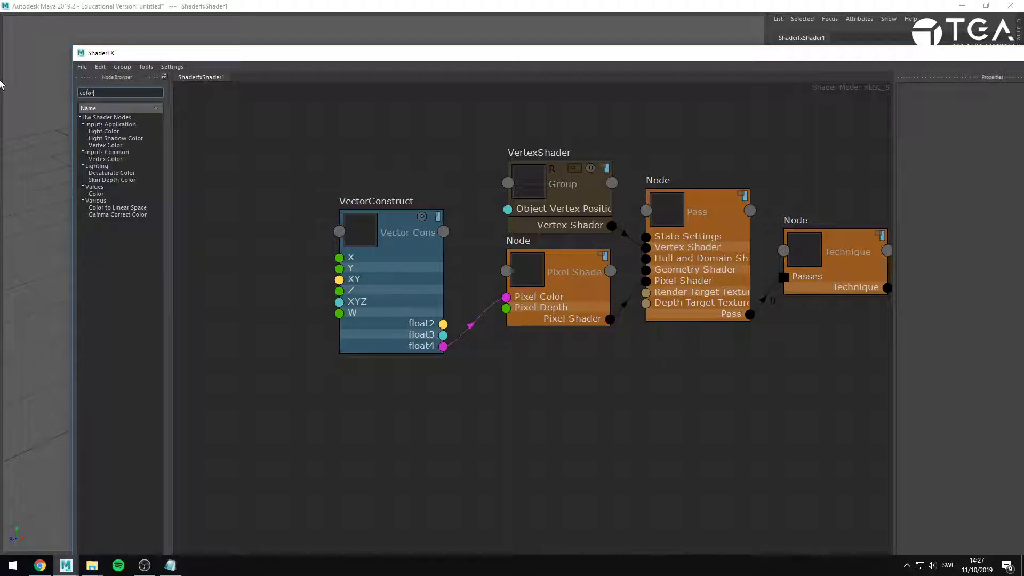
pyautogui.moveTo(96, 193); pyautogui.dragTo(213, 205)
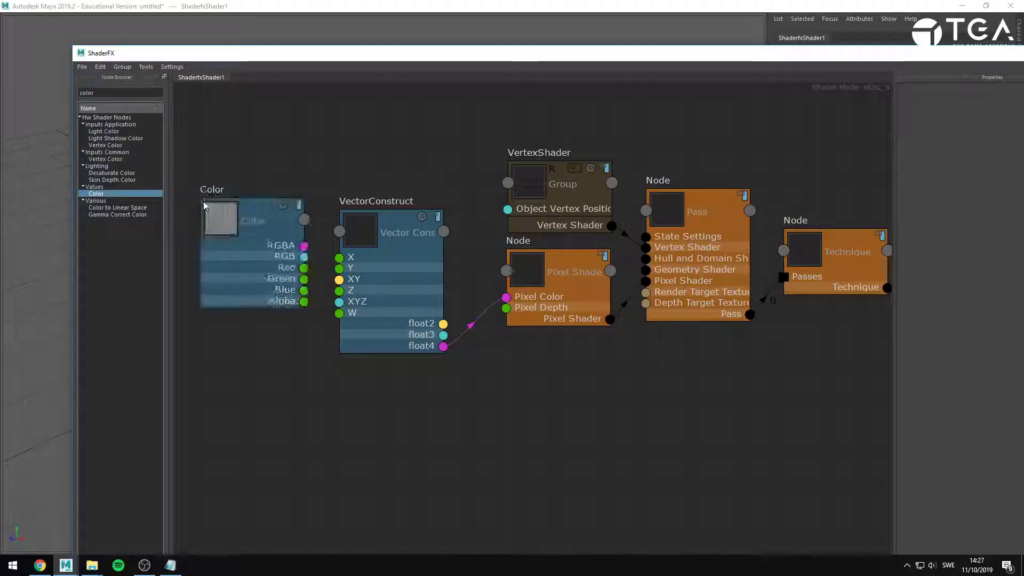
pyautogui.moveTo(304, 257); pyautogui.dragTo(339, 302)
pyautogui.moveTo(236, 248)
pyautogui.mouseDown()
pyautogui.moveTo(226, 251)
pyautogui.moveTo(222, 236)
pyautogui.mouseUp()
# Try red, yellow, green and cyan on the sphere through the Color node and set its color to red.
pyautogui.moveTo(294, 56); pyautogui.dragTo(293, 64)
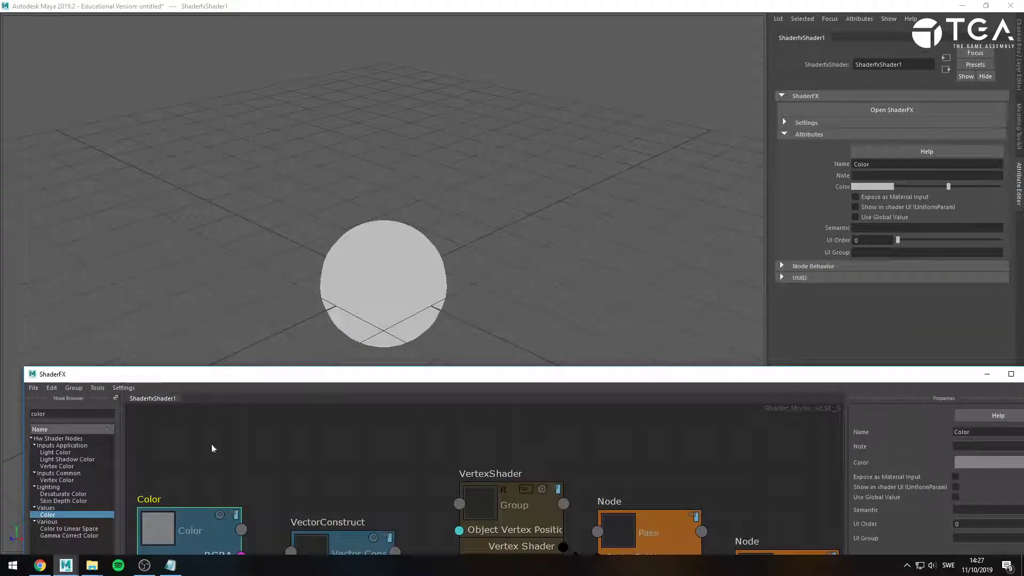
pyautogui.click(884, 187)
pyautogui.click(843, 159)
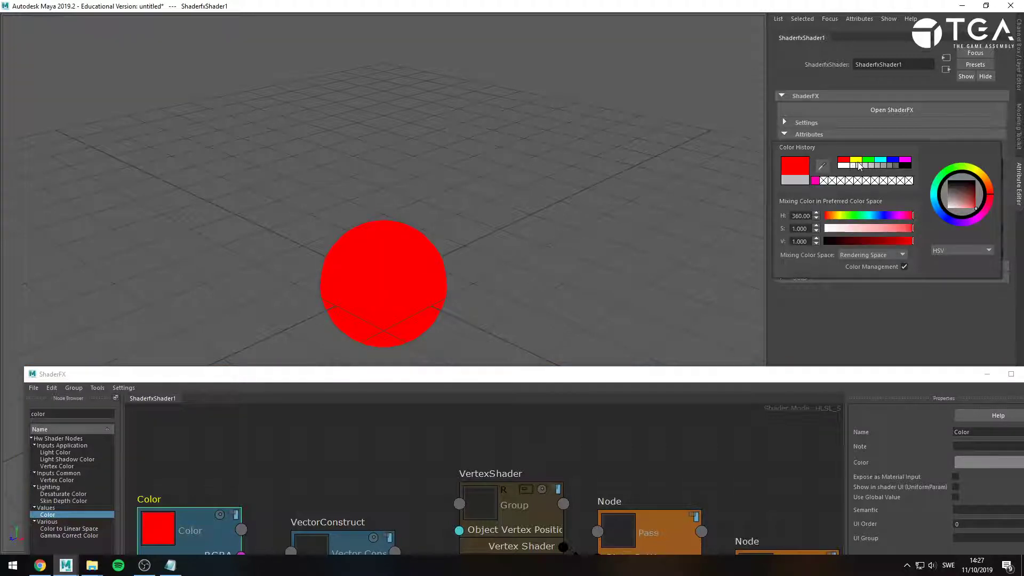
pyautogui.click(855, 159)
pyautogui.click(868, 159)
pyautogui.click(880, 160)
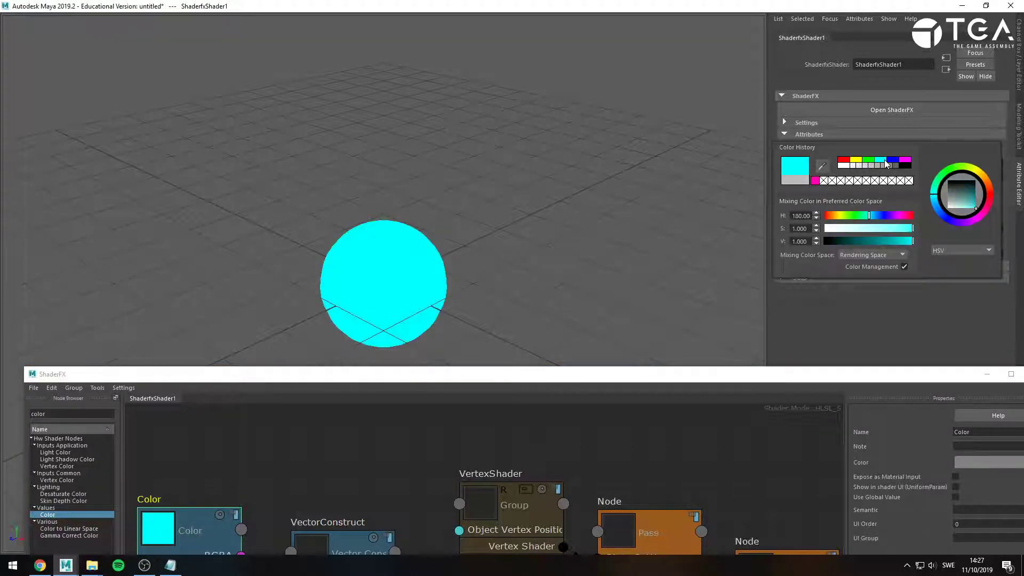
pyautogui.click(843, 159)
pyautogui.moveTo(375, 373); pyautogui.dragTo(435, 123)
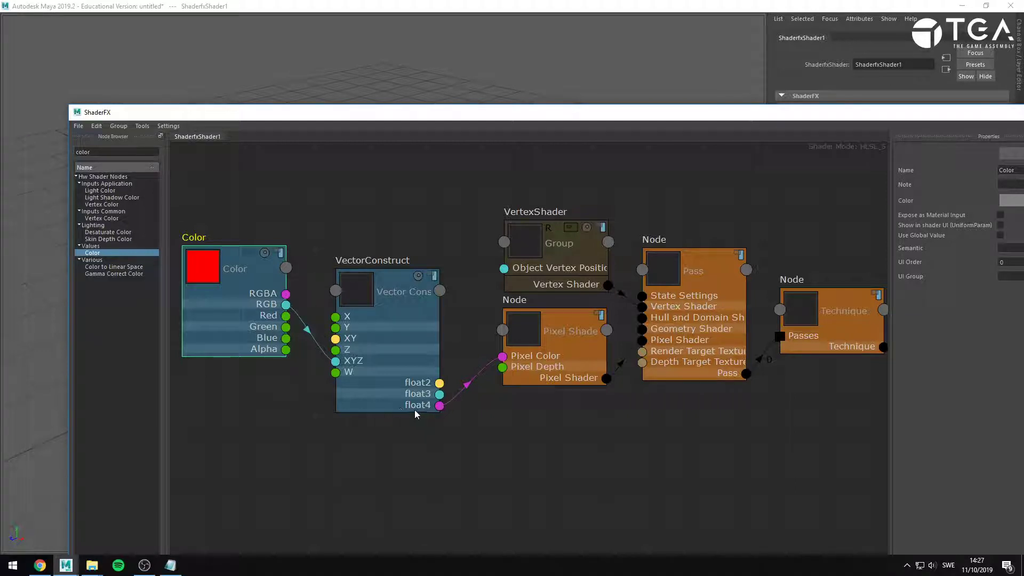
pyautogui.scroll(-3, 416, 414)
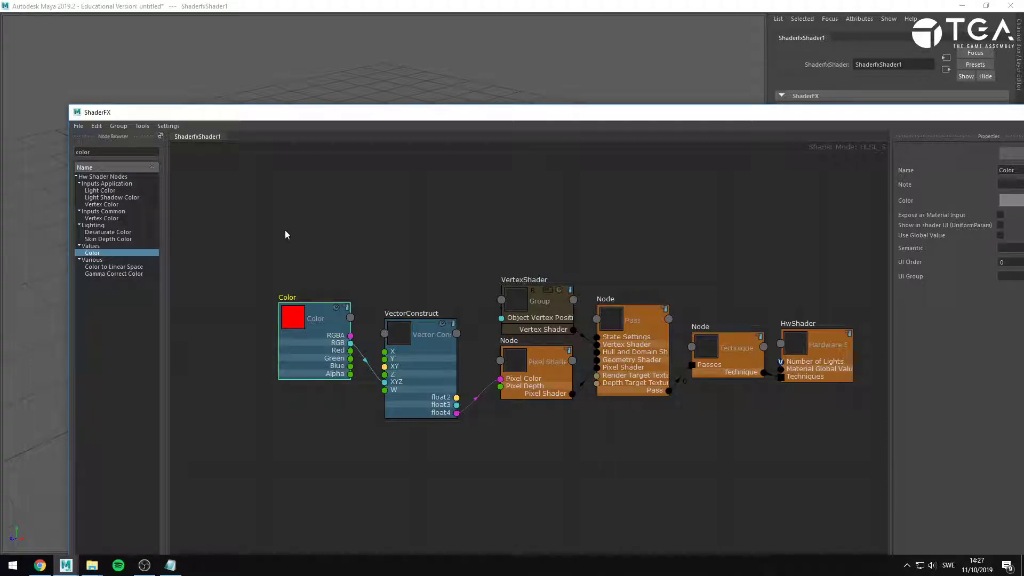
pyautogui.moveTo(285, 231); pyautogui.dragTo(824, 452)
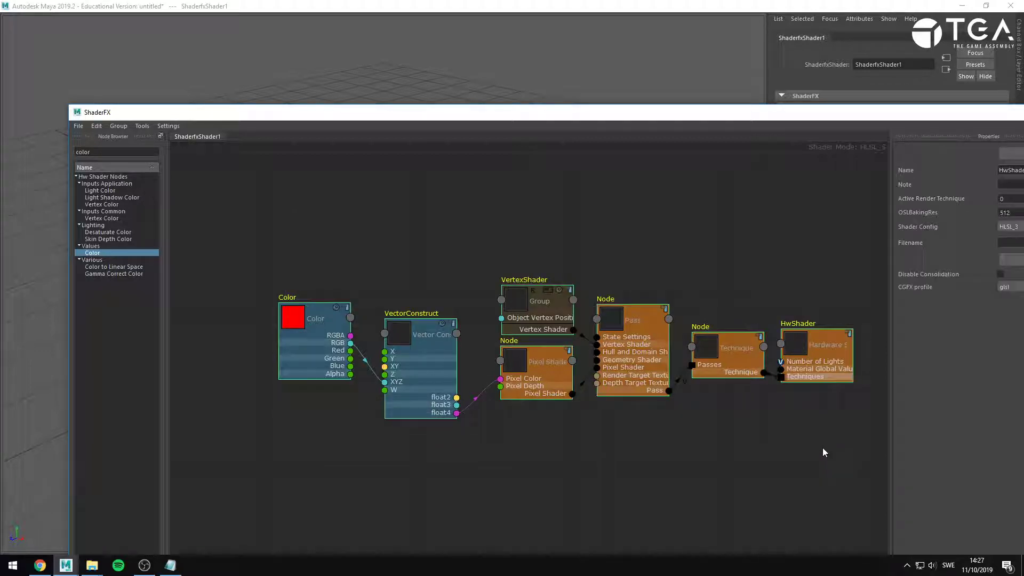
pyautogui.click(534, 491)
pyautogui.moveTo(819, 234); pyautogui.dragTo(290, 422)
pyautogui.moveTo(299, 251); pyautogui.dragTo(820, 487)
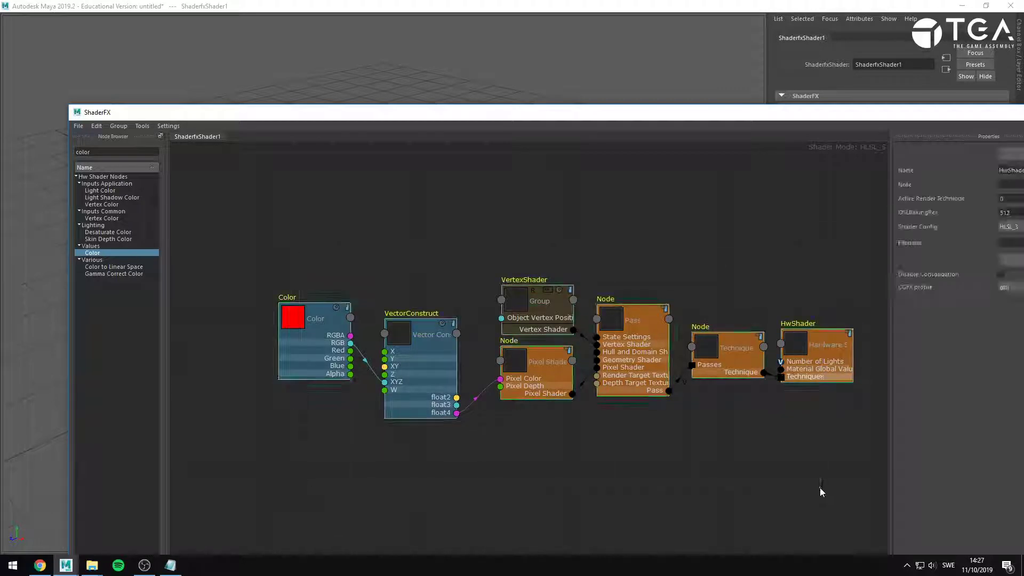
pyautogui.click(820, 487)
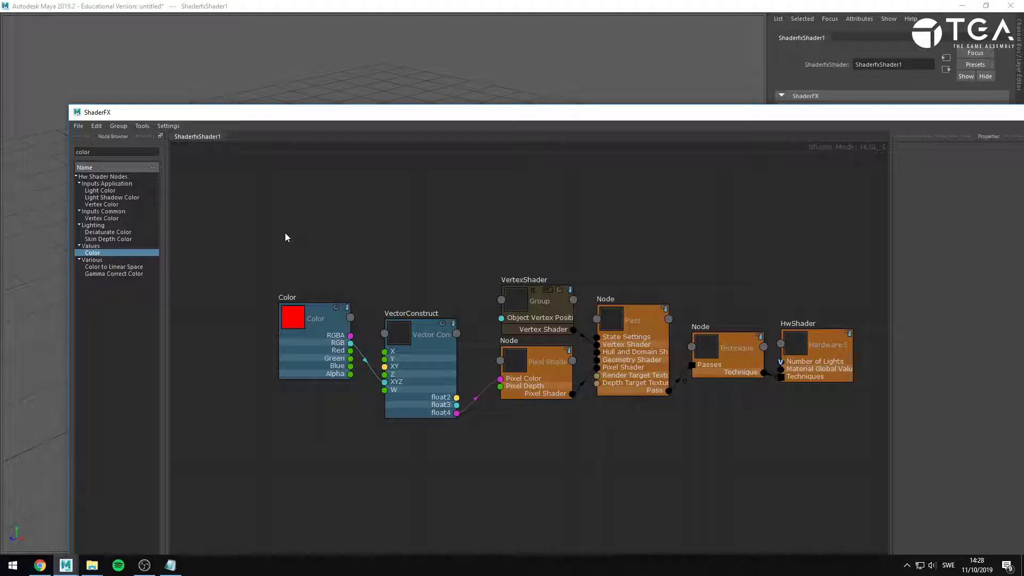
# Move the Color and VectorConstruct nodes farther from the Pixel Shader node and lower the Color node slightly.
pyautogui.moveTo(290, 245); pyautogui.dragTo(428, 396)
pyautogui.moveTo(419, 390); pyautogui.dragTo(372, 368)
pyautogui.click(411, 443)
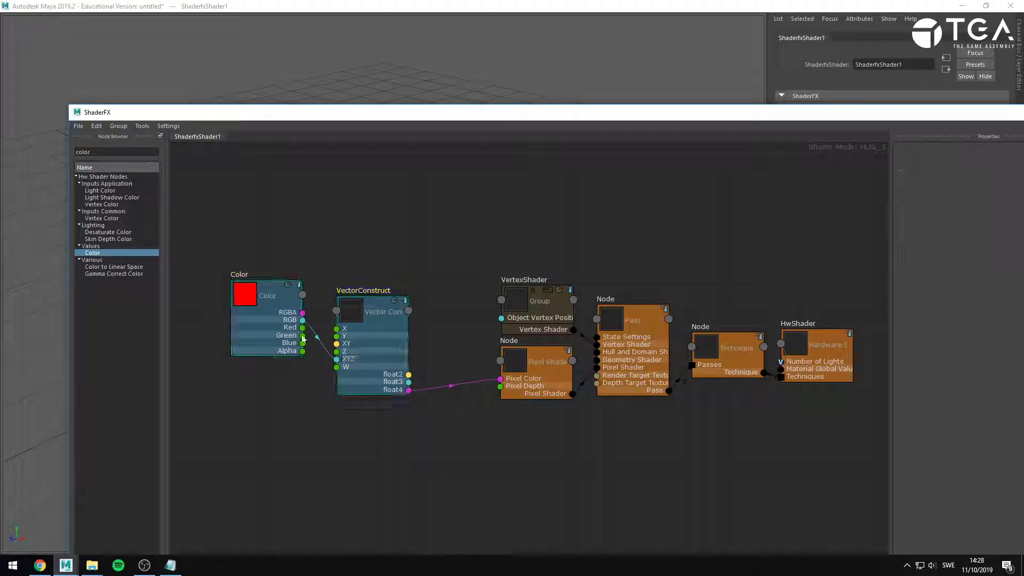
pyautogui.moveTo(277, 324); pyautogui.dragTo(282, 349)
pyautogui.moveTo(488, 221); pyautogui.dragTo(795, 431)
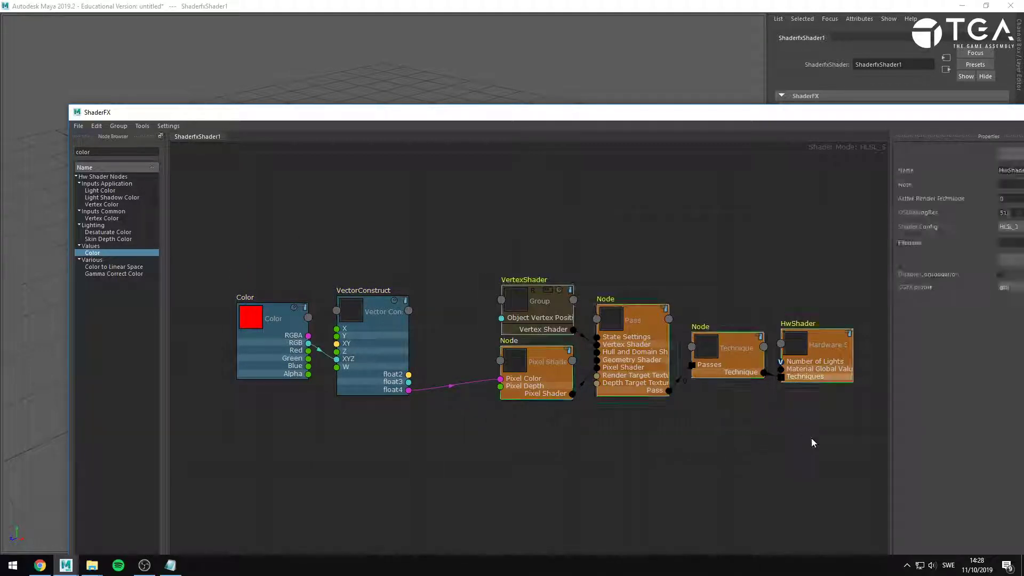
pyautogui.moveTo(736, 373); pyautogui.dragTo(683, 341, button='middle')
pyautogui.scroll(-1, 630, 318)
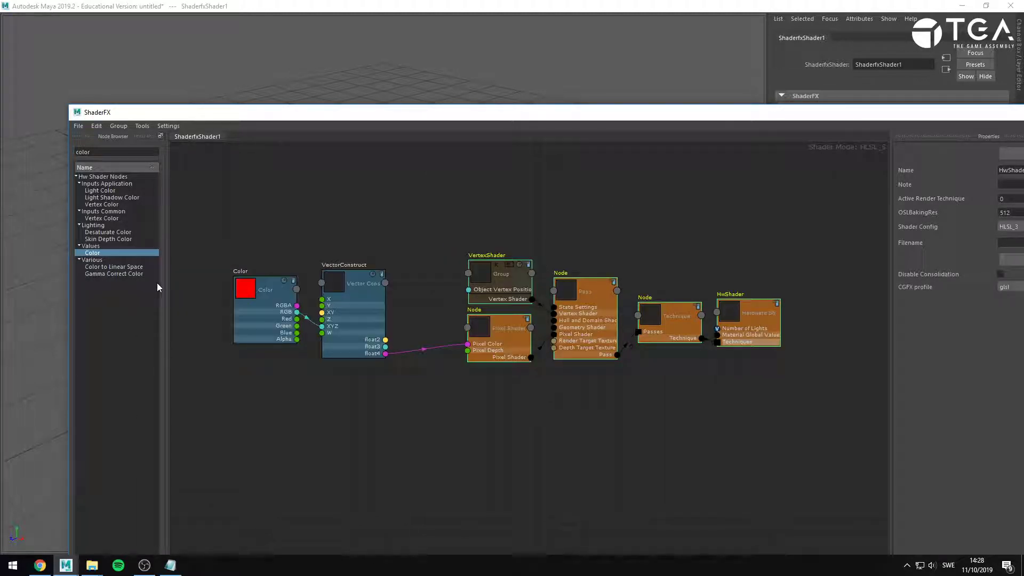
pyautogui.click(582, 406)
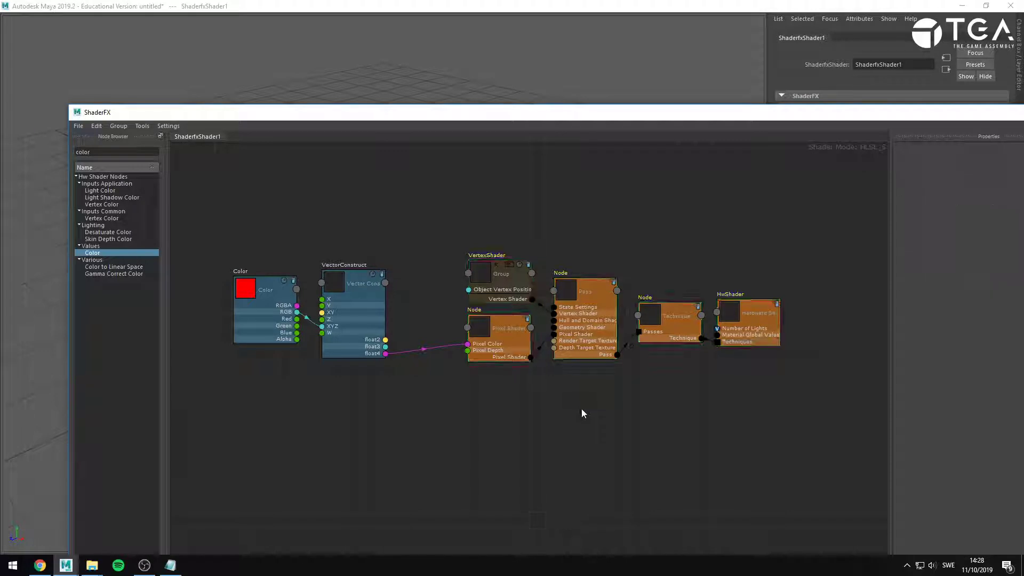
pyautogui.scroll(2, 705, 423)
pyautogui.moveTo(640, 375); pyautogui.dragTo(594, 465, button='middle')
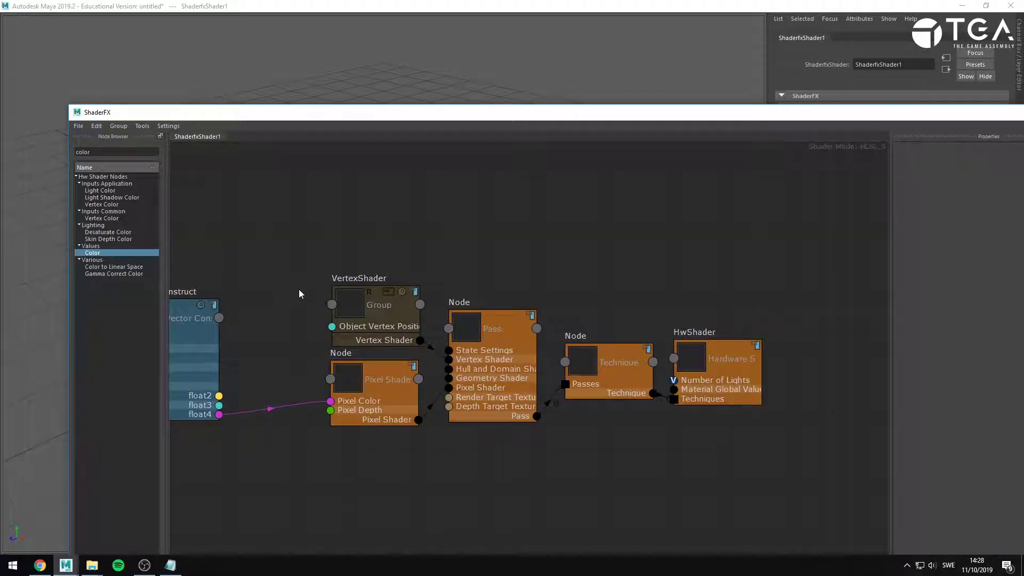
pyautogui.moveTo(299, 294); pyautogui.dragTo(371, 298, button='middle')
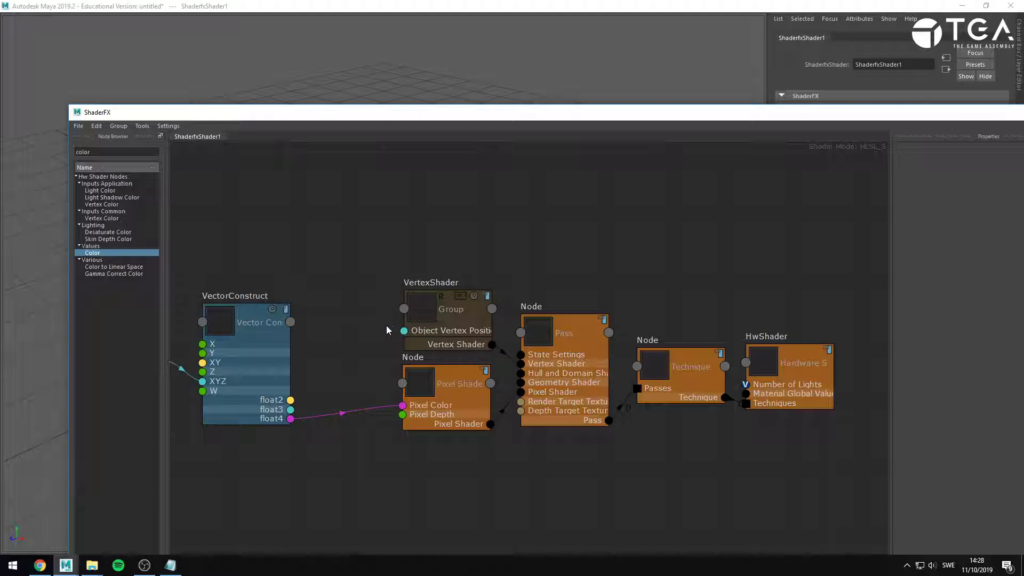
# Check the shaded sphere in the viewport and inspect the HwShader node's inputs and properties.
pyautogui.moveTo(368, 114); pyautogui.dragTo(350, 410)
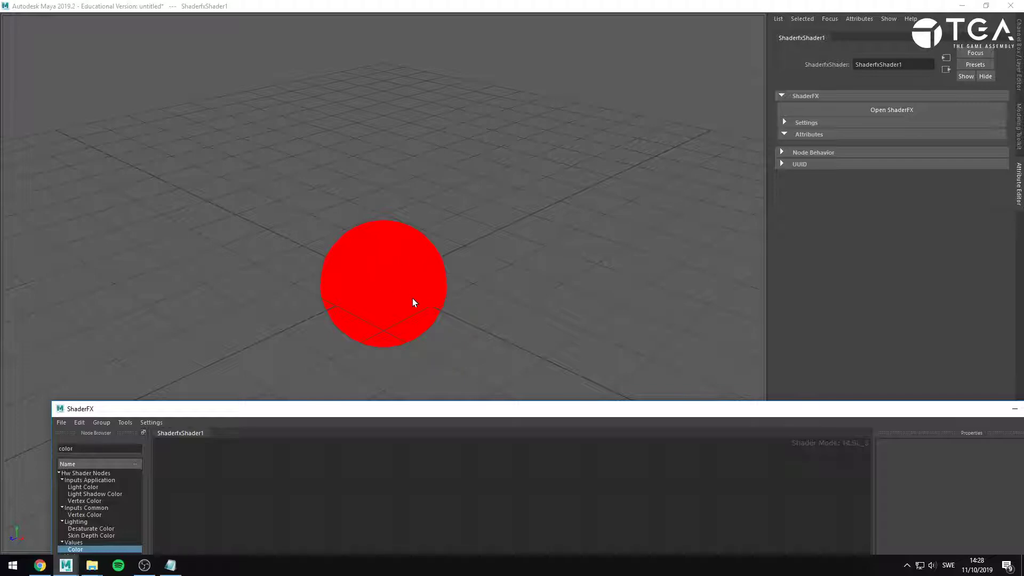
pyautogui.moveTo(405, 409); pyautogui.dragTo(415, 97)
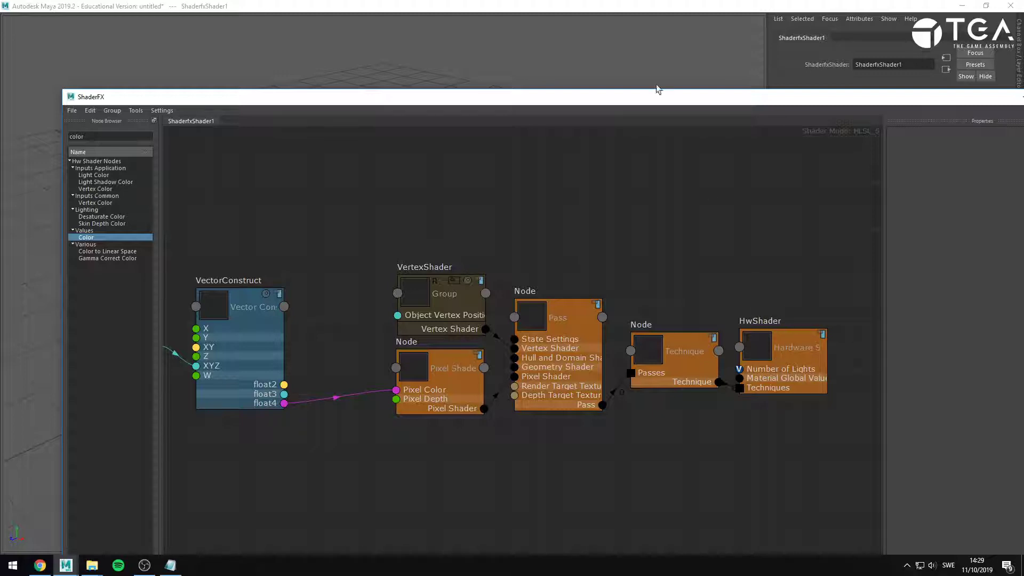
pyautogui.moveTo(582, 101); pyautogui.dragTo(476, 203)
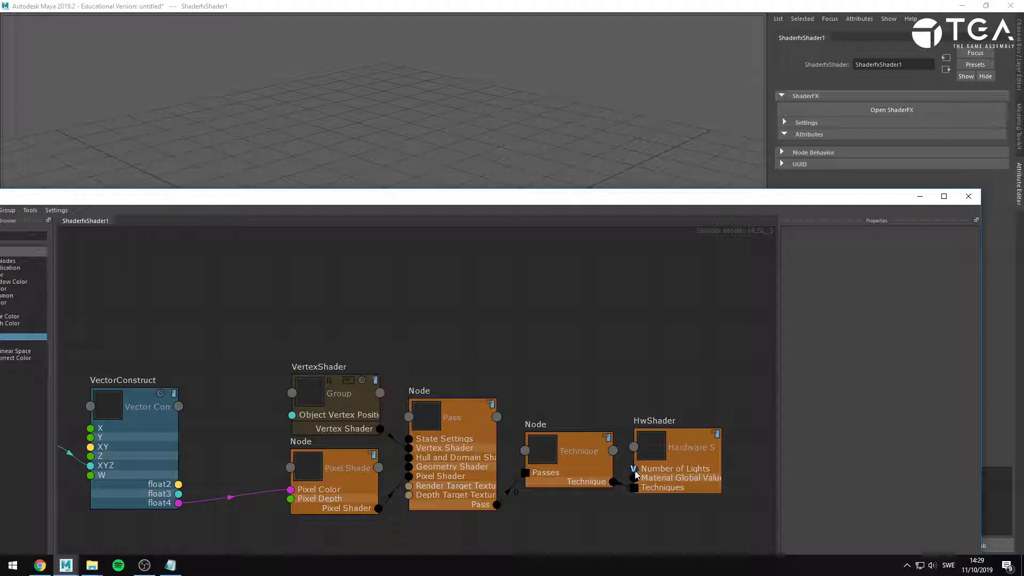
pyautogui.click(685, 467)
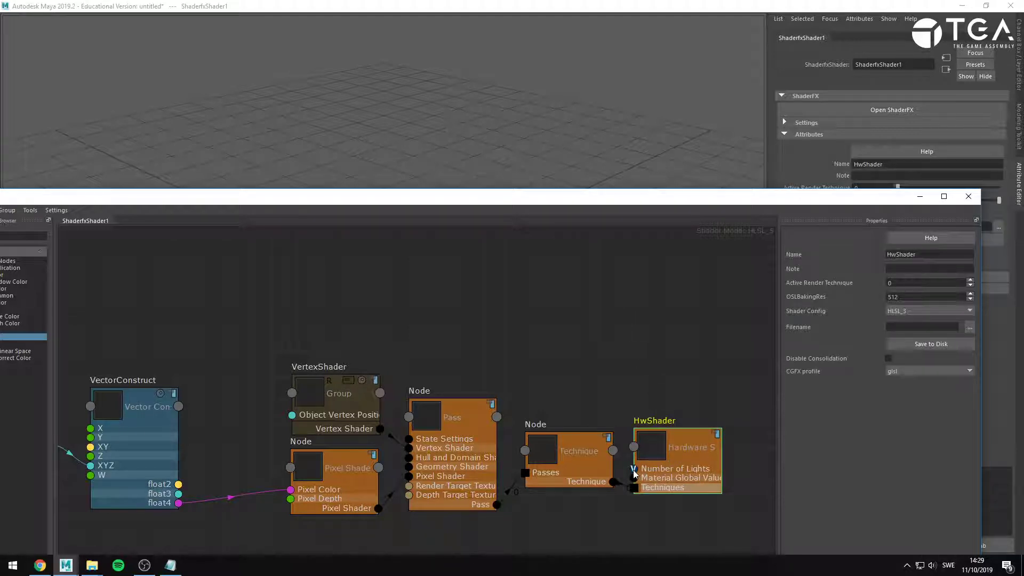
pyautogui.click(613, 326)
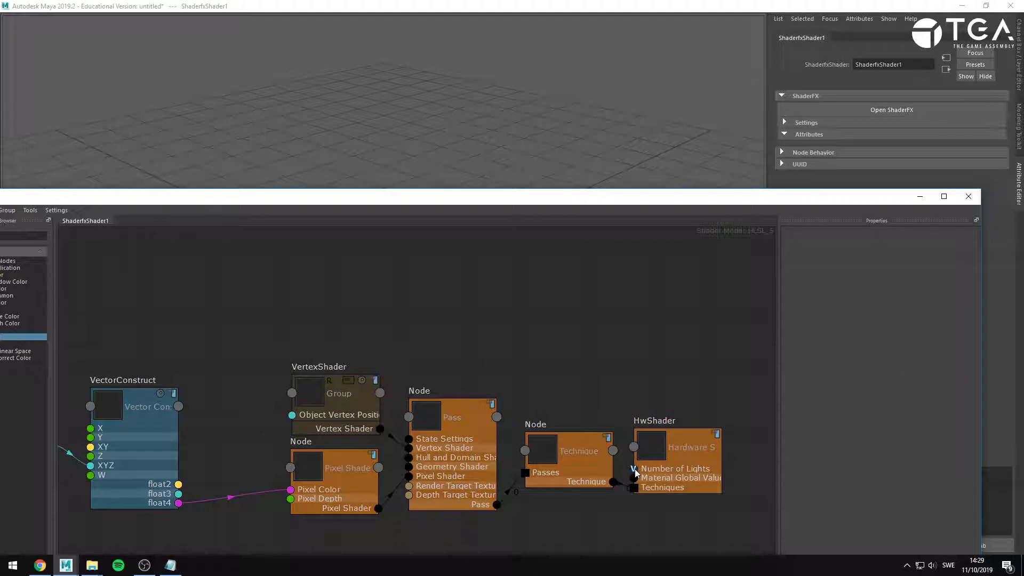
pyautogui.moveTo(423, 197); pyautogui.dragTo(484, 99)
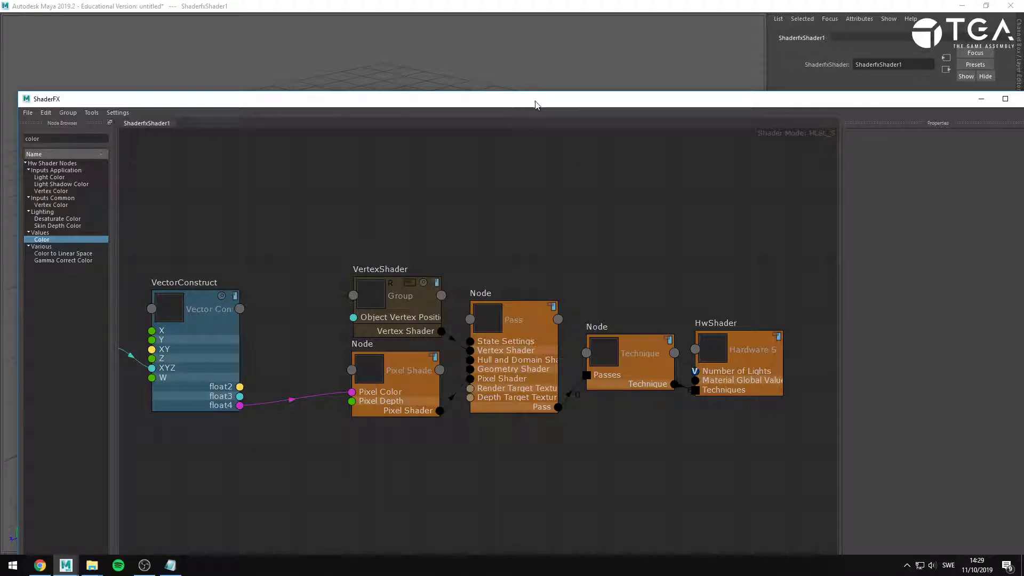
pyautogui.moveTo(535, 99); pyautogui.dragTo(532, 302)
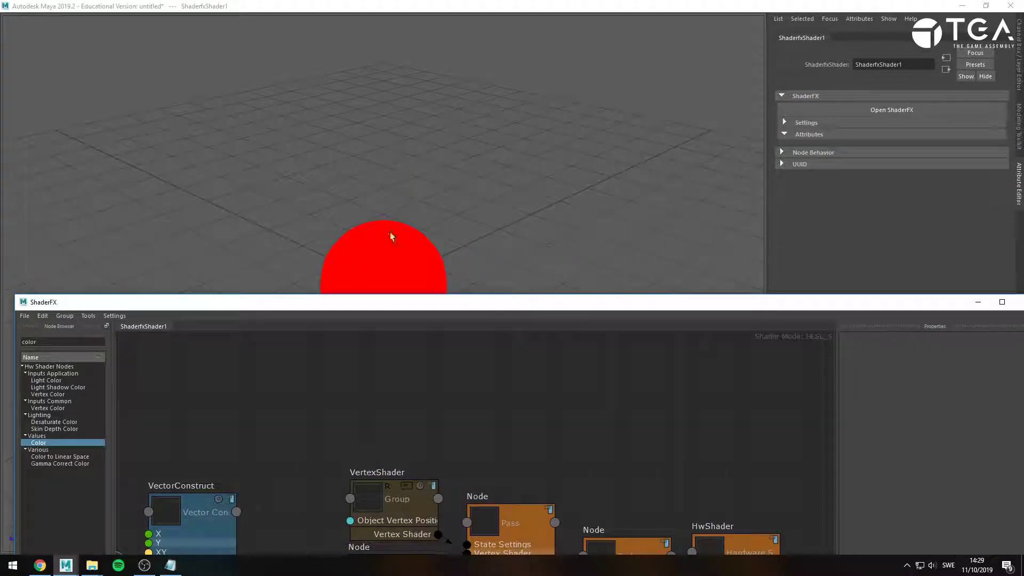
pyautogui.moveTo(457, 313); pyautogui.dragTo(451, 87)
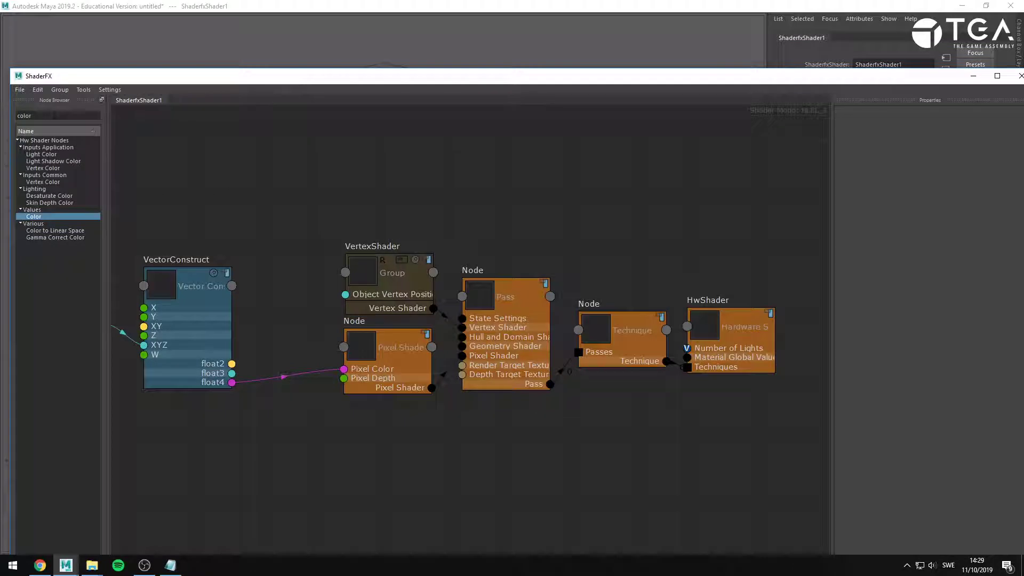
# Find the Int Value node by searching for "int" and add it above the Technique node.
pyautogui.doubleClick(47, 120)
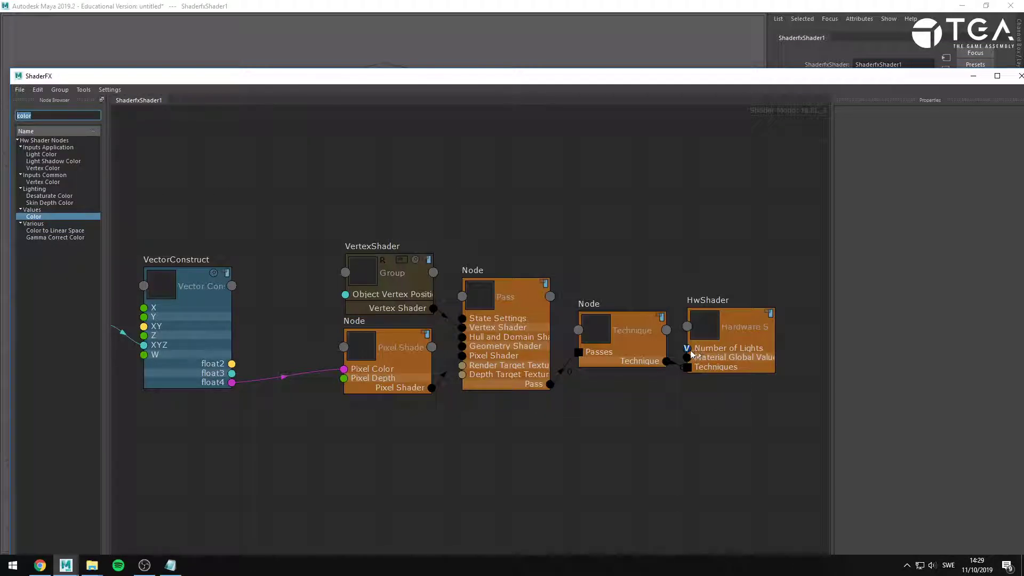
pyautogui.moveTo(687, 347)
pyautogui.mouseDown()
pyautogui.moveTo(659, 252)
pyautogui.moveTo(687, 353)
pyautogui.mouseUp()
pyautogui.click(31, 116)
pyautogui.moveTo(31, 115); pyautogui.dragTo(2, 107)
pyautogui.write('int')
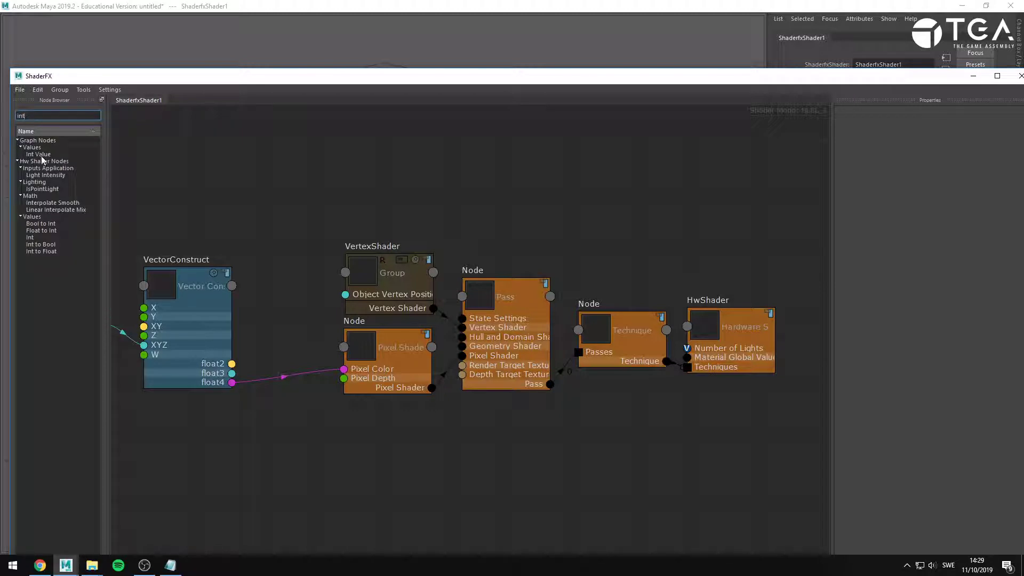
pyautogui.moveTo(39, 154); pyautogui.dragTo(604, 234)
# Raise the HwShader node, place the IntValue node beside it, and connect its int output to Number of Lights.
pyautogui.moveTo(738, 341); pyautogui.dragTo(744, 298)
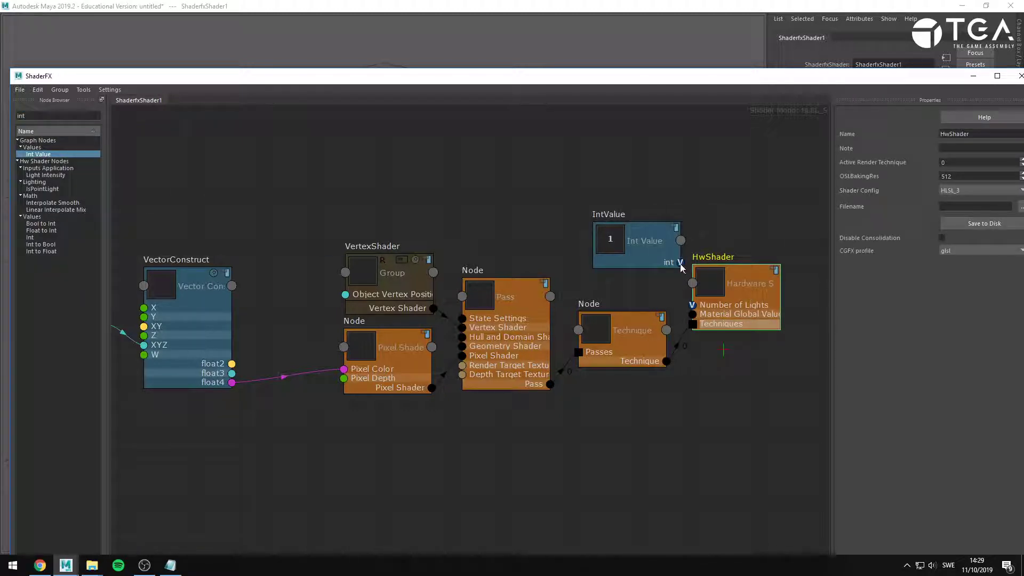
pyautogui.moveTo(649, 254); pyautogui.dragTo(635, 273)
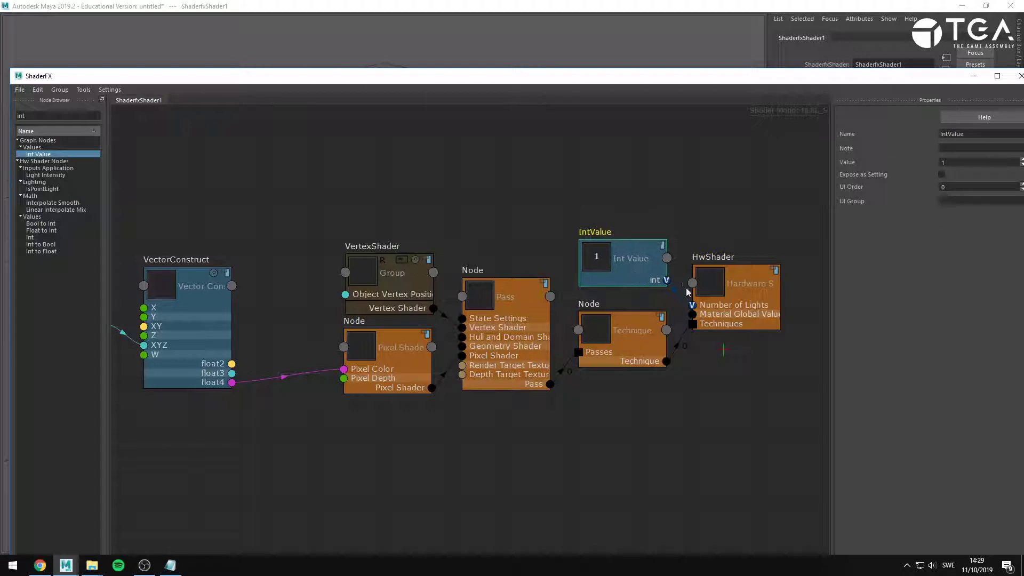
pyautogui.moveTo(736, 305); pyautogui.dragTo(738, 305)
# Set the IntValue node's value to 4.
pyautogui.click(643, 265)
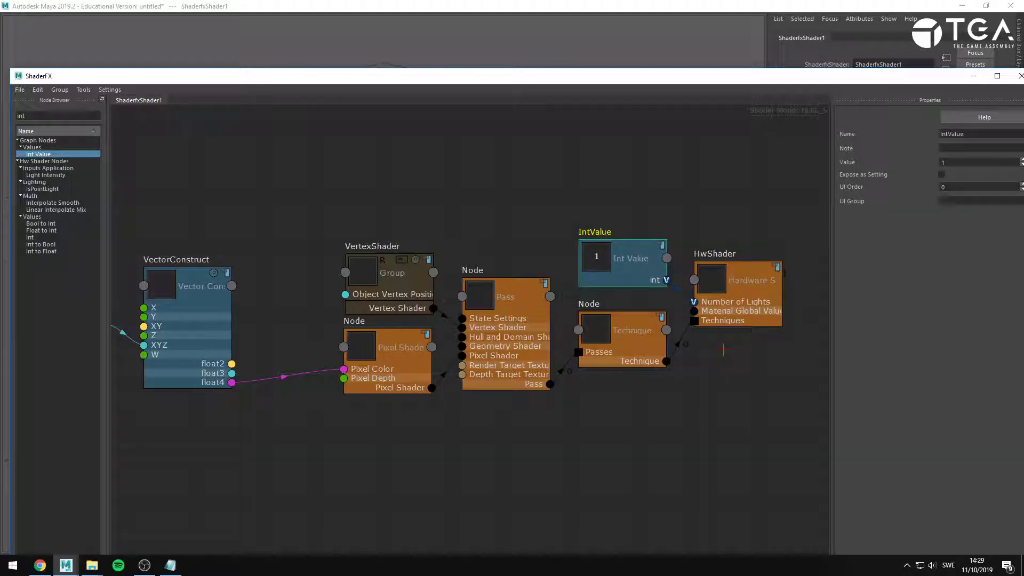
pyautogui.doubleClick(957, 162)
pyautogui.write('4')
pyautogui.click(763, 211)
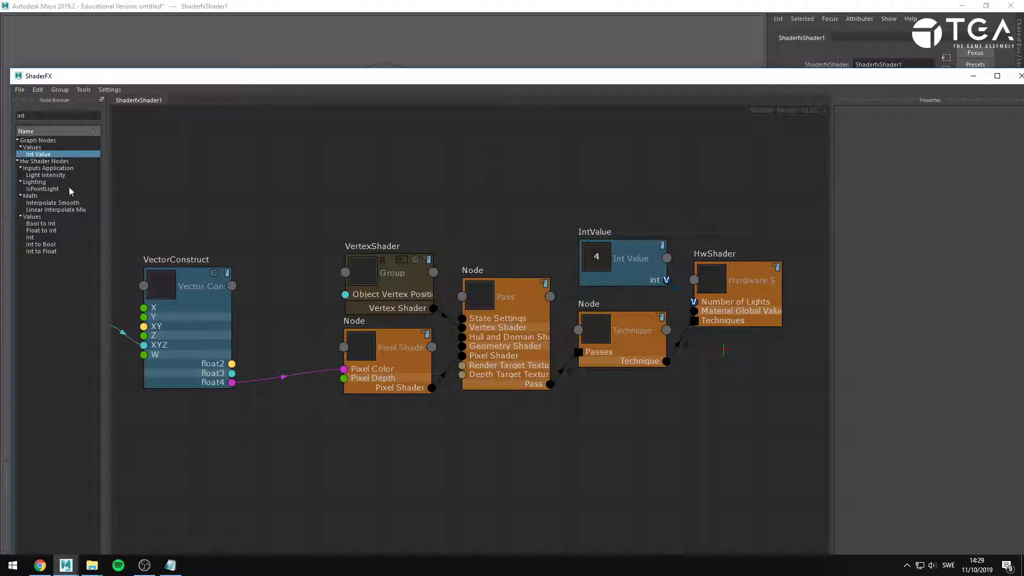
pyautogui.moveTo(299, 220); pyautogui.dragTo(503, 268, button='middle')
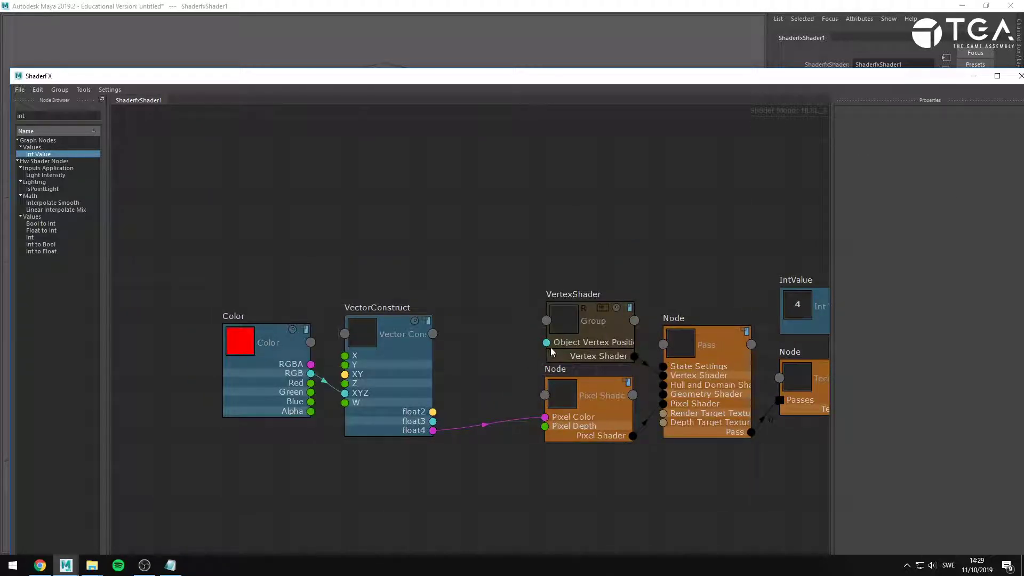
# Connect VectorConstruct's float3 output to the VertexShader's Object Vertex Position and move the IntValue node above VectorConstruct.
pyautogui.moveTo(550, 347); pyautogui.dragTo(397, 278, button='middle')
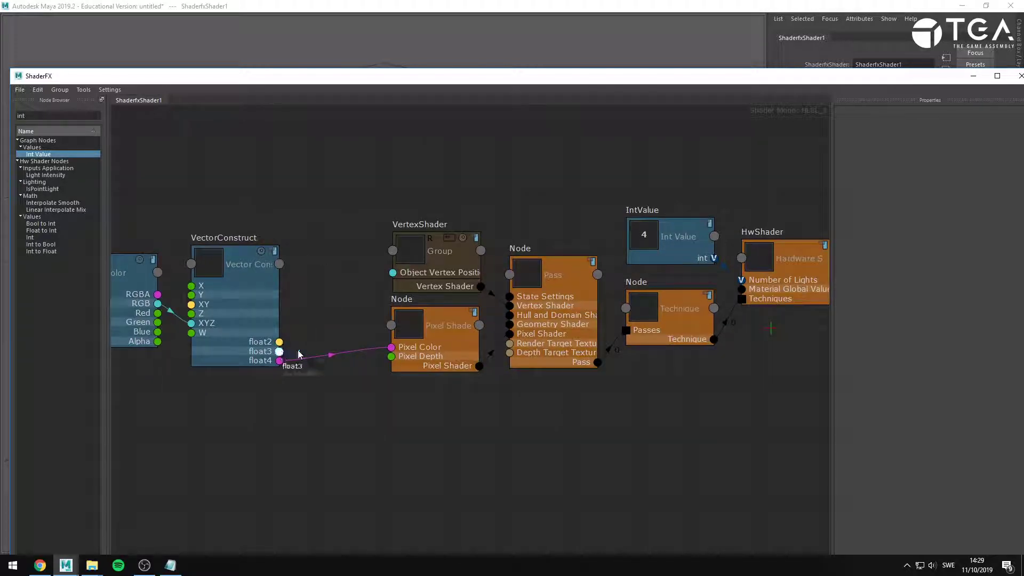
pyautogui.moveTo(279, 351); pyautogui.dragTo(393, 272)
pyautogui.moveTo(644, 238); pyautogui.dragTo(212, 158)
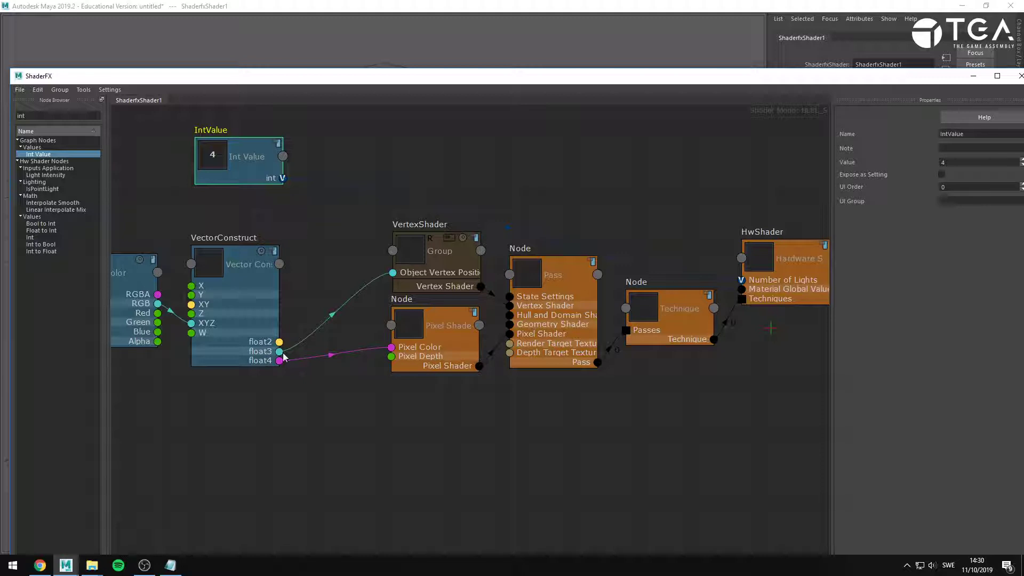
pyautogui.moveTo(592, 155); pyautogui.dragTo(508, 161, button='middle')
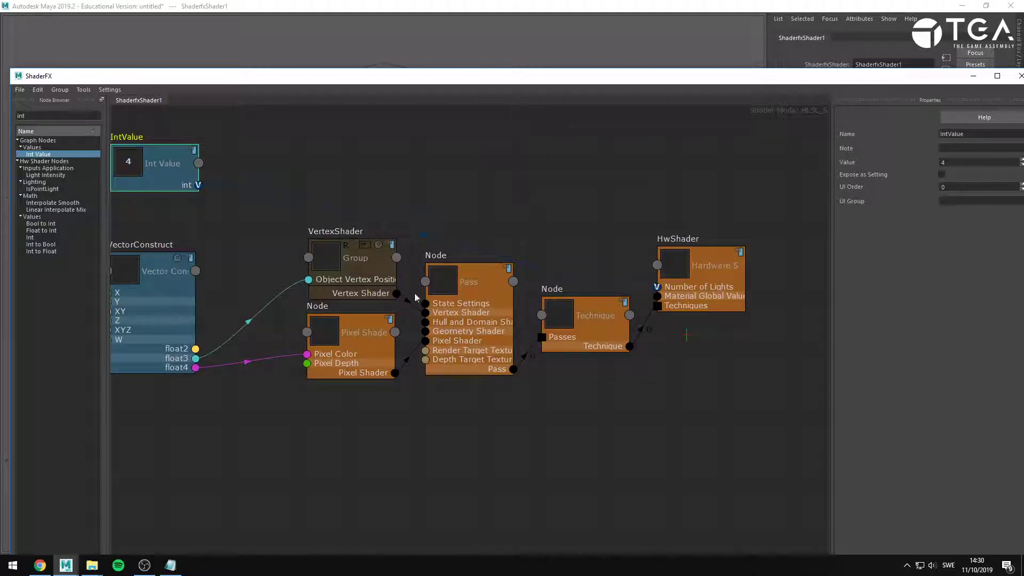
pyautogui.moveTo(707, 305)
pyautogui.mouseDown()
pyautogui.moveTo(709, 346)
pyautogui.moveTo(709, 308)
pyautogui.mouseUp()
pyautogui.click(686, 335)
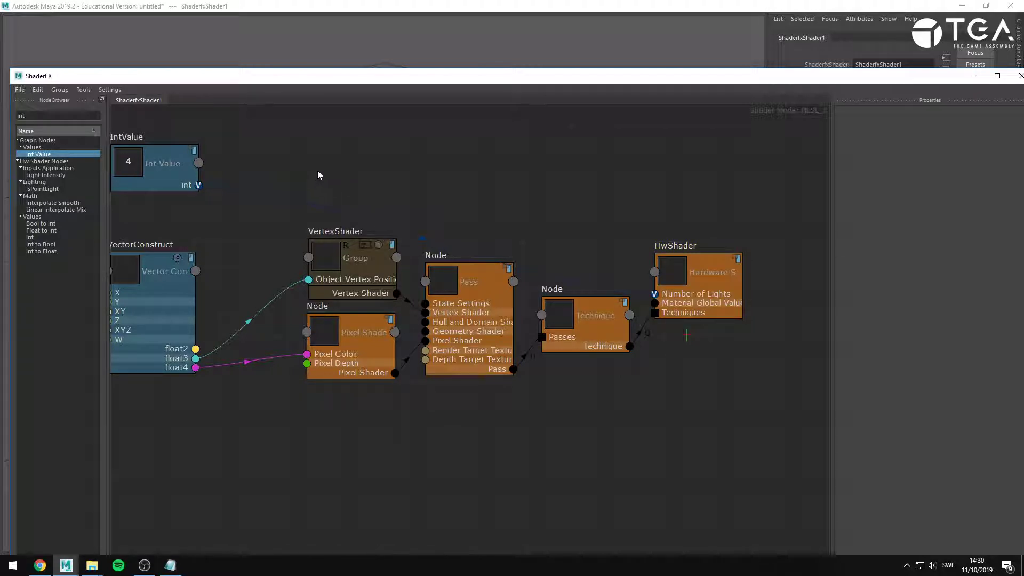
# Try grouping the VertexShader, Pixel Shader, Pass, Technique and HwShader nodes with their incoming connections in place, and undo the grouping.
pyautogui.moveTo(316, 175); pyautogui.dragTo(710, 425)
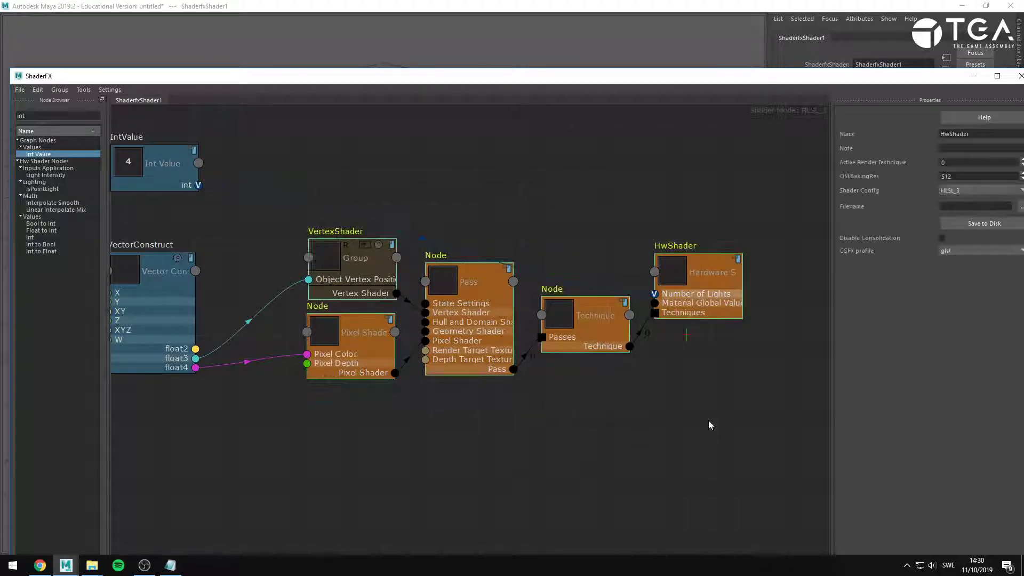
pyautogui.moveTo(577, 421); pyautogui.dragTo(603, 459, button='middle')
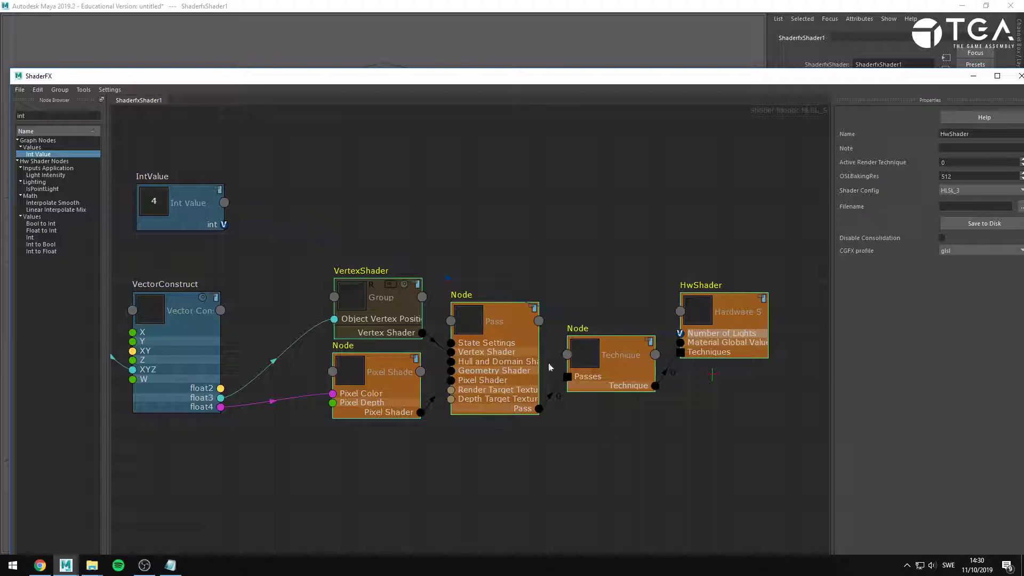
pyautogui.click(60, 89)
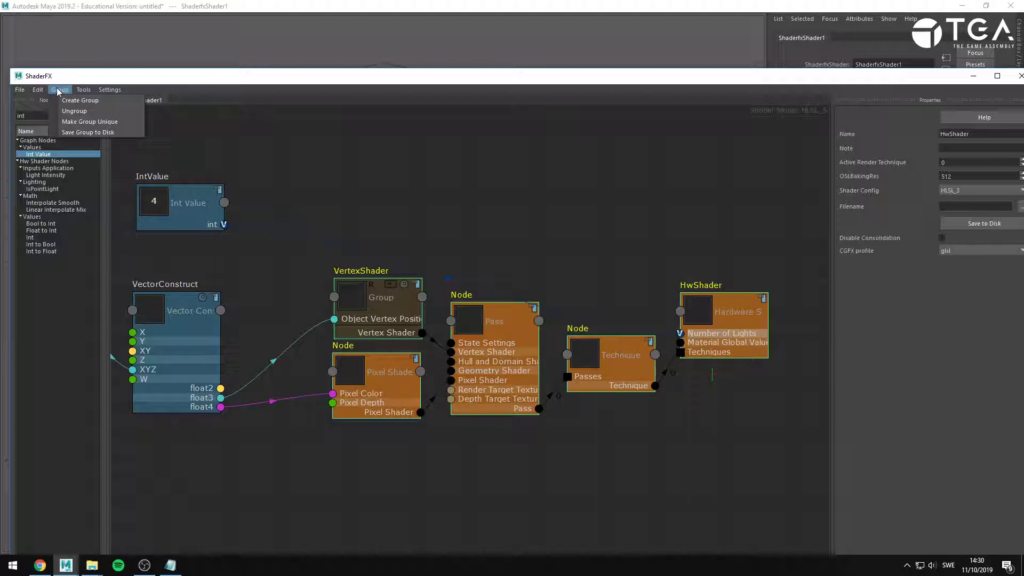
pyautogui.click(71, 102)
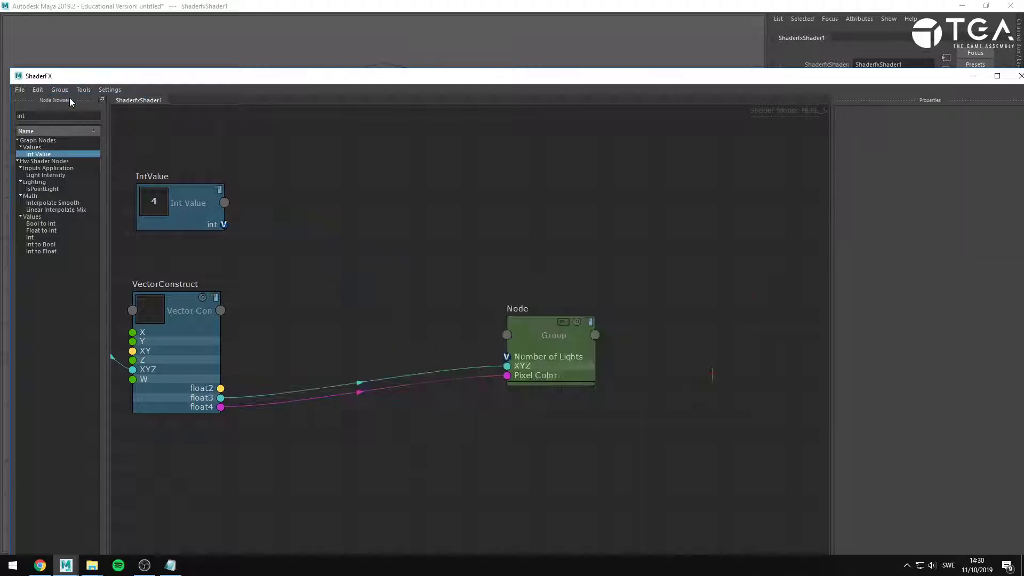
pyautogui.scroll(3, 523, 414)
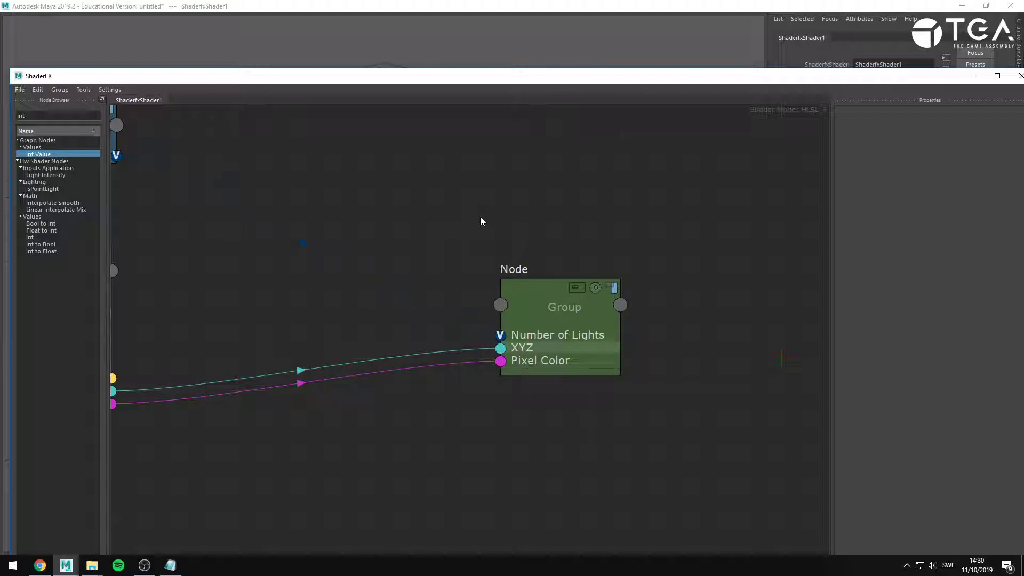
pyautogui.hotkey('ctrl', 'z')
pyautogui.scroll(-1, 381, 141)
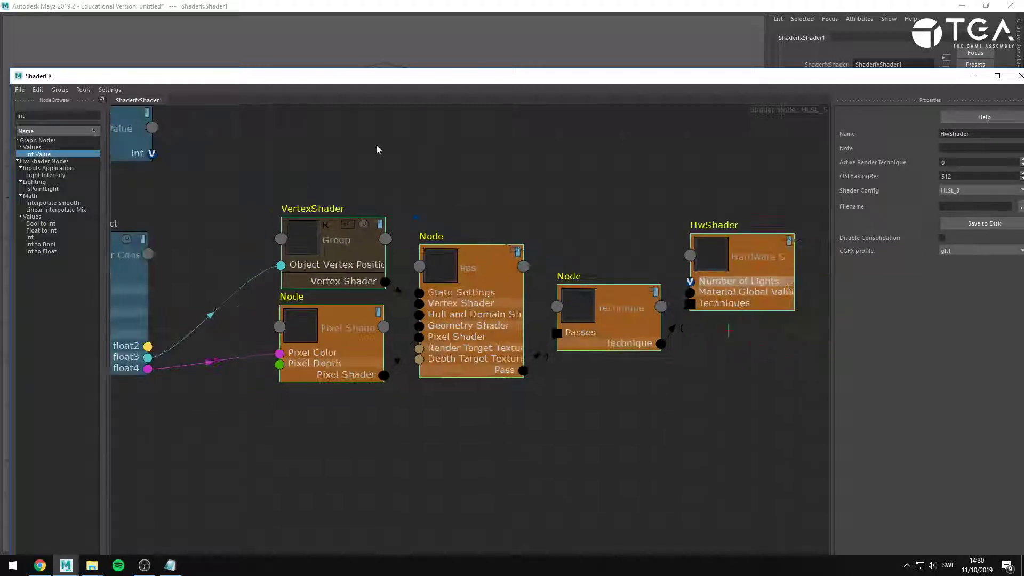
# Delete the connections running from the IntValue and VectorConstruct nodes into the shader nodes.
pyautogui.click(247, 164)
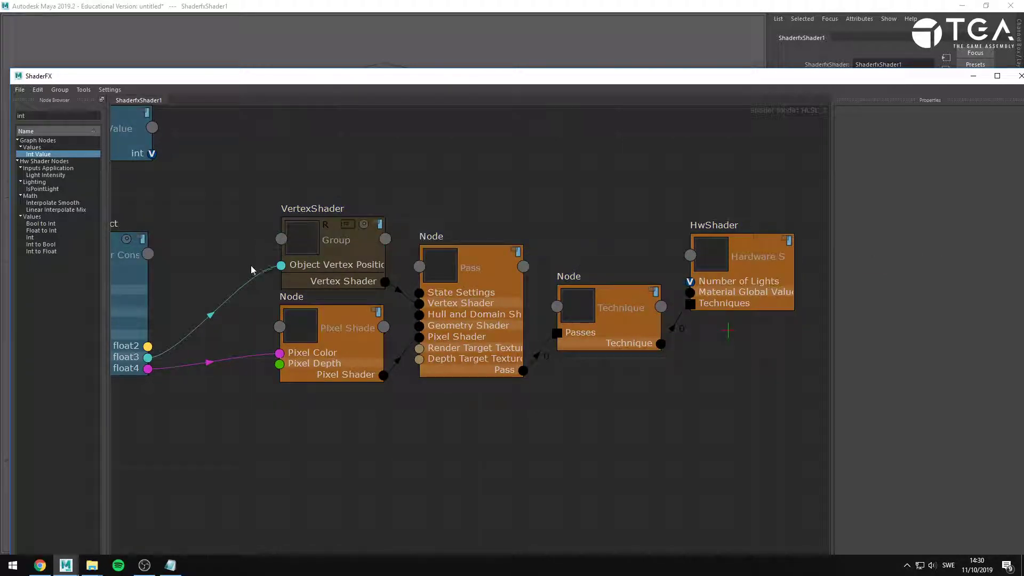
pyautogui.press('Delete')
pyautogui.click(238, 358)
pyautogui.press('Delete')
# Combine the VertexShader, Pixel Shader, Pass, Technique and HwShader nodes into a single group.
pyautogui.moveTo(282, 129); pyautogui.dragTo(784, 497)
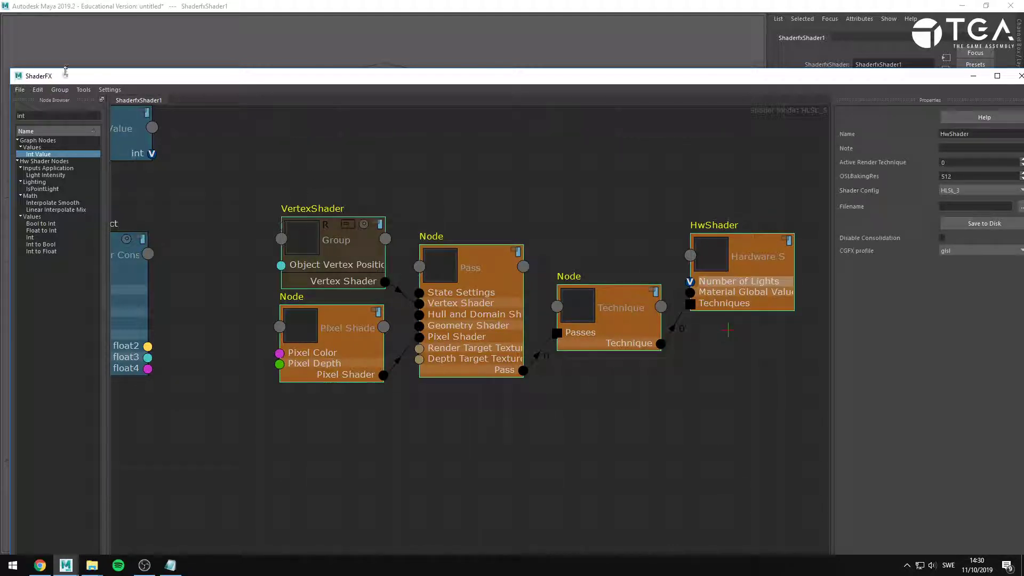
pyautogui.click(60, 90)
pyautogui.click(65, 119)
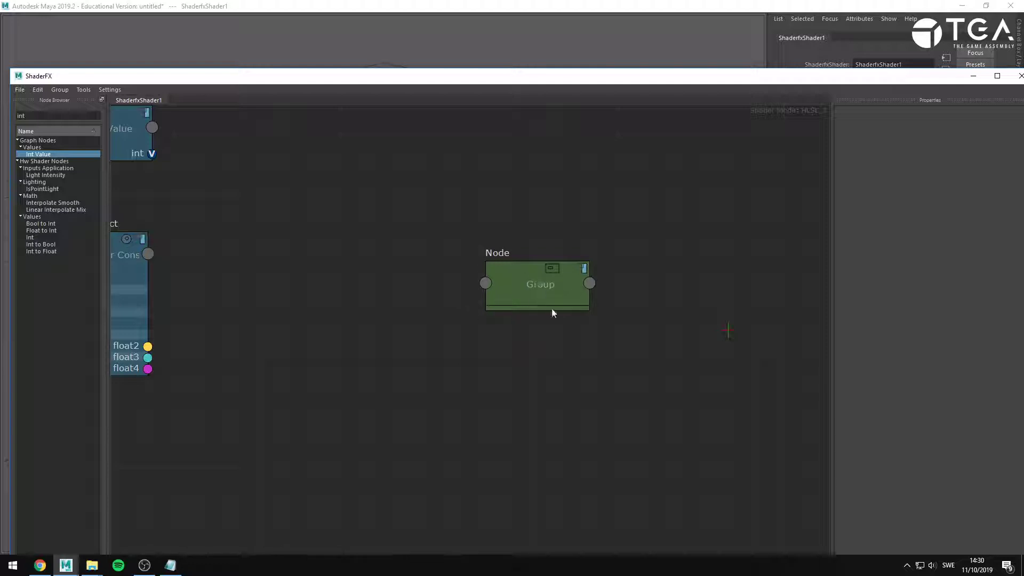
pyautogui.keyDown('alt'); pyautogui.moveTo(220, 218); pyautogui.dragTo(326, 346, button='middle'); pyautogui.keyUp('alt')
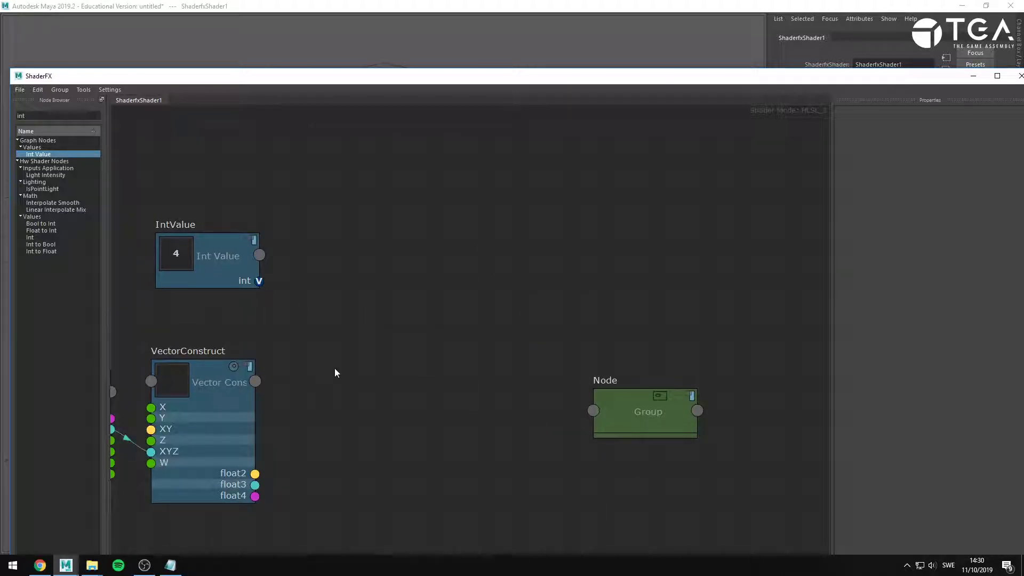
pyautogui.press('f')
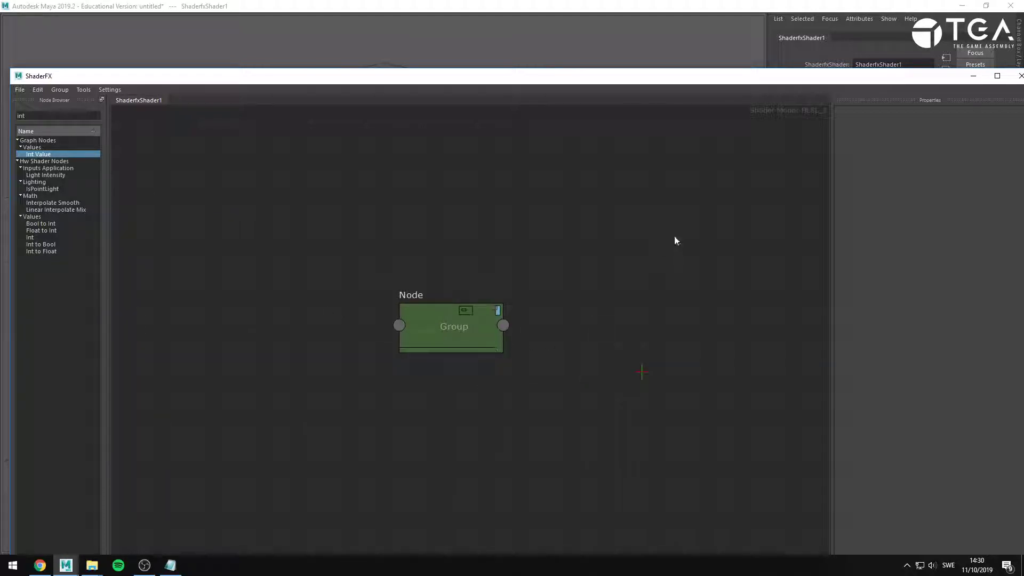
pyautogui.scroll(-2, 459, 226)
pyautogui.keyDown('alt'); pyautogui.moveTo(249, 254); pyautogui.dragTo(431, 302, button='middle'); pyautogui.keyUp('alt')
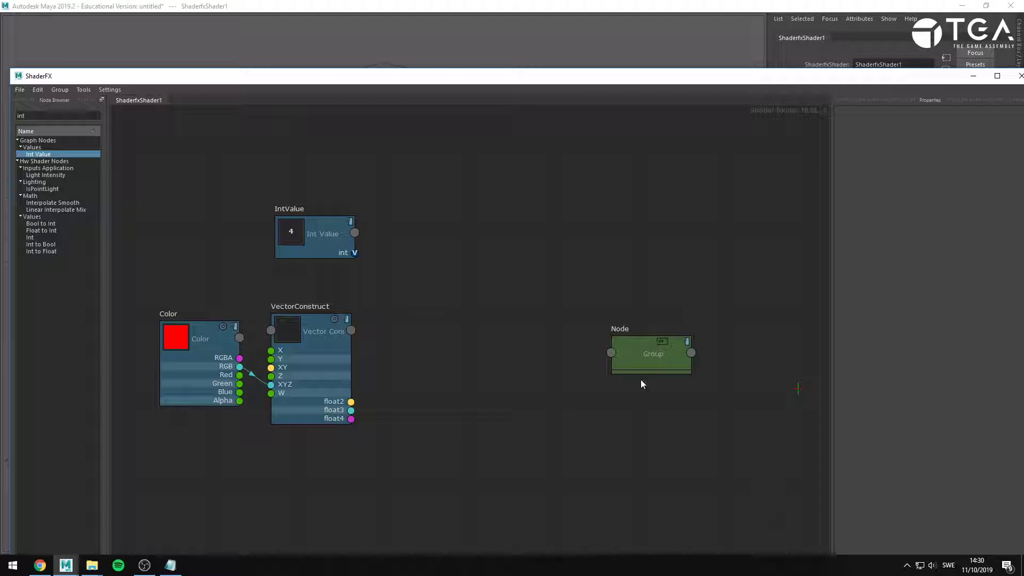
pyautogui.moveTo(290, 185); pyautogui.dragTo(574, 450)
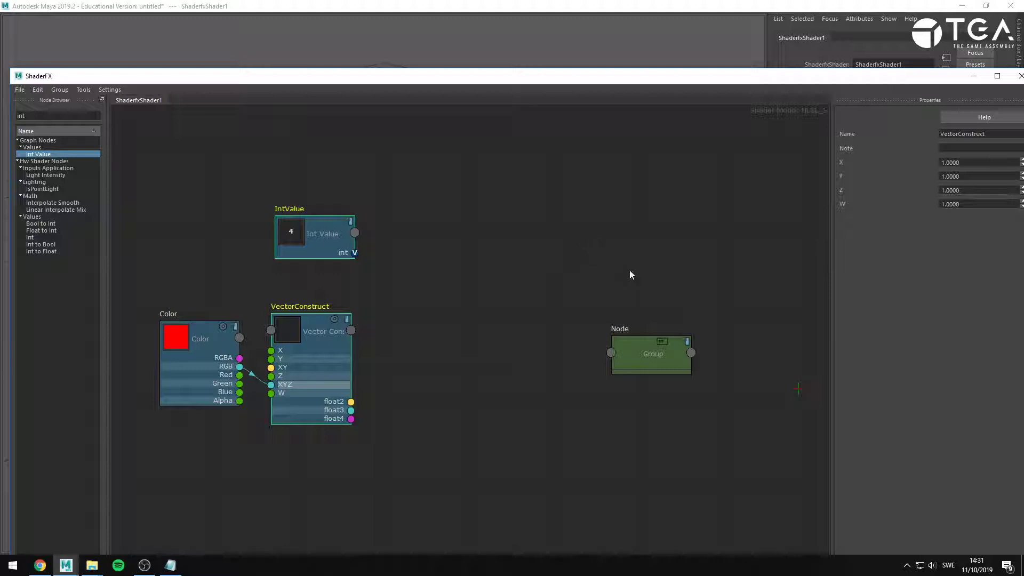
pyautogui.click(554, 293)
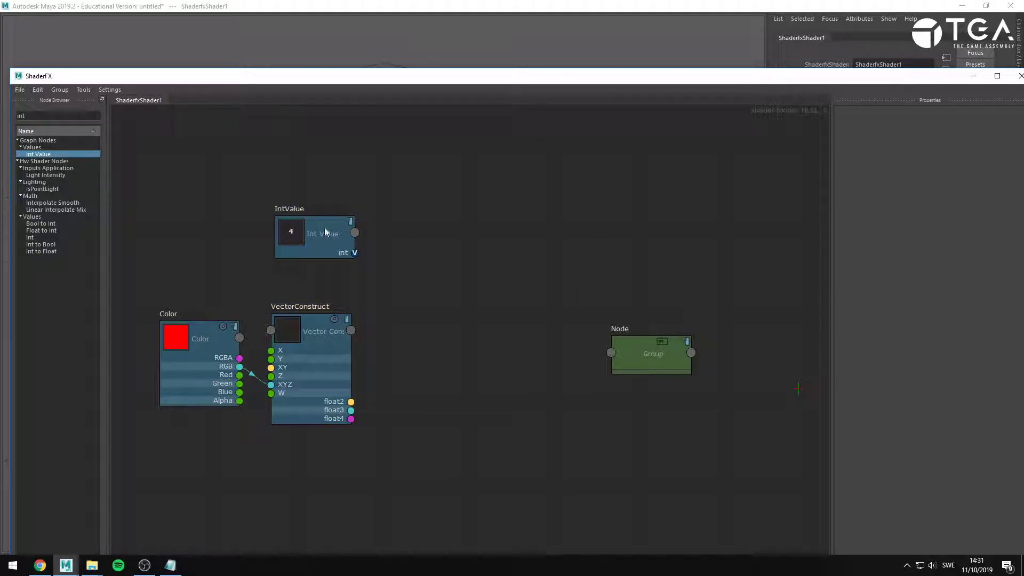
pyautogui.click(308, 237)
pyautogui.click(687, 317)
pyautogui.doubleClick(656, 345)
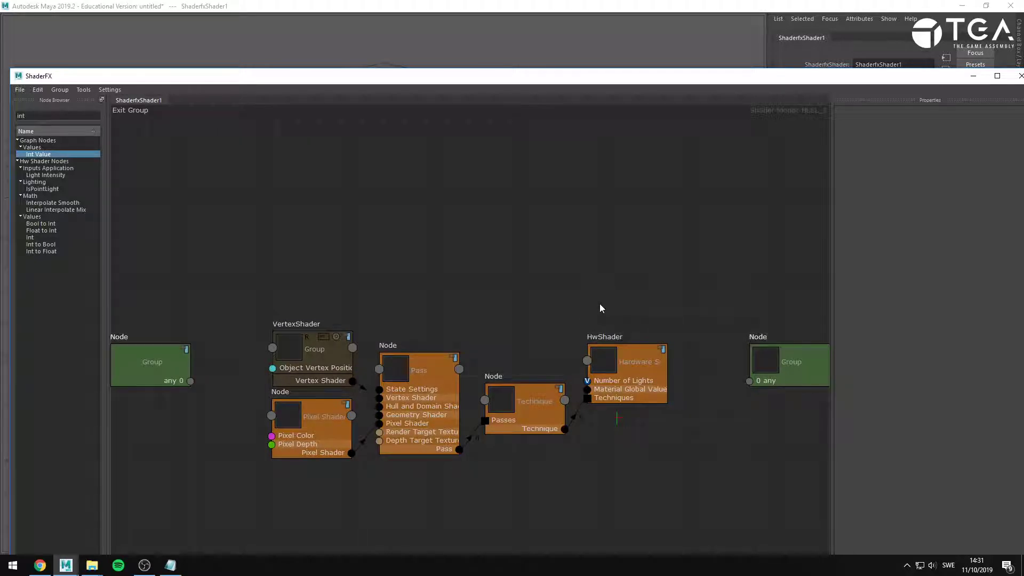
pyautogui.keyDown('alt'); pyautogui.moveTo(600, 304); pyautogui.dragTo(569, 283, button='middle'); pyautogui.keyUp('alt')
pyautogui.scroll(1, 157, 433)
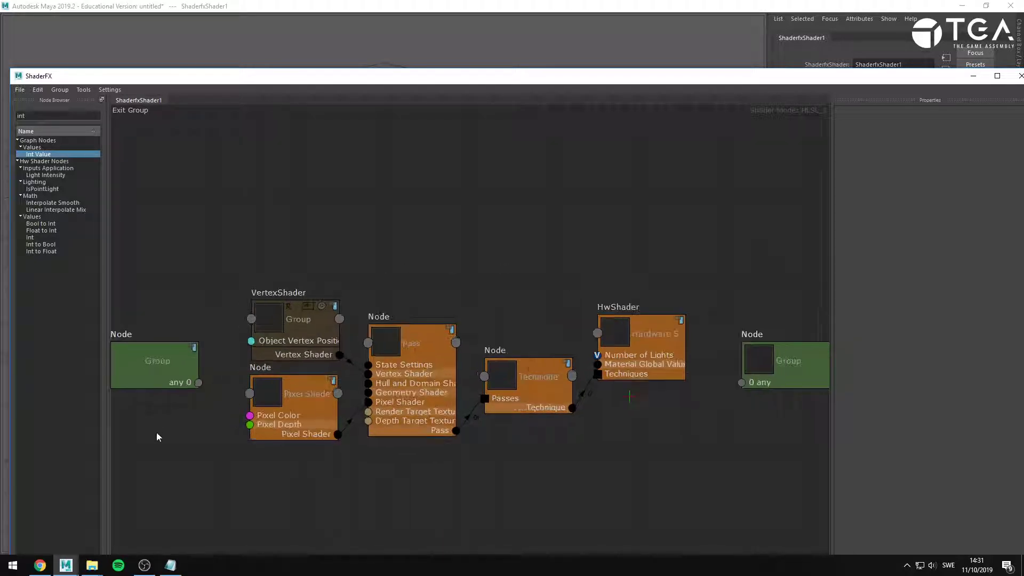
pyautogui.scroll(2, 158, 436)
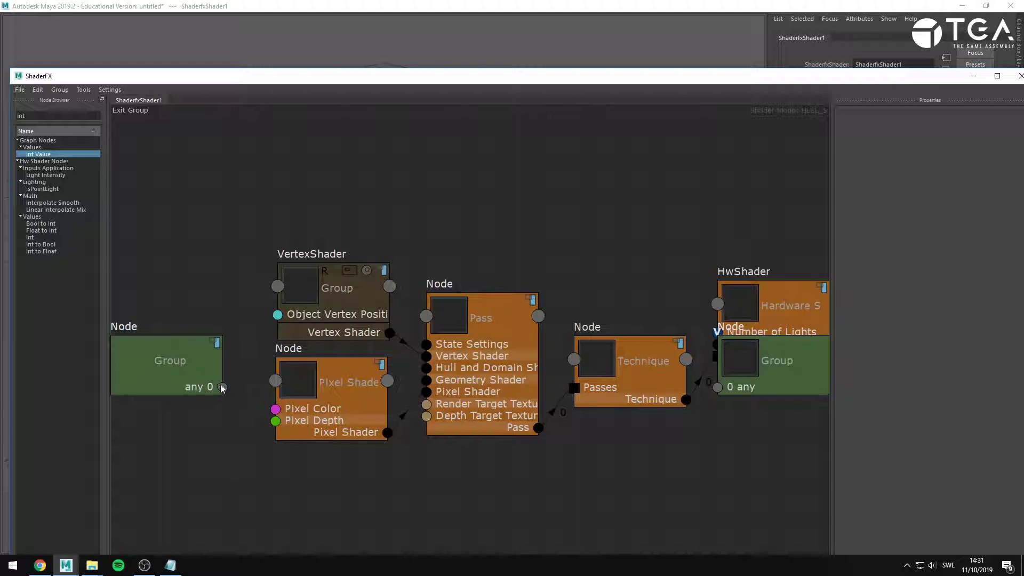
pyautogui.moveTo(222, 387); pyautogui.dragTo(275, 408)
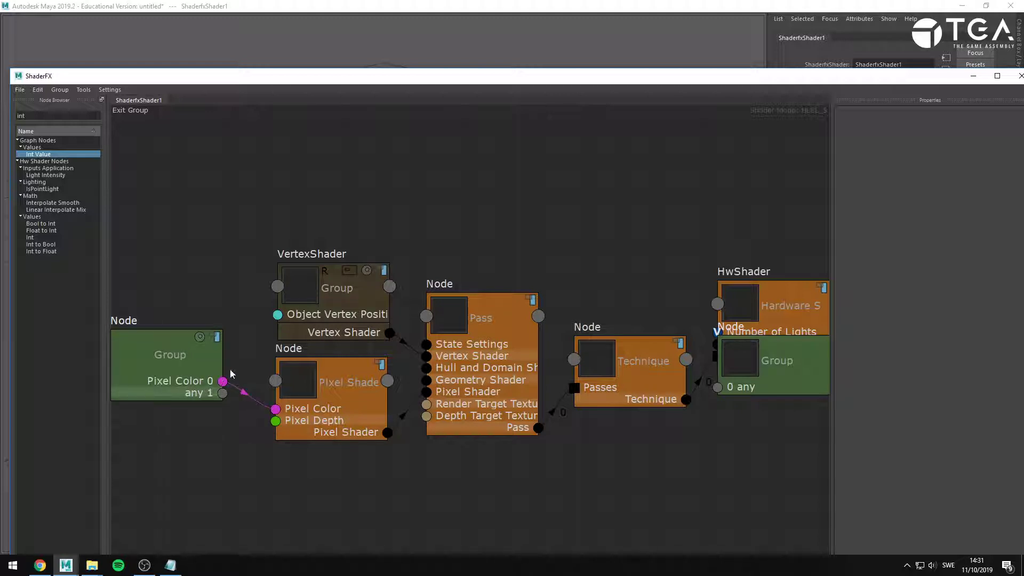
# Connect further open sockets of the group input node to Object Vertex Position and to HwShader's Number of Lights.
pyautogui.click(282, 437)
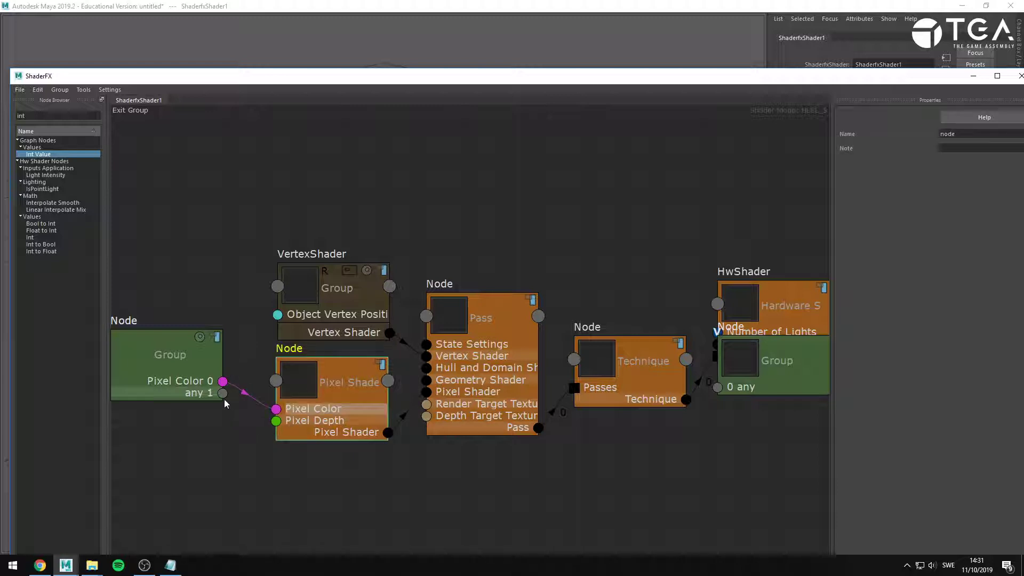
pyautogui.moveTo(268, 342); pyautogui.dragTo(283, 314)
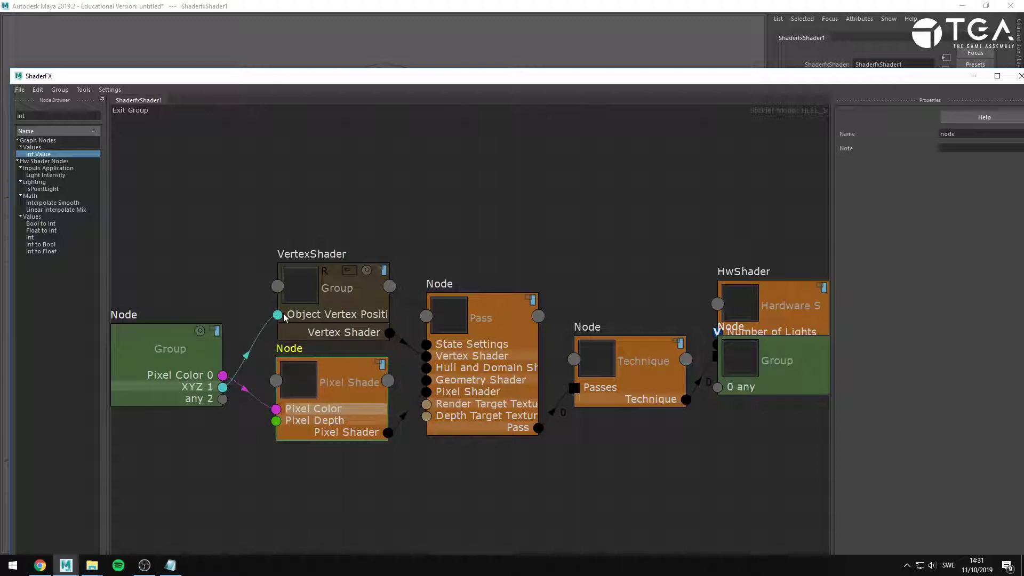
pyautogui.moveTo(222, 404); pyautogui.dragTo(715, 333)
pyautogui.keyDown('alt'); pyautogui.moveTo(660, 270); pyautogui.dragTo(573, 218, button='middle'); pyautogui.keyUp('alt')
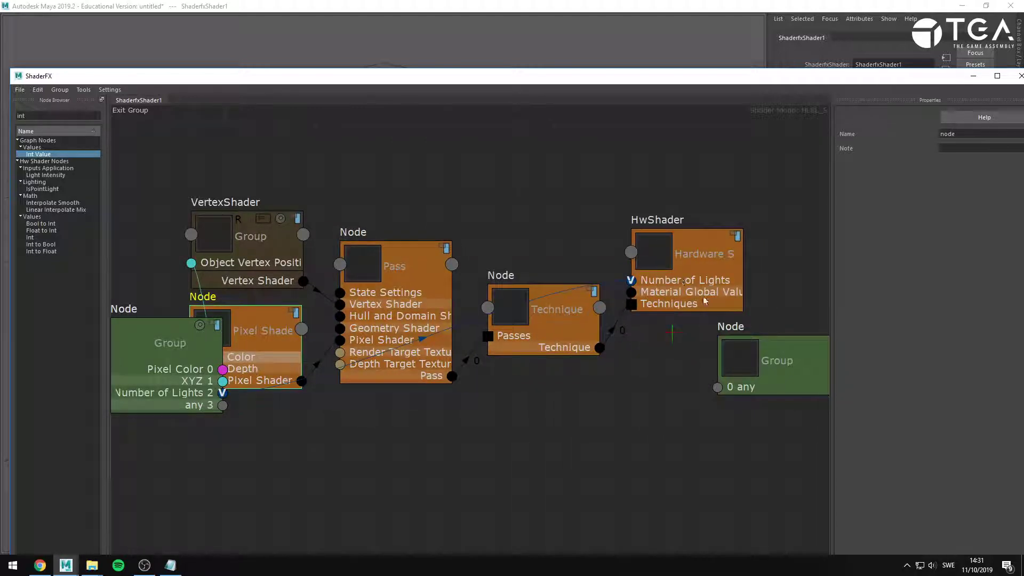
pyautogui.keyDown('alt'); pyautogui.moveTo(441, 471); pyautogui.dragTo(527, 484, button='middle'); pyautogui.keyUp('alt')
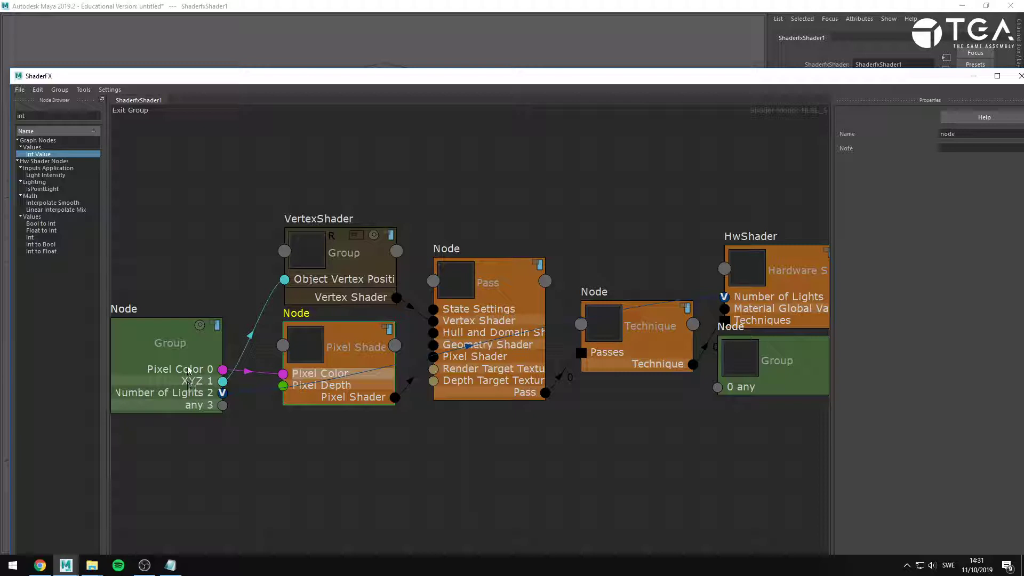
# Set the active socket label of the group input node's XYZ socket to "Object Vertex Position".
pyautogui.click(330, 475)
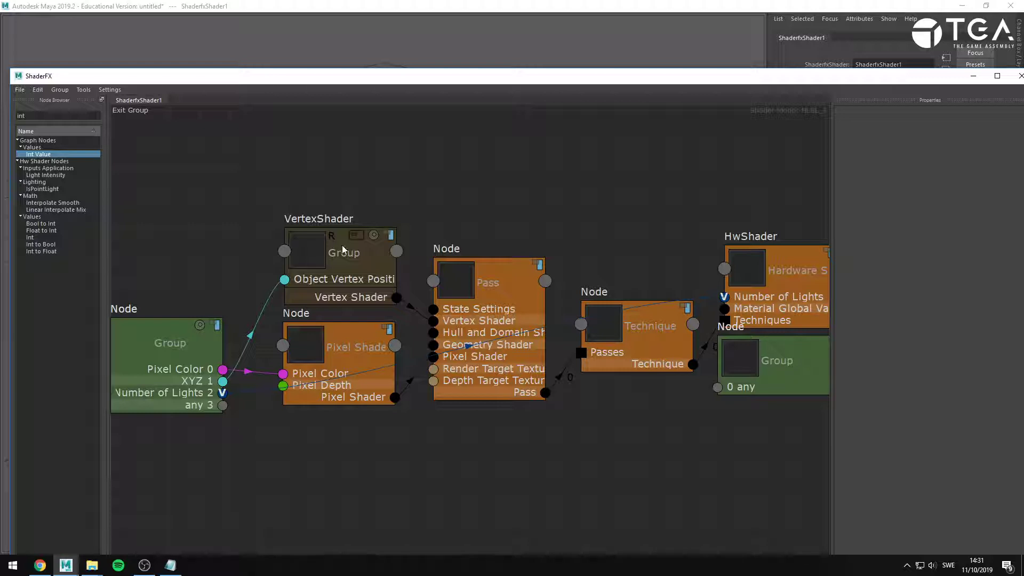
pyautogui.click(170, 373)
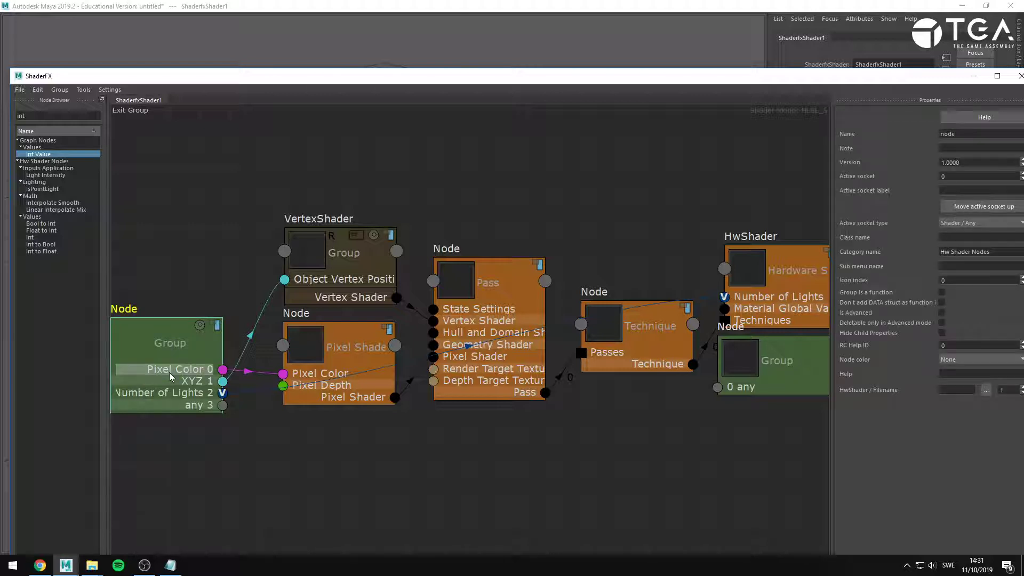
pyautogui.click(197, 382)
pyautogui.click(188, 393)
pyautogui.click(186, 369)
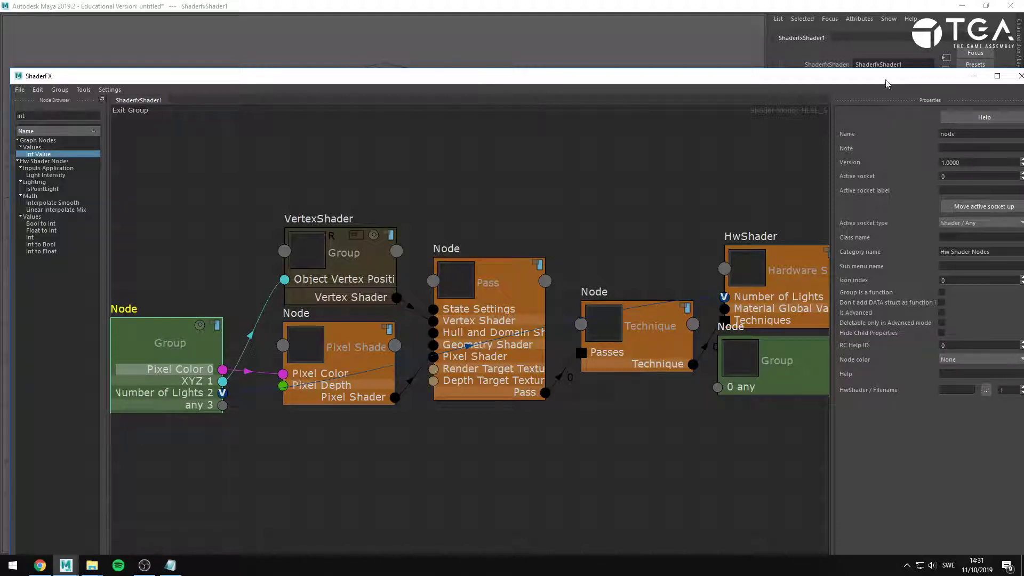
pyautogui.moveTo(886, 78); pyautogui.dragTo(867, 61)
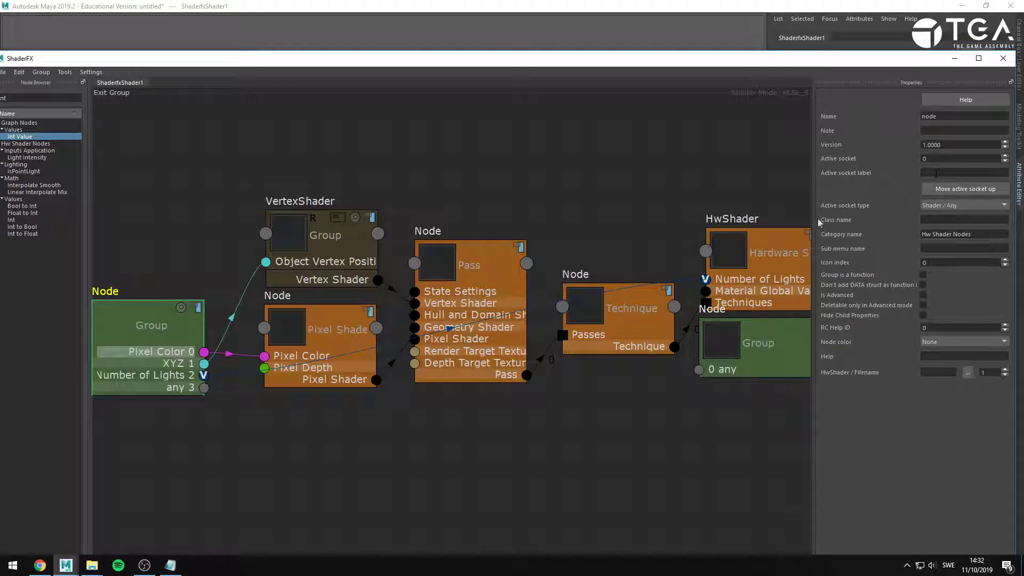
pyautogui.click(178, 368)
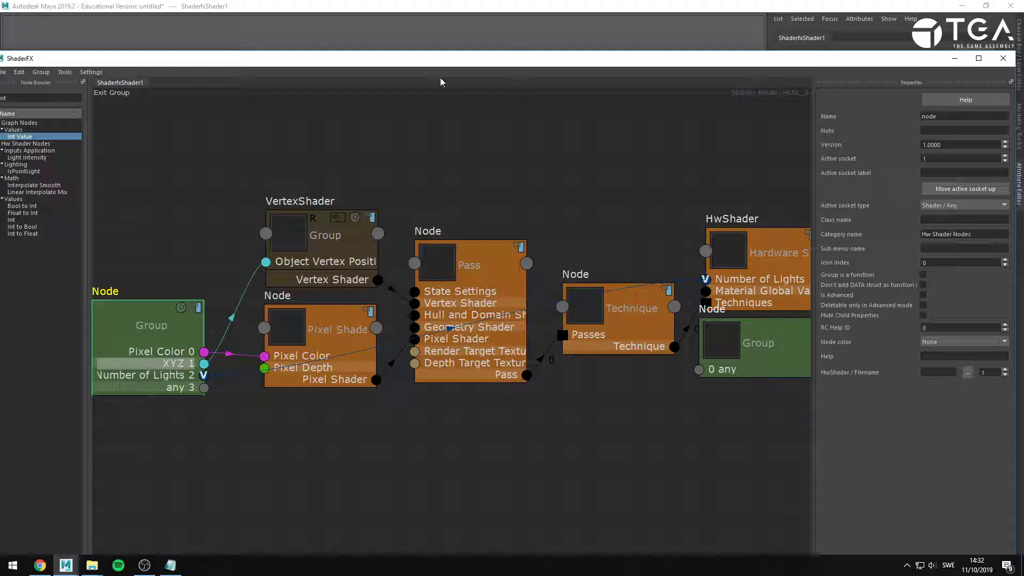
pyautogui.click(922, 173)
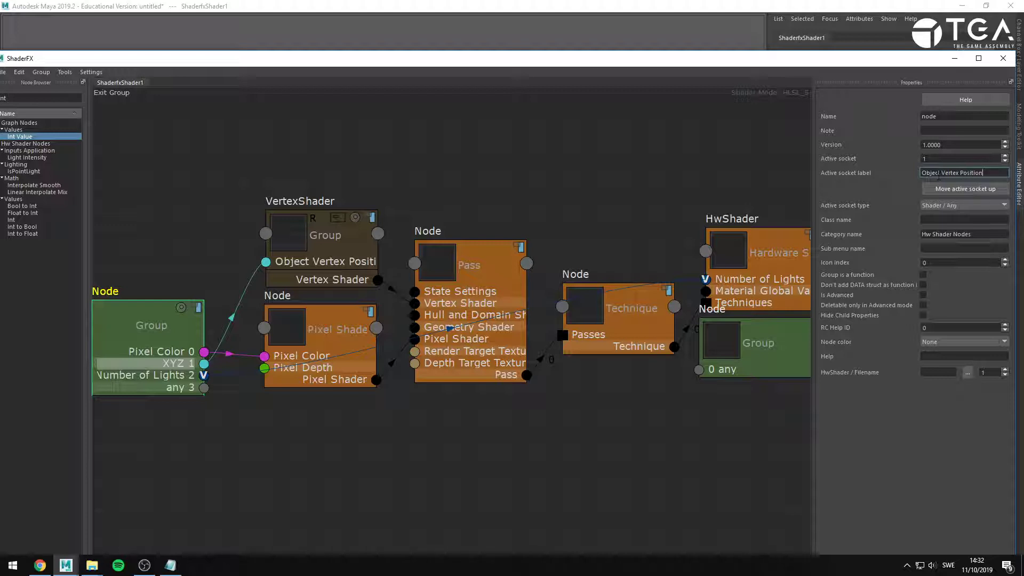
pyautogui.press('Return')
pyautogui.click(357, 470)
# Raise the HwShader node slightly inside the group and exit the group.
pyautogui.moveTo(608, 191); pyautogui.dragTo(523, 295, button='middle')
pyautogui.scroll(-1, 586, 239)
pyautogui.scroll(-1, 522, 297)
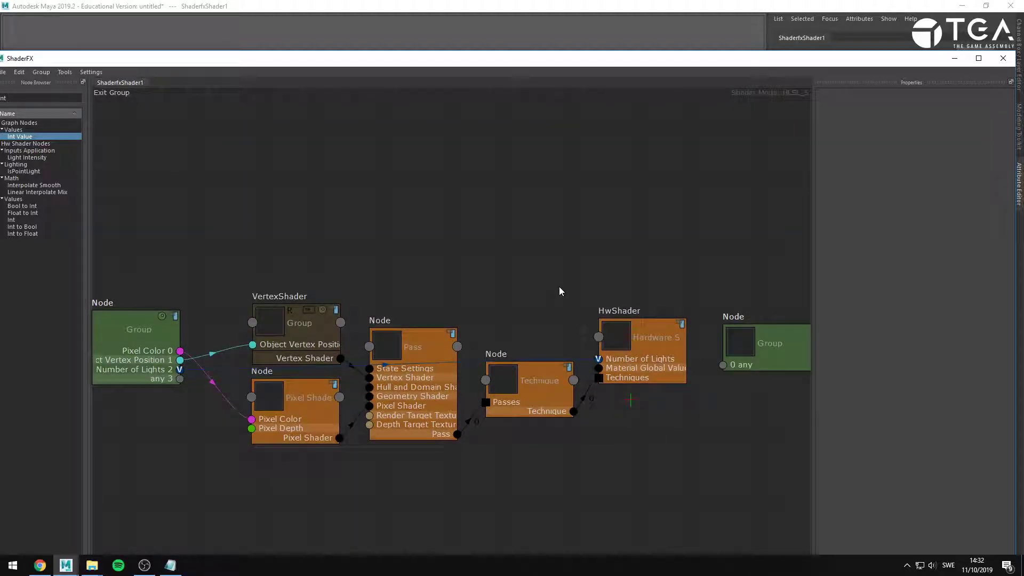
pyautogui.click(653, 354)
pyautogui.click(639, 287)
pyautogui.moveTo(641, 336); pyautogui.dragTo(642, 317)
pyautogui.click(633, 256)
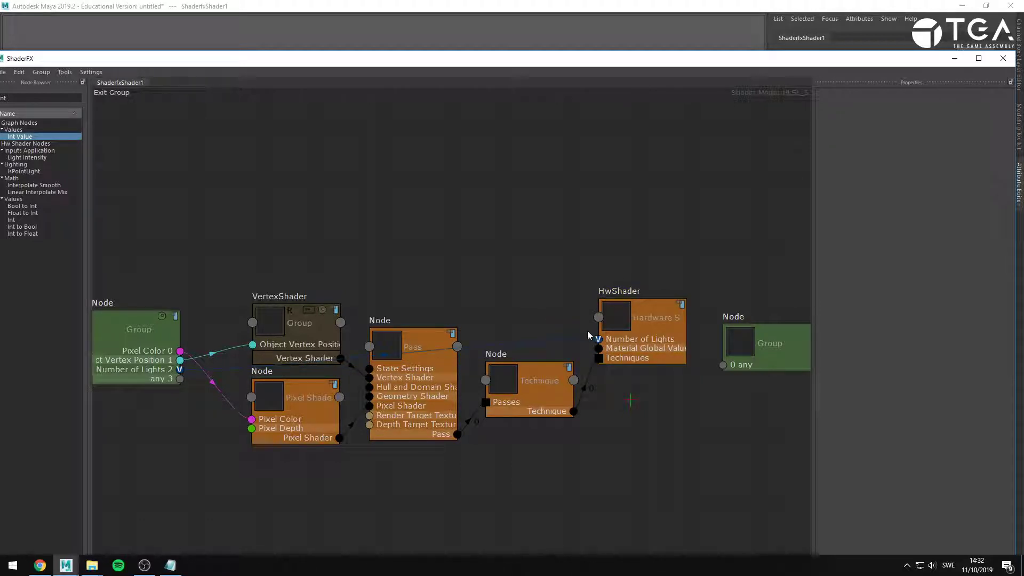
pyautogui.click(123, 93)
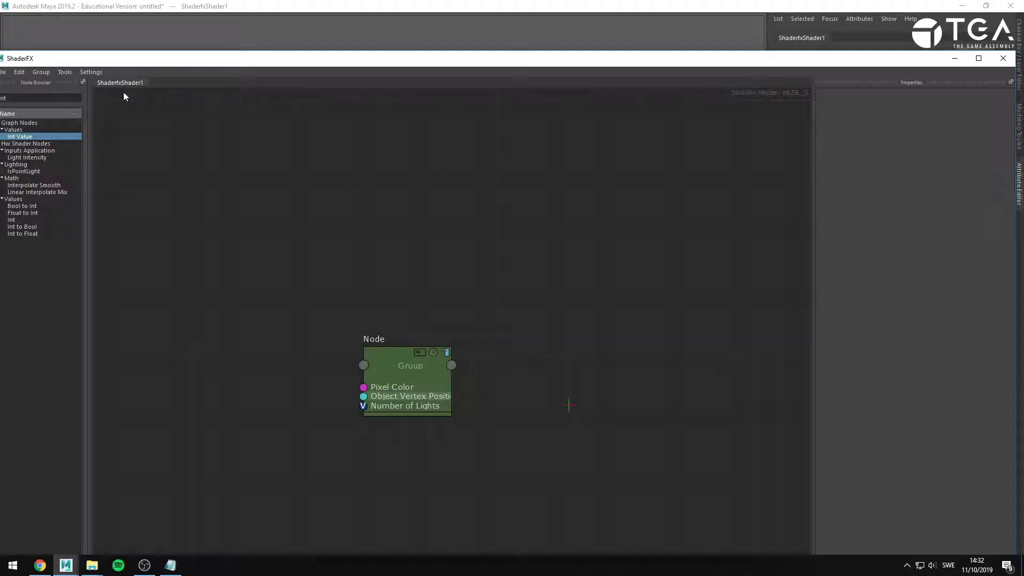
# Move the group node to a clearer spot in the graph and enter the group.
pyautogui.scroll(2, 431, 319)
pyautogui.moveTo(411, 406); pyautogui.dragTo(642, 438)
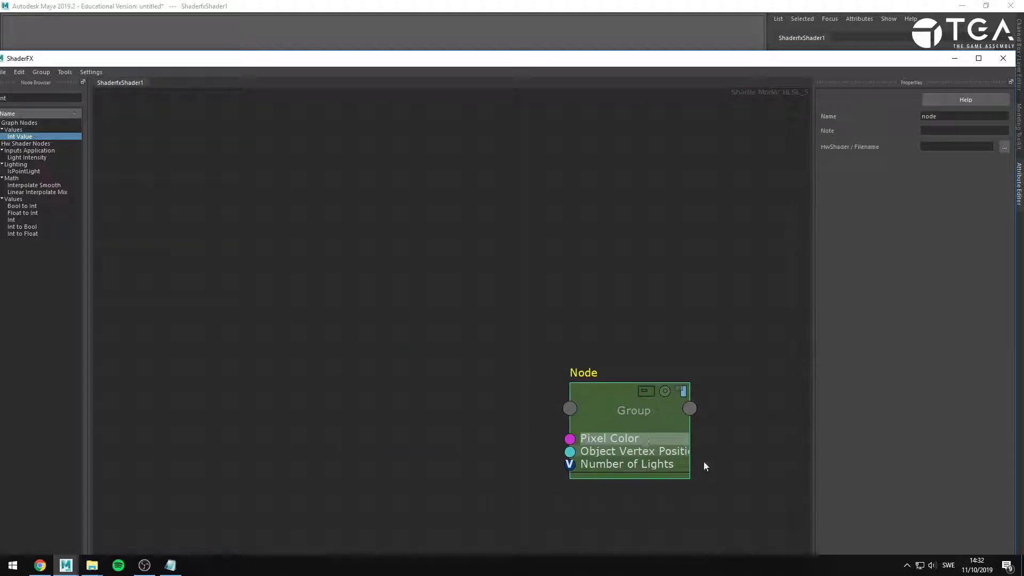
pyautogui.keyDown('alt'); pyautogui.moveTo(734, 484); pyautogui.dragTo(664, 368, button='middle'); pyautogui.keyUp('alt')
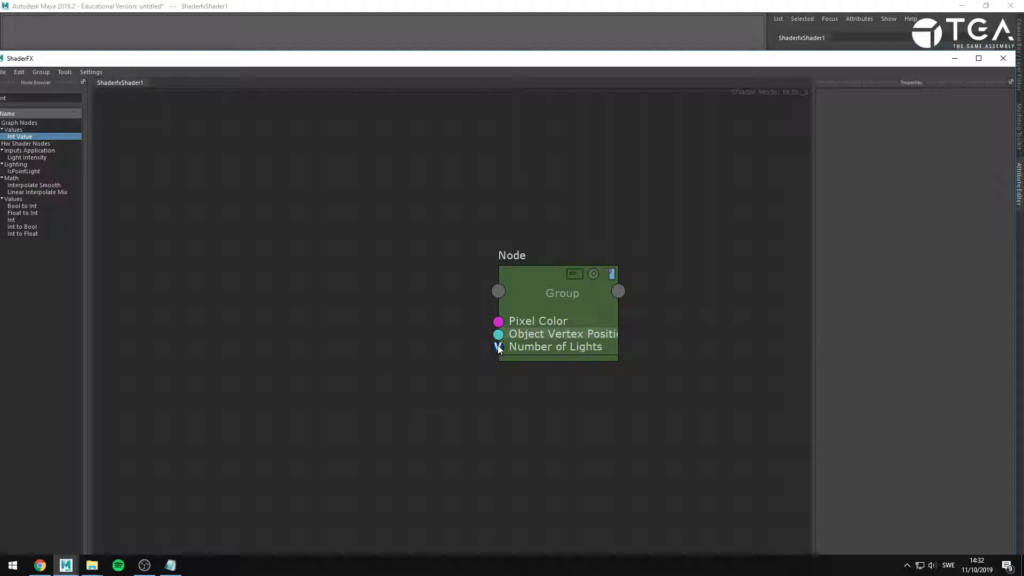
pyautogui.click(569, 278)
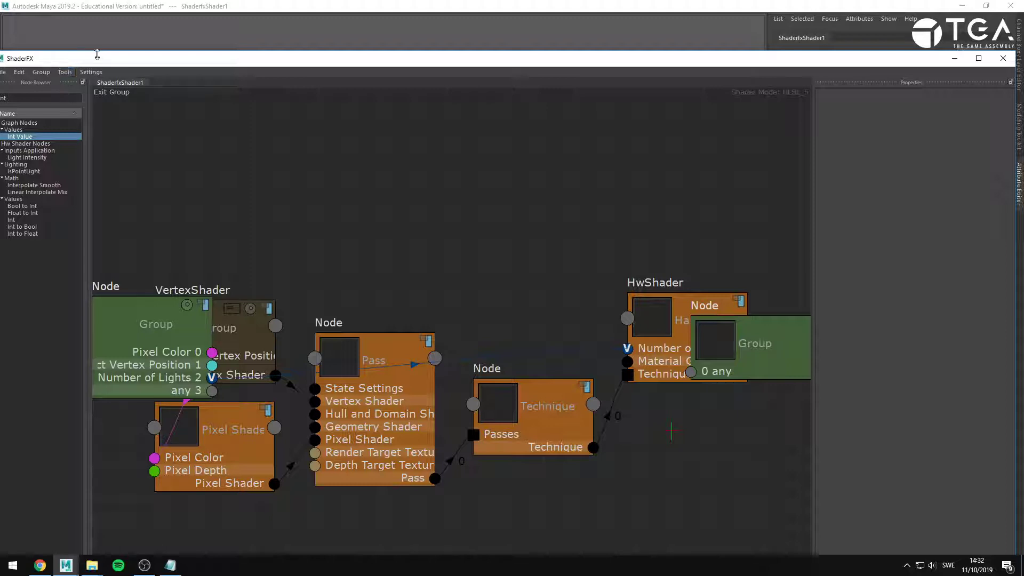
# Add a Default Value node above the Technique node inside the group.
pyautogui.moveTo(97, 54); pyautogui.dragTo(111, 15)
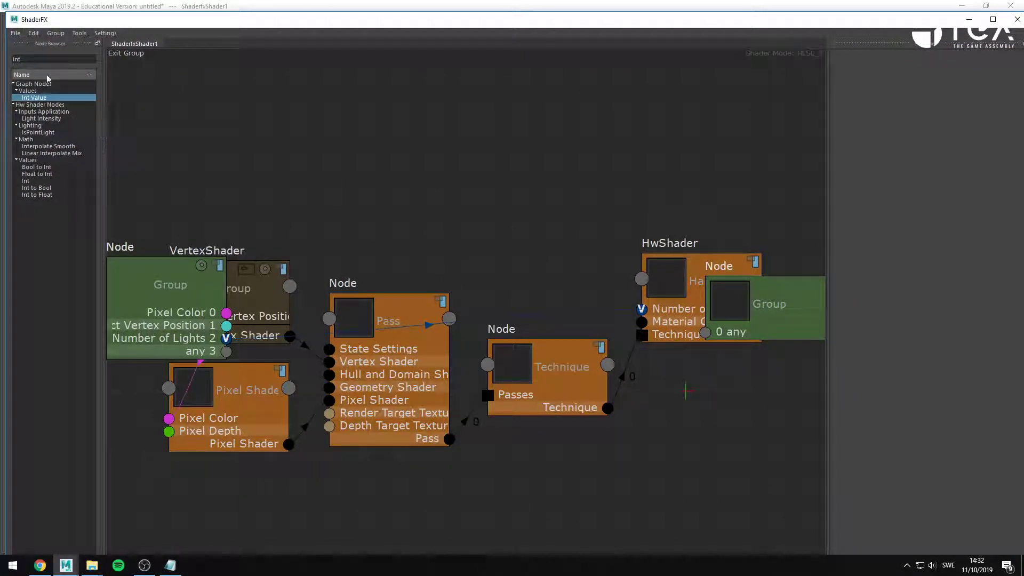
pyautogui.moveTo(40, 57); pyautogui.dragTo(1, 58)
pyautogui.write('default')
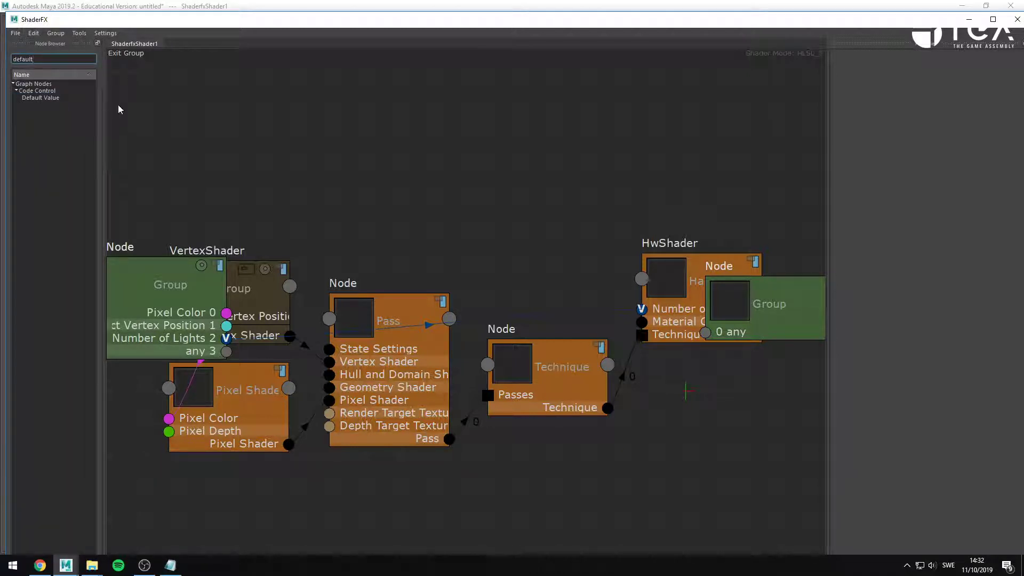
pyautogui.moveTo(40, 97); pyautogui.dragTo(501, 208)
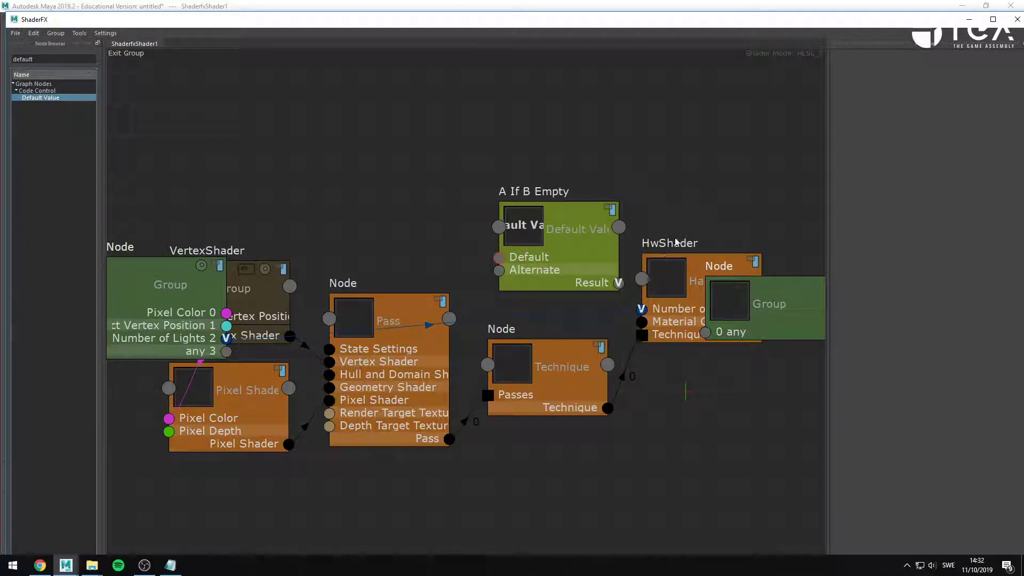
pyautogui.moveTo(670, 216); pyautogui.dragTo(600, 197, button='middle')
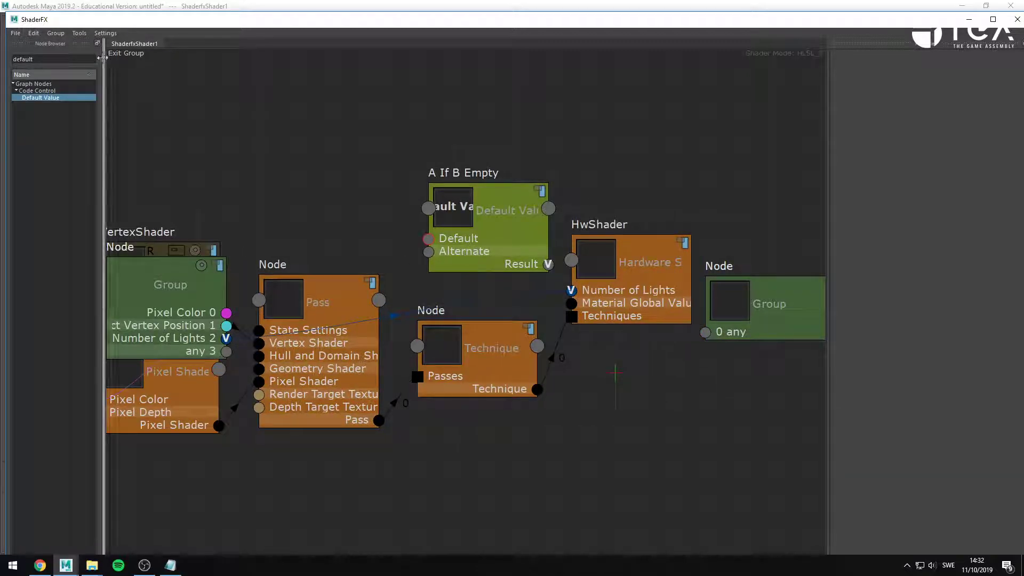
# Add an Int Value node beside the Default Value node and connect its int output to the Default input.
pyautogui.doubleClick(53, 58)
pyautogui.write('int va')
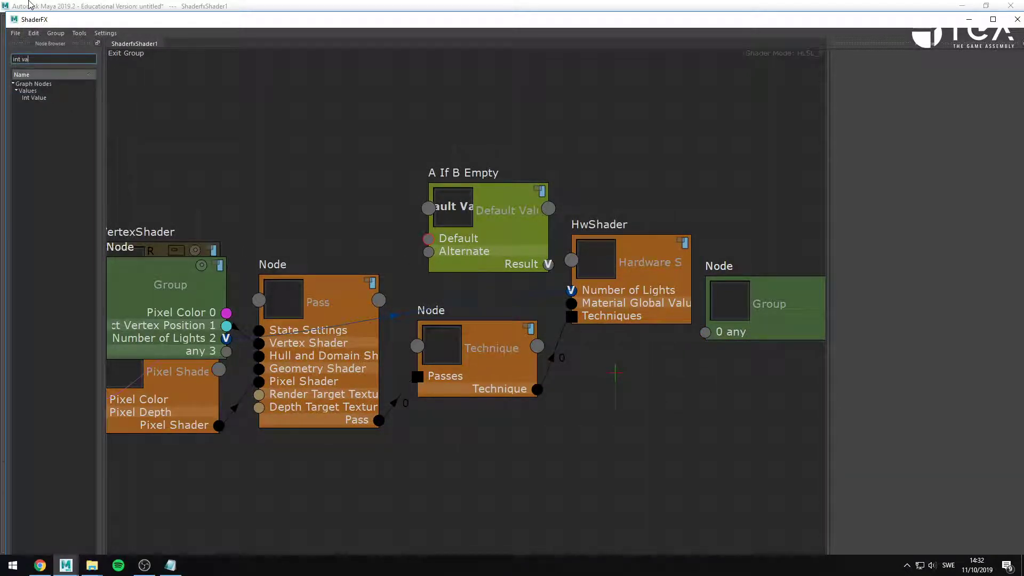
pyautogui.moveTo(34, 98); pyautogui.dragTo(428, 238)
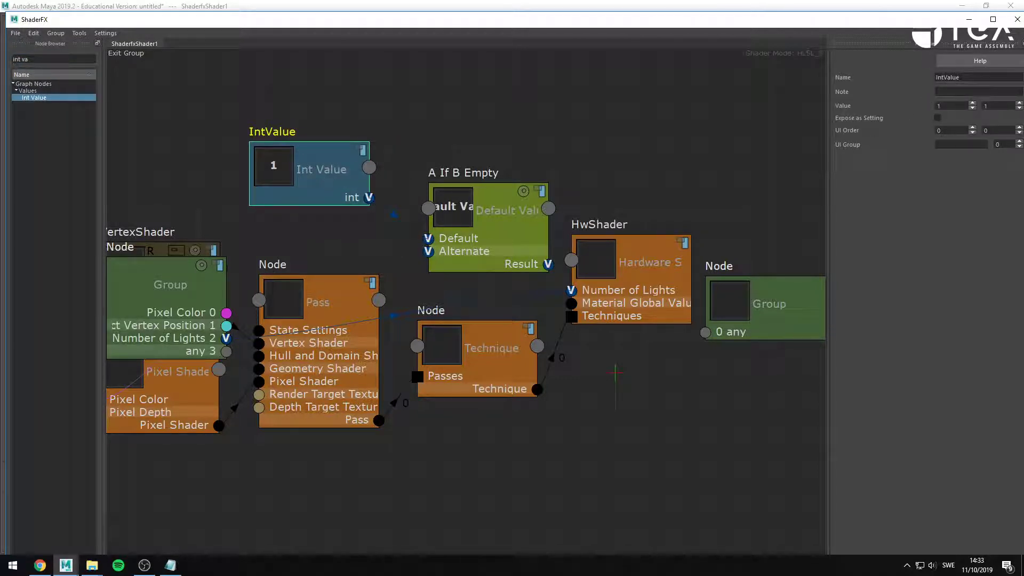
# Set the Int Value node's value to 4 and connect the Default Value node's Result to HwShader's Number of Lights.
pyautogui.doubleClick(954, 105)
pyautogui.write('4')
pyautogui.press('Return')
pyautogui.moveTo(548, 264); pyautogui.dragTo(571, 290)
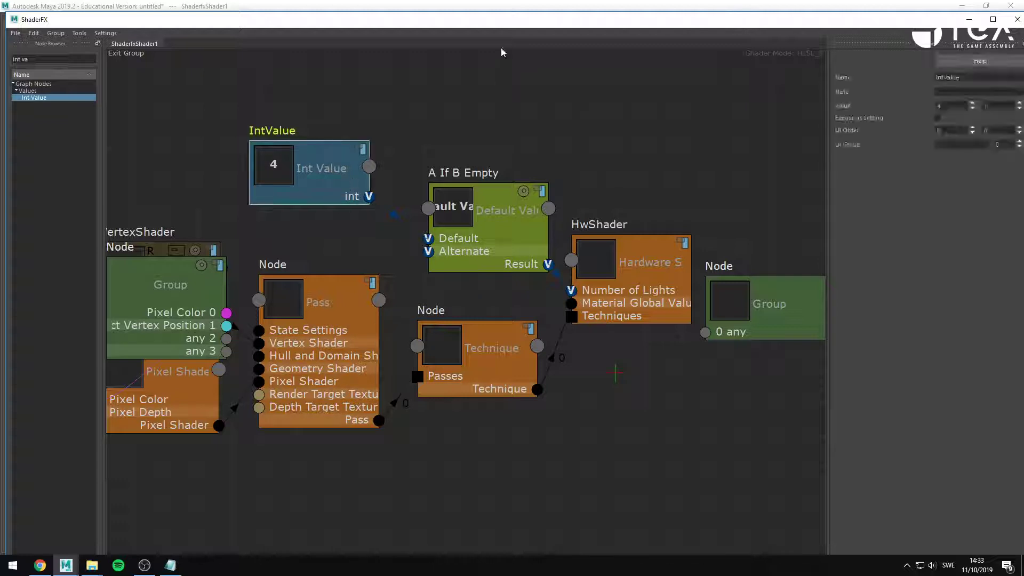
# Compare the Int Value node's value fields in its ShaderFX properties with those in Maya's Attribute Editor.
pyautogui.moveTo(508, 22); pyautogui.dragTo(226, 61)
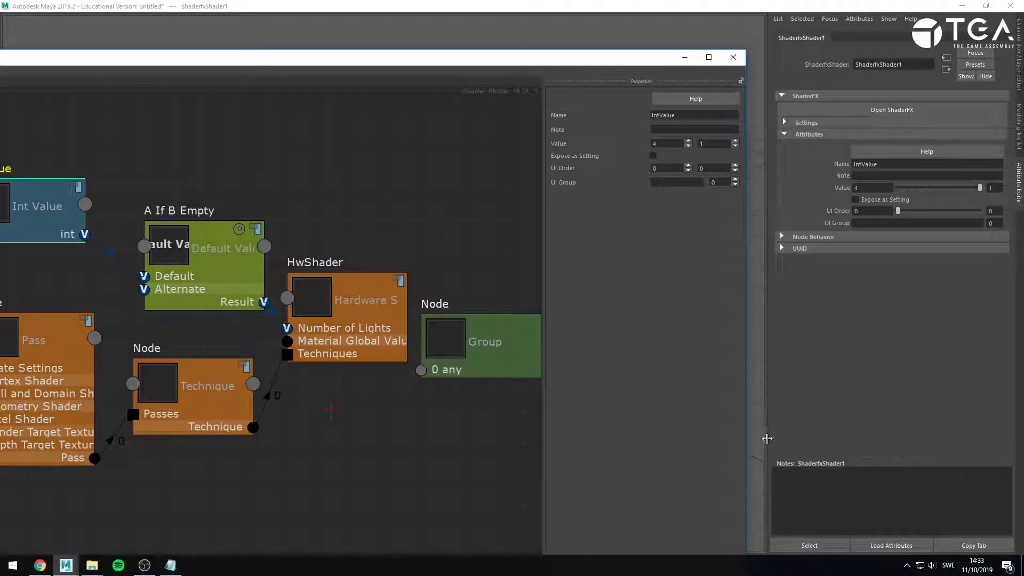
pyautogui.click(860, 187)
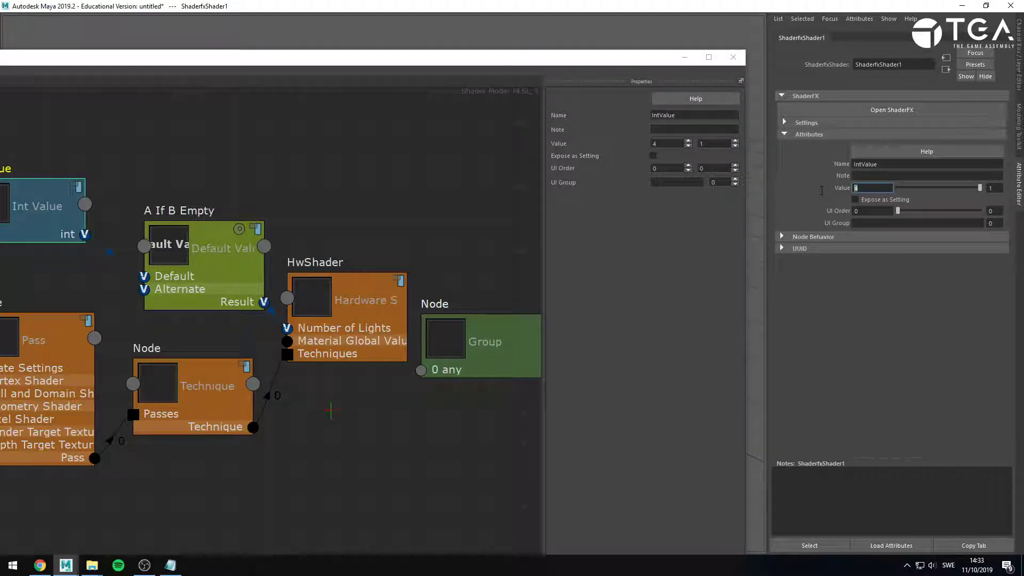
pyautogui.click(994, 188)
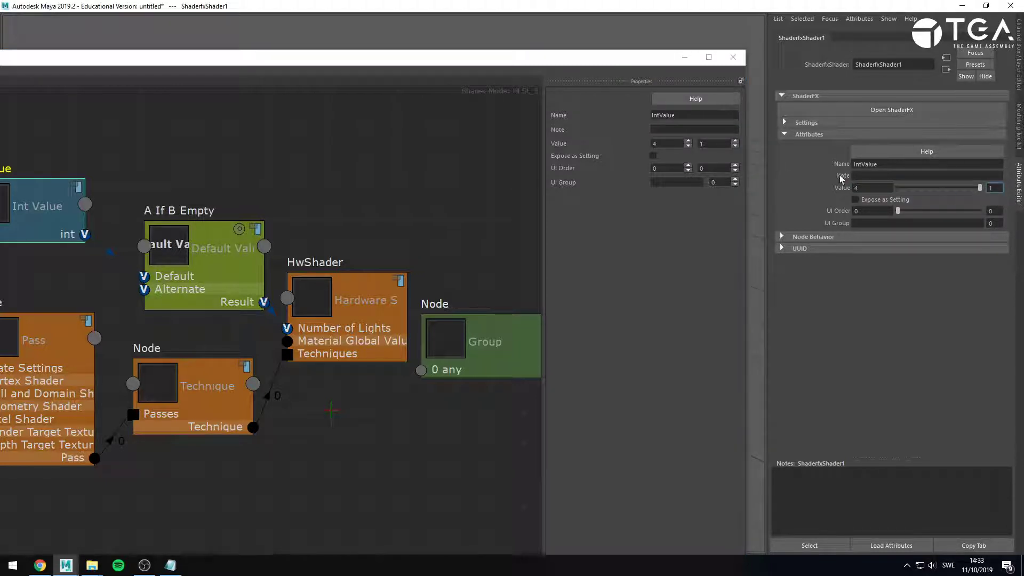
pyautogui.click(272, 167)
pyautogui.click(32, 229)
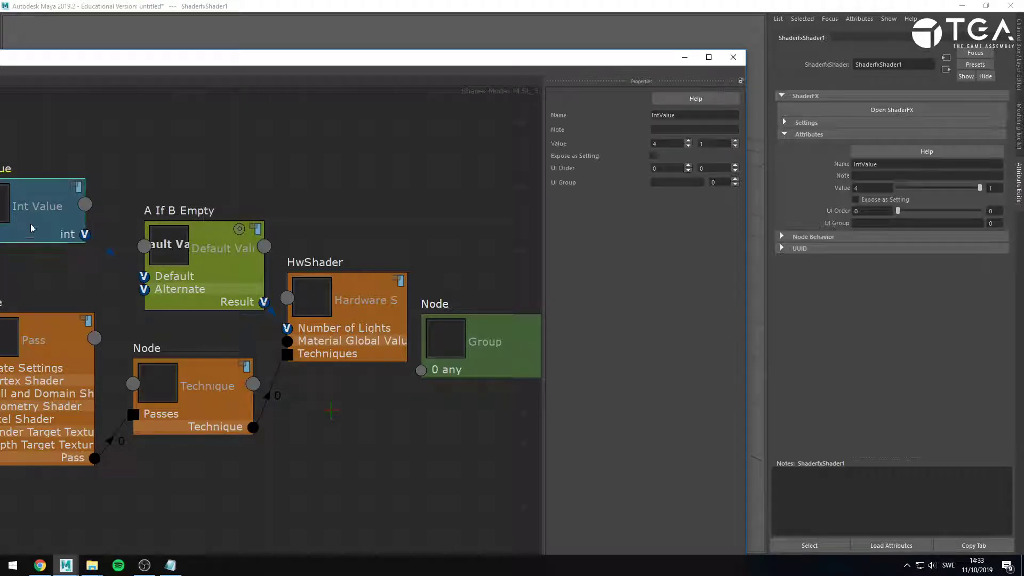
pyautogui.moveTo(231, 162); pyautogui.dragTo(356, 177, button='middle')
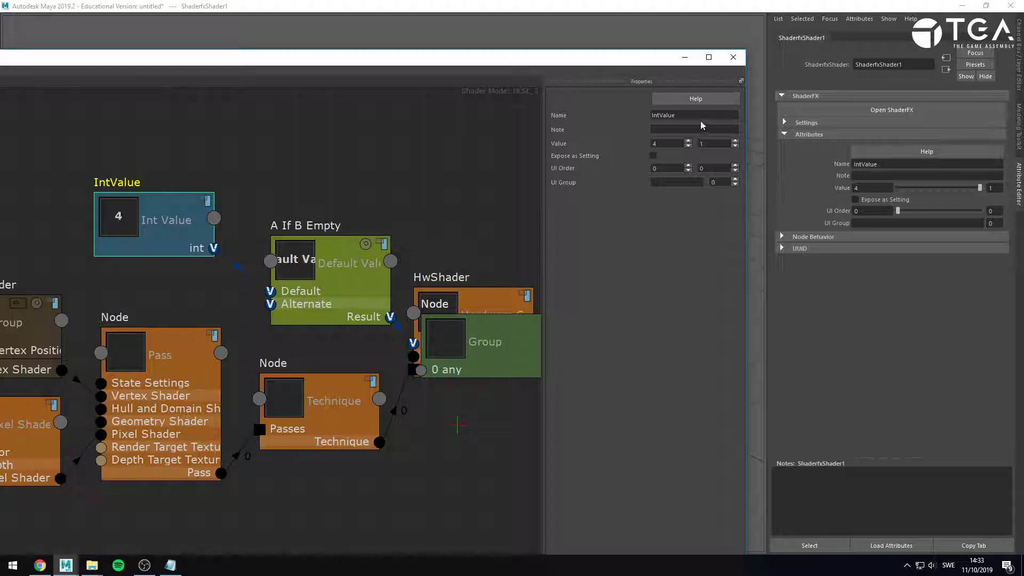
pyautogui.click(714, 143)
pyautogui.moveTo(400, 147); pyautogui.dragTo(415, 105)
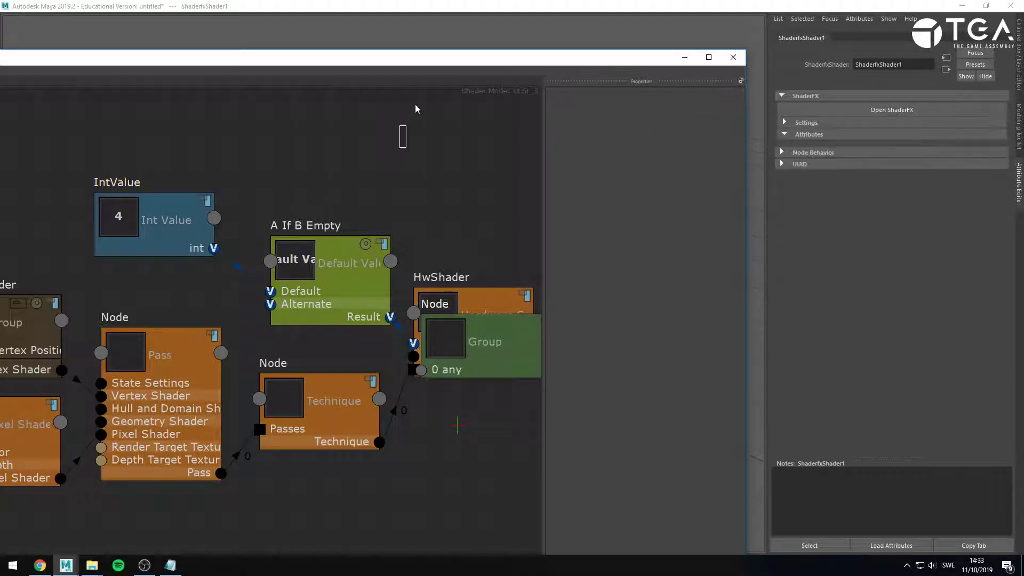
# Maximize the ShaderFX window and connect the group input node's open third socket to the Default Value node's Alternate input.
pyautogui.doubleClick(426, 63)
pyautogui.click(460, 167)
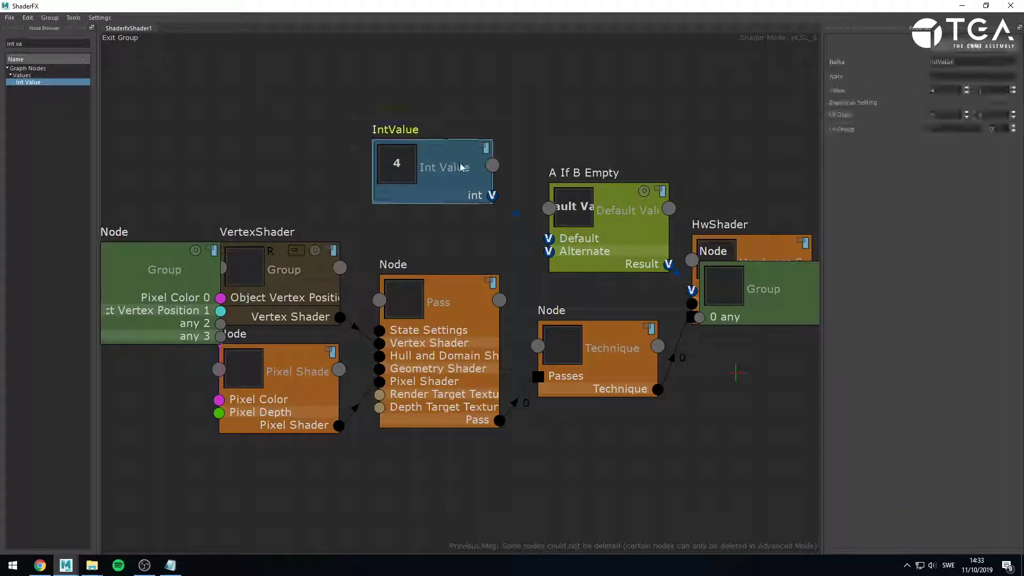
pyautogui.click(584, 160)
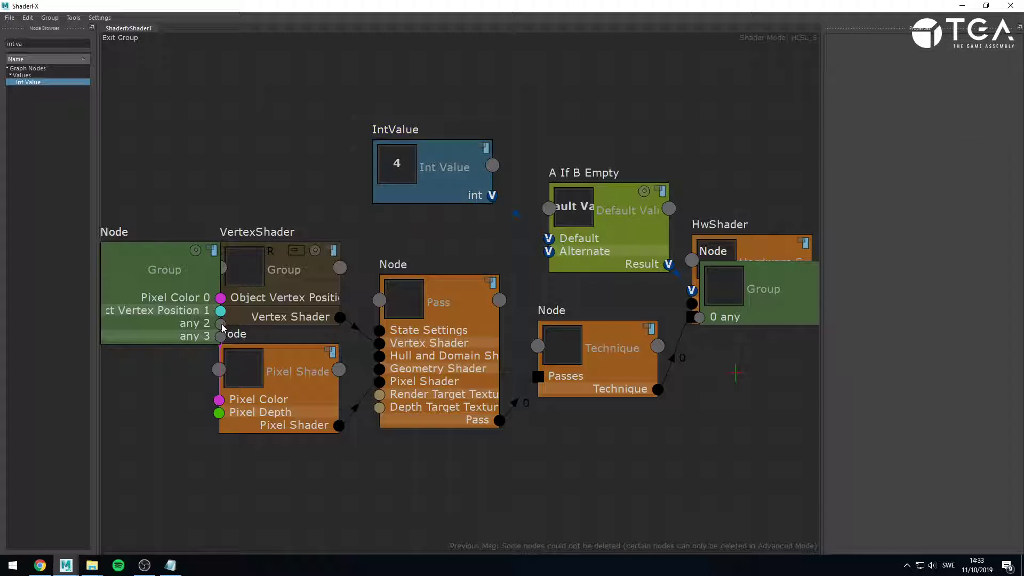
pyautogui.moveTo(220, 323); pyautogui.dragTo(549, 252)
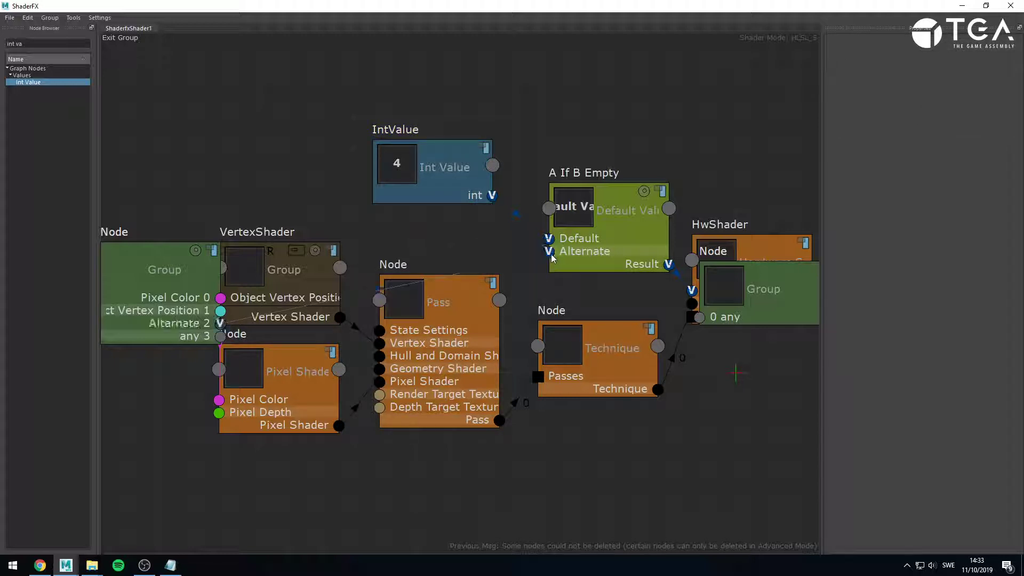
# Move the Int Value and Default Value nodes up, with the Int Value node slightly higher, clear of the pass and technique nodes.
pyautogui.keyDown('alt'); pyautogui.moveTo(534, 440); pyautogui.dragTo(555, 501, button='middle'); pyautogui.keyUp('alt')
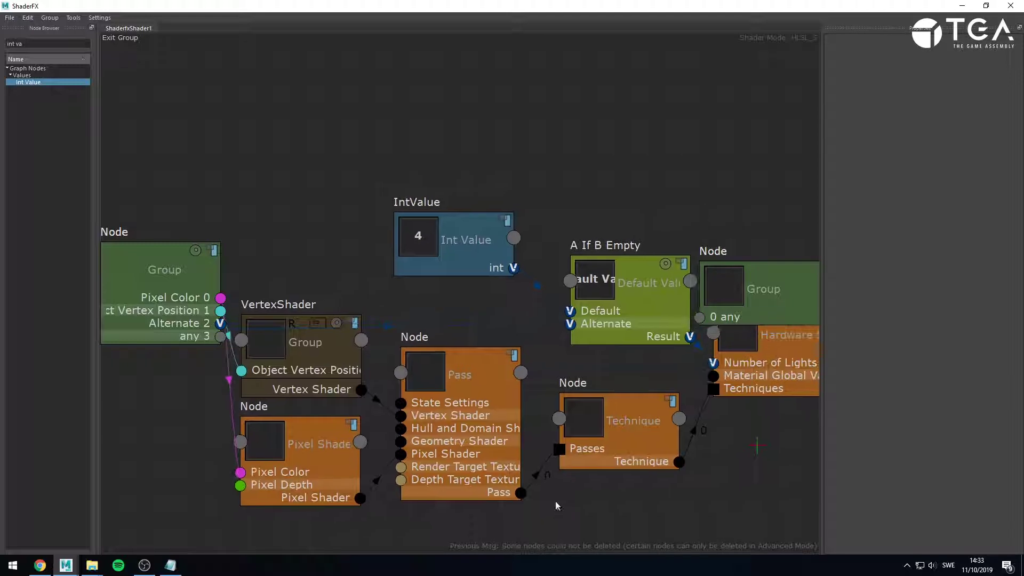
pyautogui.scroll(-1, 619, 257)
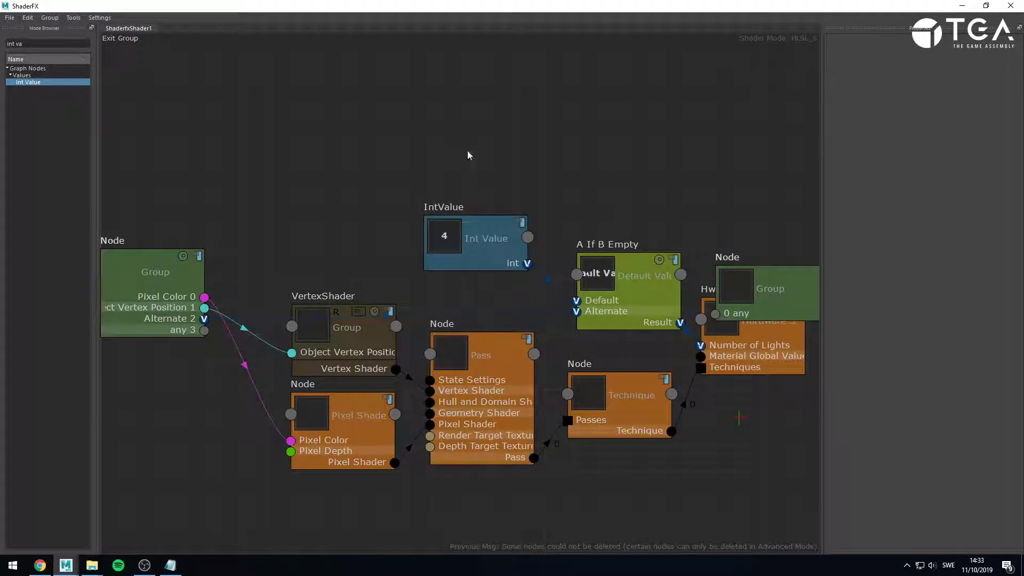
pyautogui.moveTo(469, 156); pyautogui.dragTo(610, 265)
pyautogui.click(629, 155)
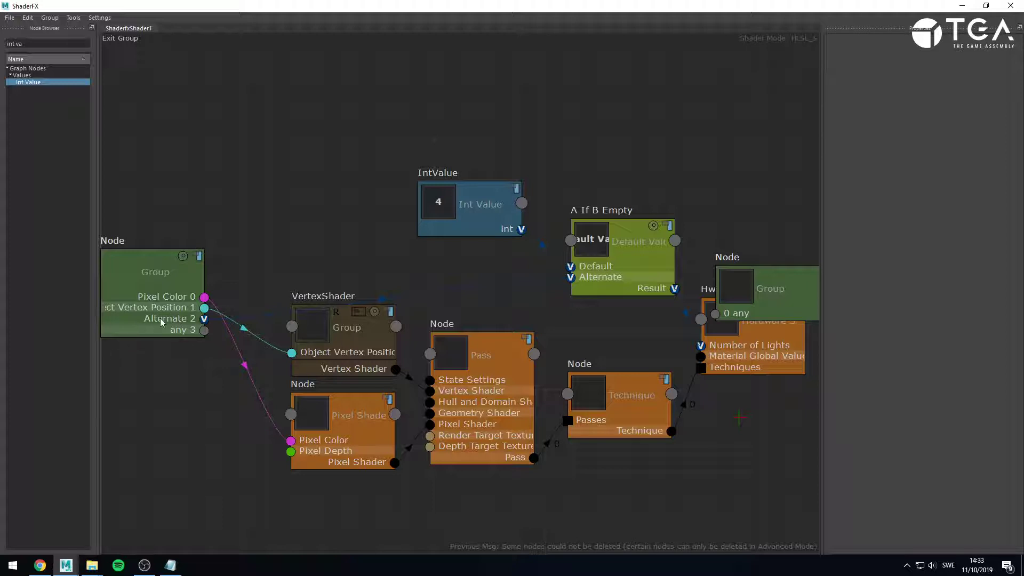
pyautogui.moveTo(474, 221); pyautogui.dragTo(473, 187)
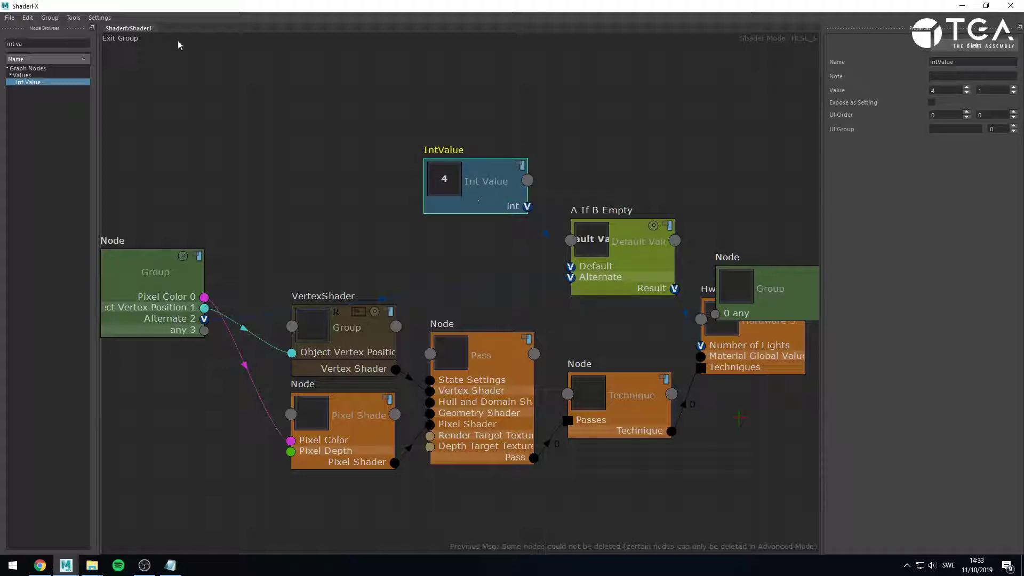
# Check the group's exposed inputs from outside, and re-enter the group to inspect the link feeding the Alternate input.
pyautogui.click(132, 40)
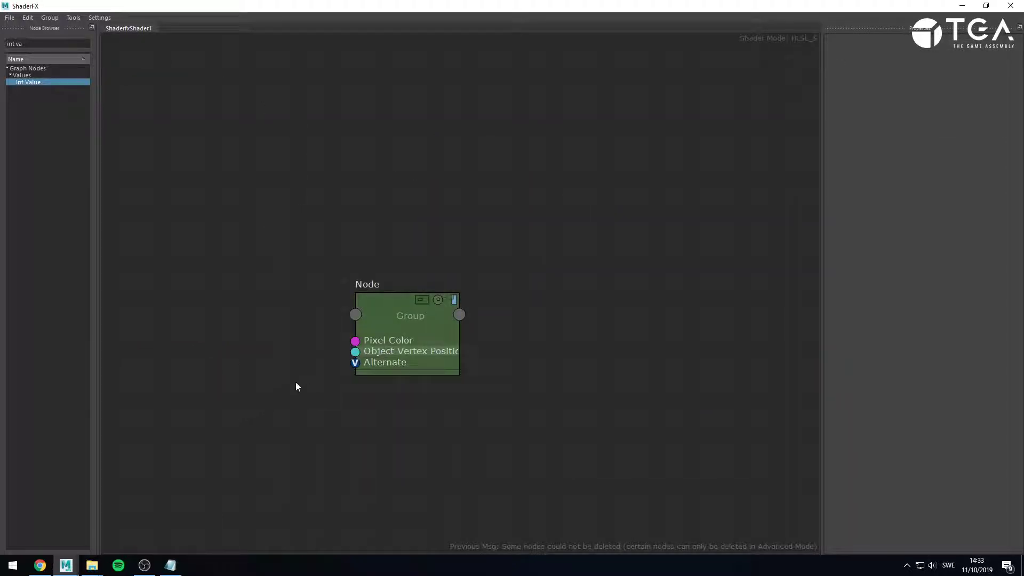
pyautogui.click(417, 299)
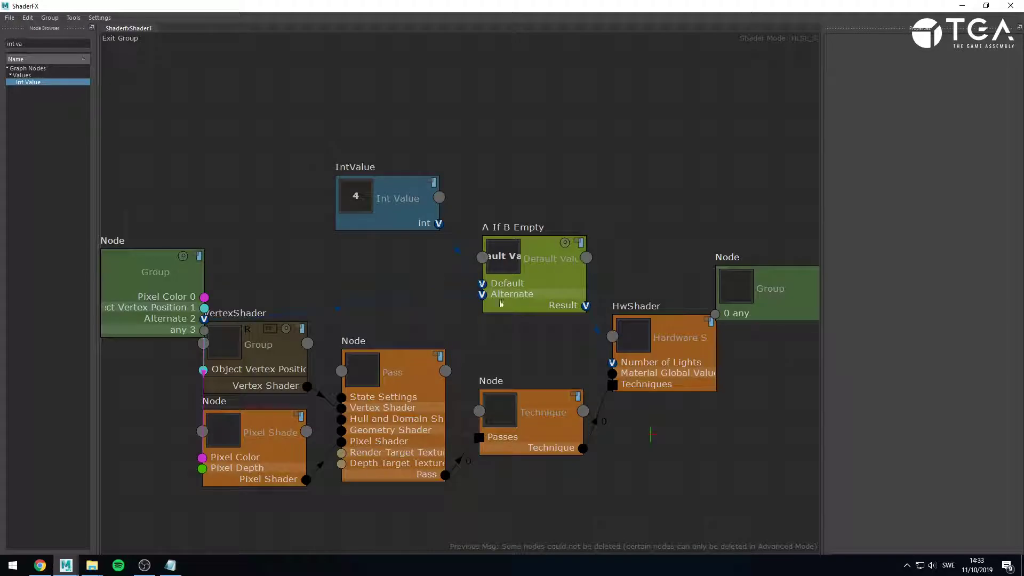
pyautogui.click(459, 295)
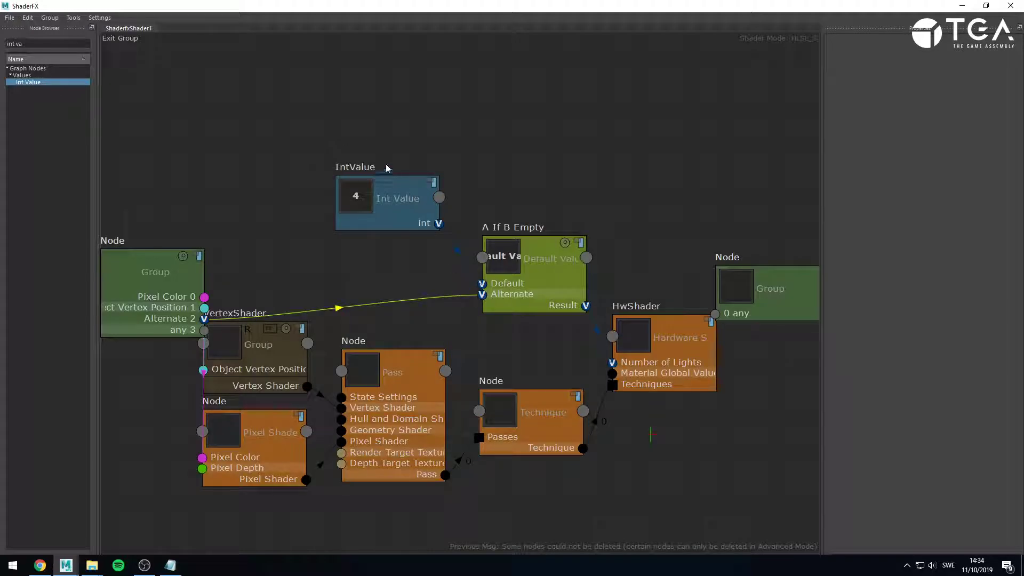
pyautogui.press('Delete')
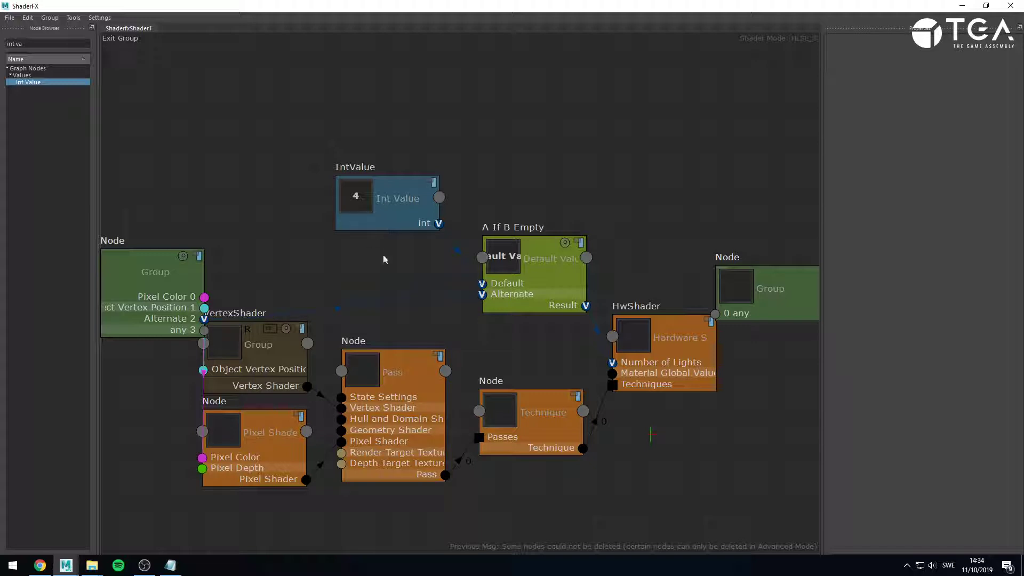
pyautogui.click(546, 267)
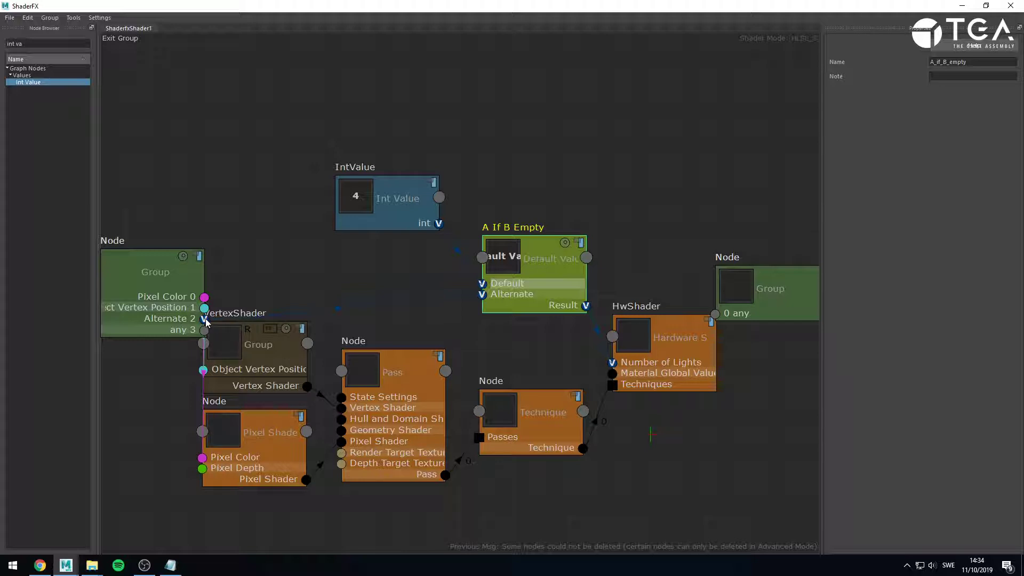
pyautogui.keyDown('alt'); pyautogui.moveTo(232, 212); pyautogui.dragTo(308, 280, button='middle'); pyautogui.keyUp('alt')
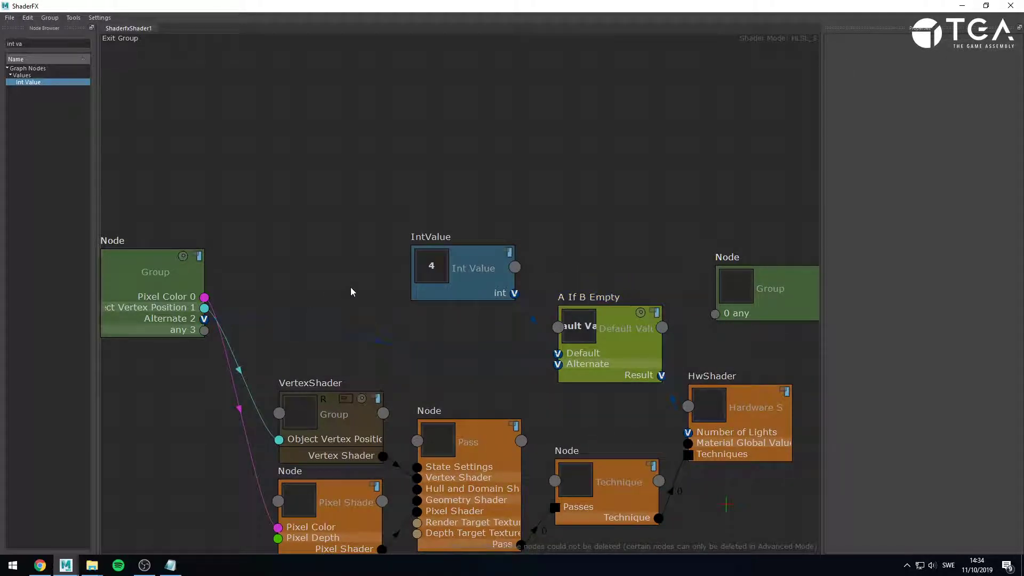
# Set the active socket label of the group input node's Alternate socket to "Number of Lights".
pyautogui.click(186, 319)
pyautogui.click(272, 300)
pyautogui.click(174, 319)
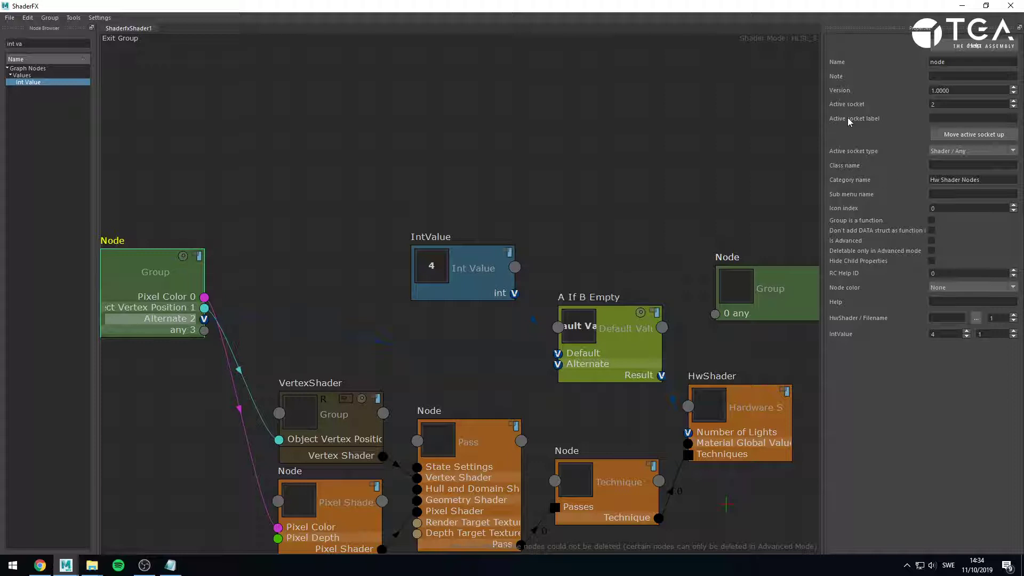
pyautogui.click(932, 118)
pyautogui.write('Number of Lights')
pyautogui.press('Return')
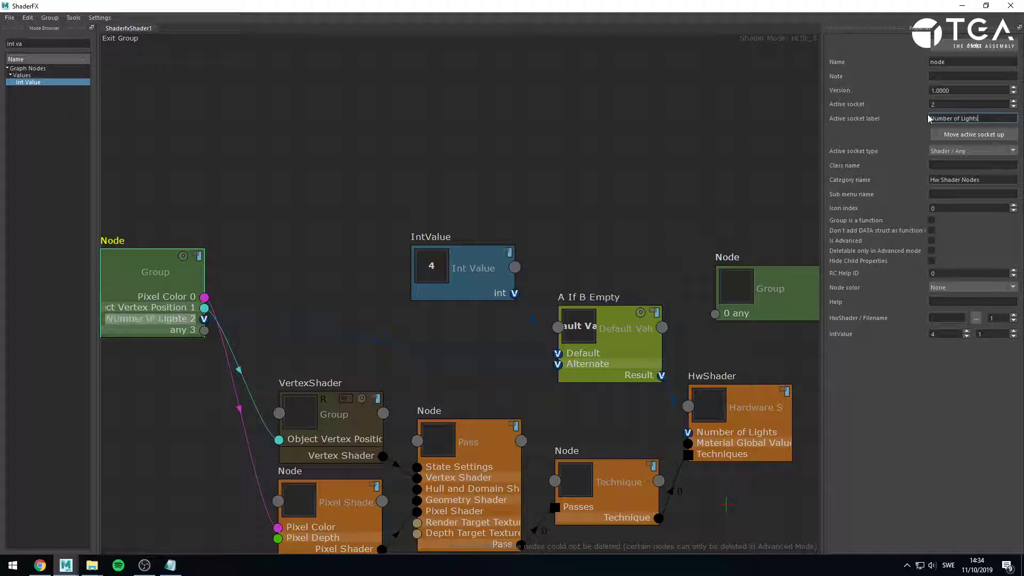
pyautogui.click(759, 224)
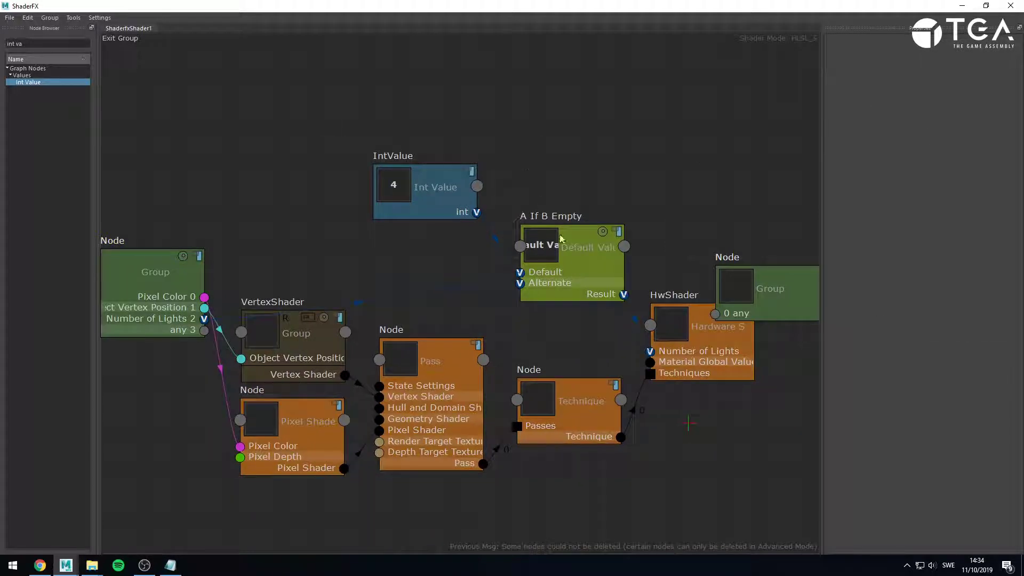
# Exit the group and select the group node to view its exposed inputs and properties.
pyautogui.click(123, 39)
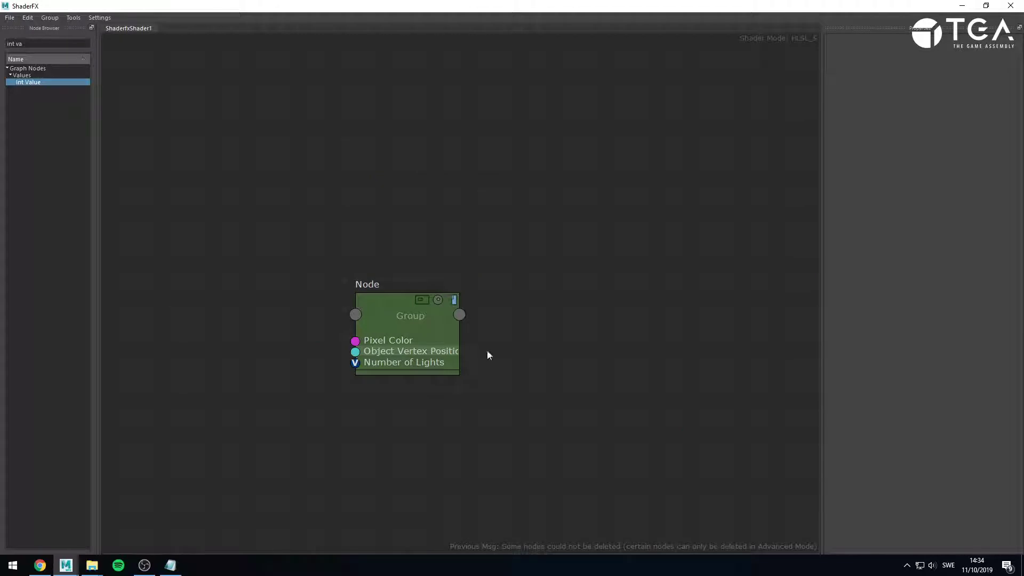
pyautogui.scroll(2, 335, 397)
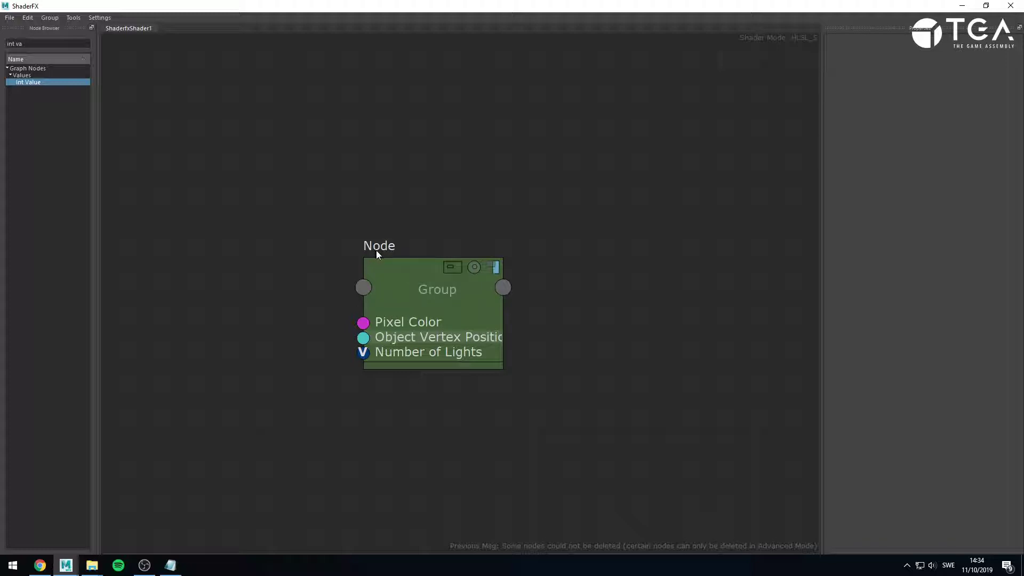
pyautogui.moveTo(389, 273); pyautogui.dragTo(389, 271)
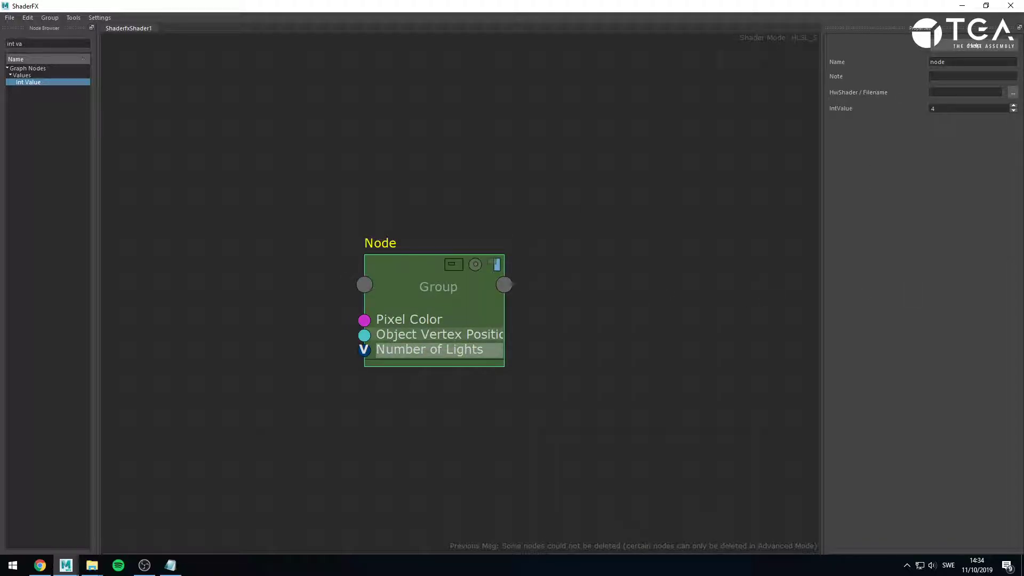
# Re-enter the group, name its input node "Base Shader", and exit the group.
pyautogui.click(454, 265)
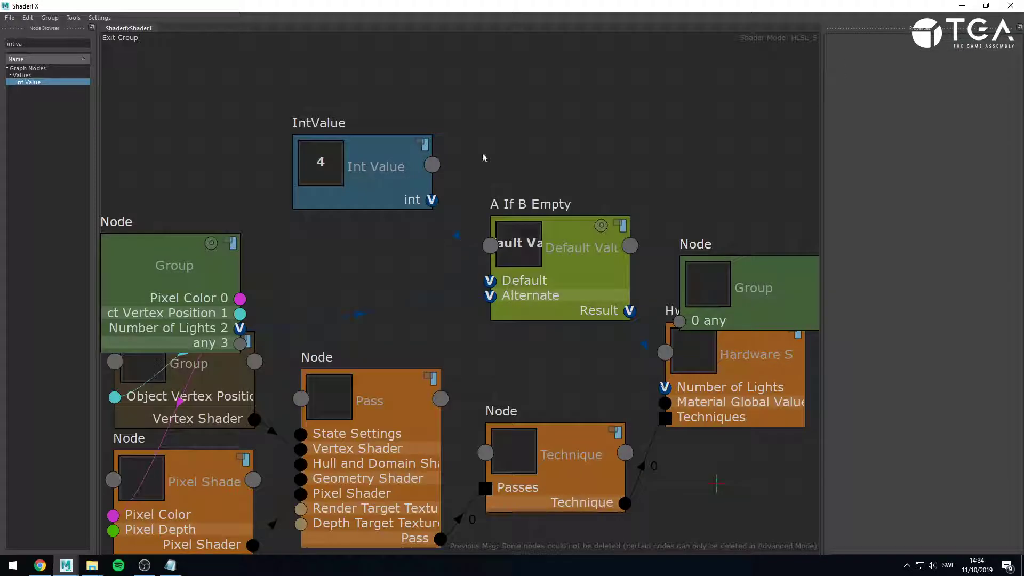
pyautogui.click(166, 260)
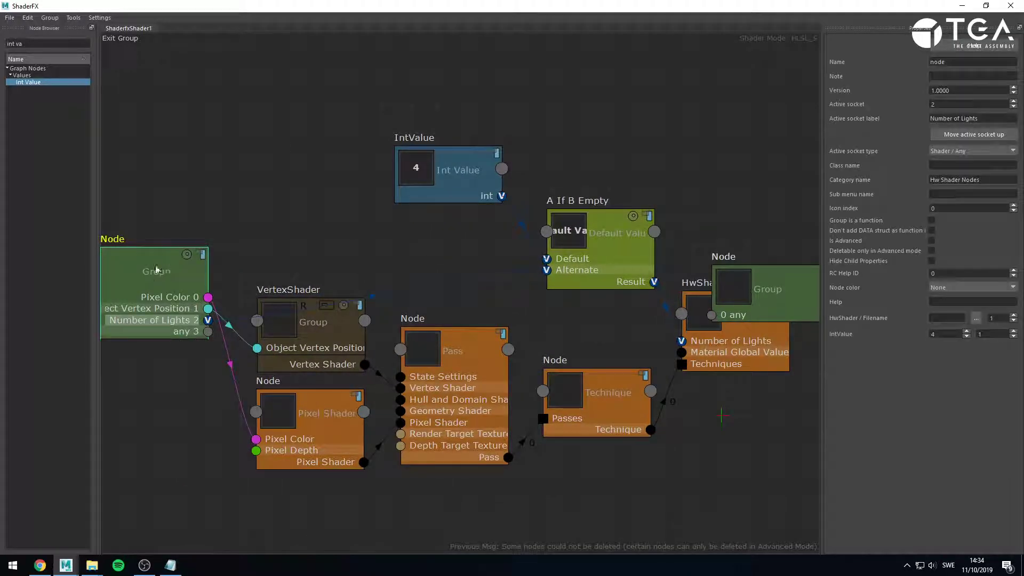
pyautogui.doubleClick(959, 62)
pyautogui.write('Base Shader')
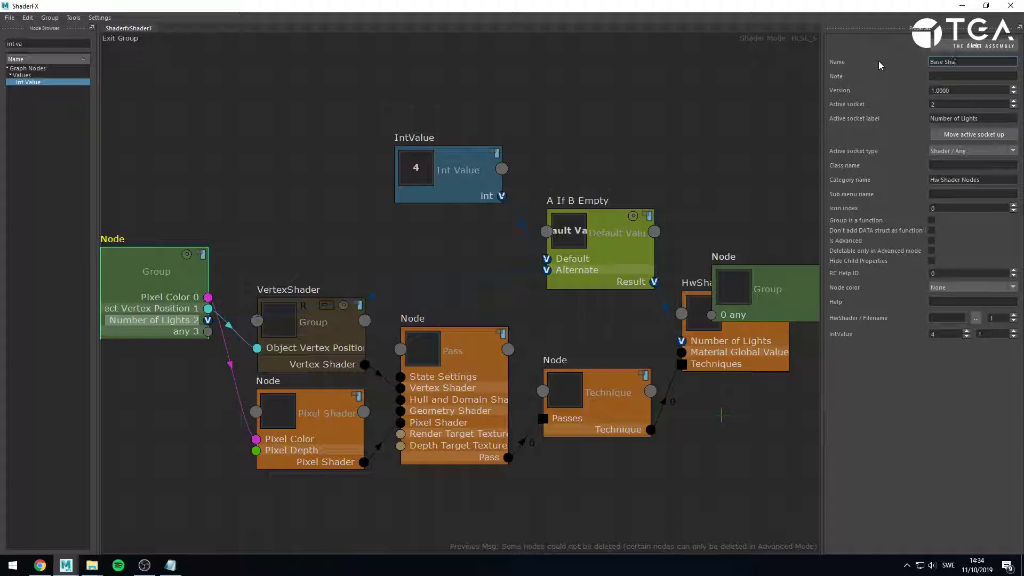
pyautogui.press('Return')
pyautogui.click(215, 62)
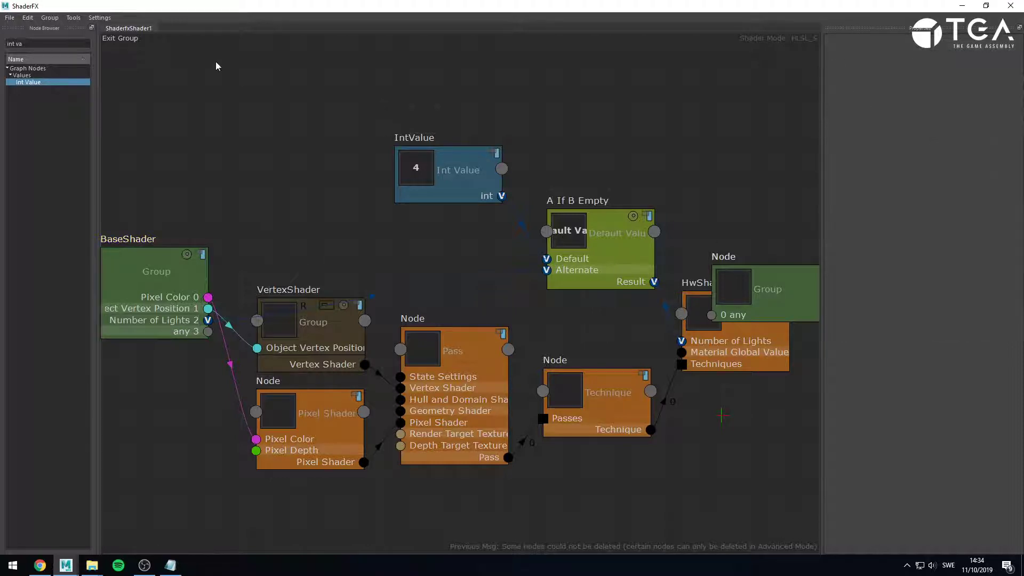
pyautogui.click(131, 38)
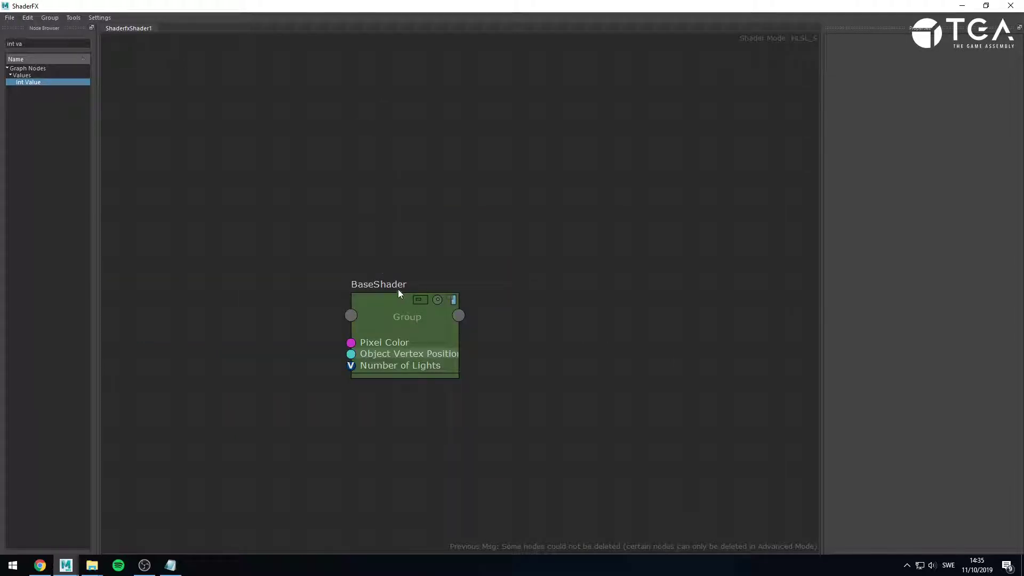
# Move the Color, Vector Construct and Int Value nodes together so they sit beside the BaseShader group.
pyautogui.scroll(-3, 471, 349)
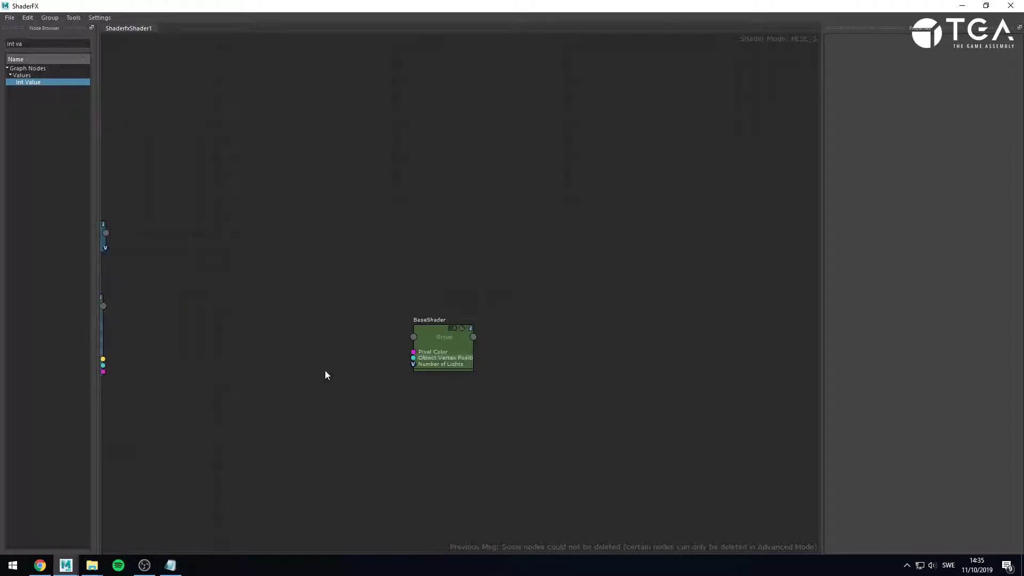
pyautogui.moveTo(325, 372); pyautogui.dragTo(526, 368, button='middle')
pyautogui.moveTo(201, 178); pyautogui.dragTo(293, 238)
pyautogui.moveTo(163, 201); pyautogui.dragTo(515, 384)
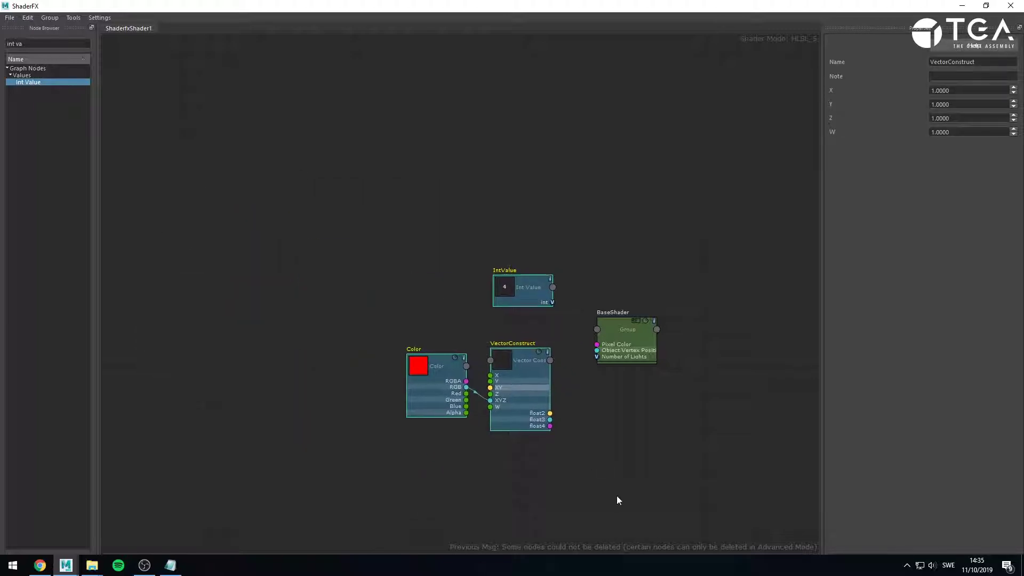
pyautogui.click(616, 495)
pyautogui.scroll(2, 648, 352)
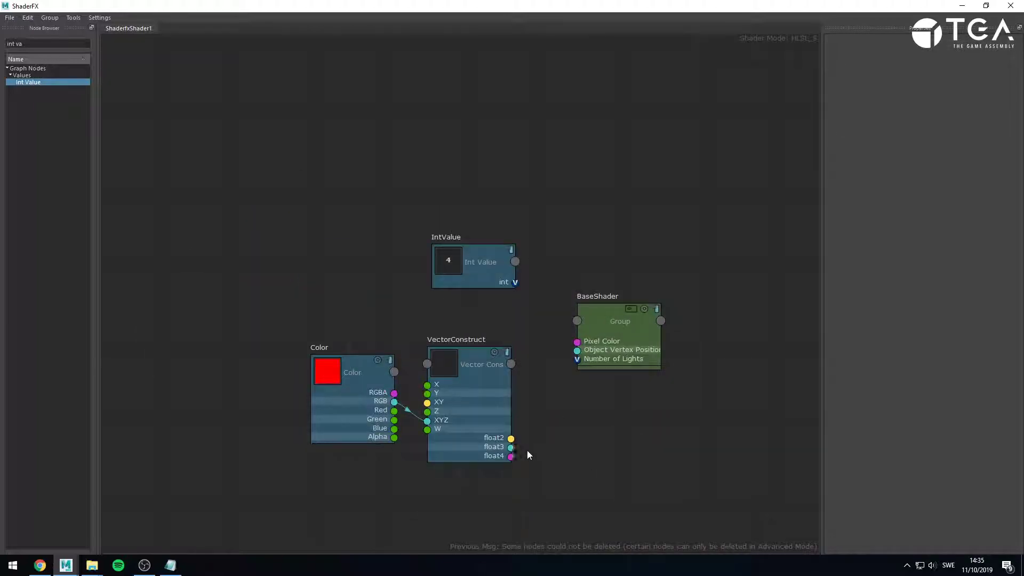
# Connect Vector Construct's float4 output to BaseShader's Pixel Color and the Int Value's output to Number of Lights.
pyautogui.moveTo(511, 447); pyautogui.dragTo(577, 342)
pyautogui.moveTo(578, 4)
pyautogui.mouseDown()
pyautogui.moveTo(544, 555)
pyautogui.moveTo(566, 450)
pyautogui.moveTo(592, 0)
pyautogui.mouseUp()
pyautogui.moveTo(514, 282); pyautogui.dragTo(577, 361)
# Delete the Int Value node outside the group and shift the Color and Vector Construct nodes up and further from BaseShader.
pyautogui.click(497, 264)
pyautogui.press('Delete')
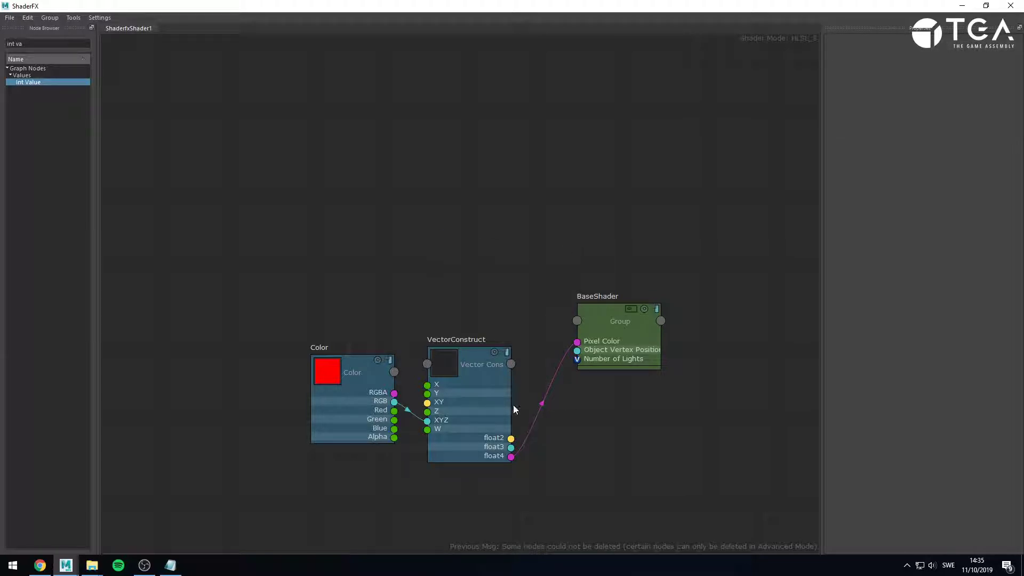
pyautogui.moveTo(310, 320); pyautogui.dragTo(465, 408)
pyautogui.moveTo(458, 386); pyautogui.dragTo(421, 299)
pyautogui.click(567, 480)
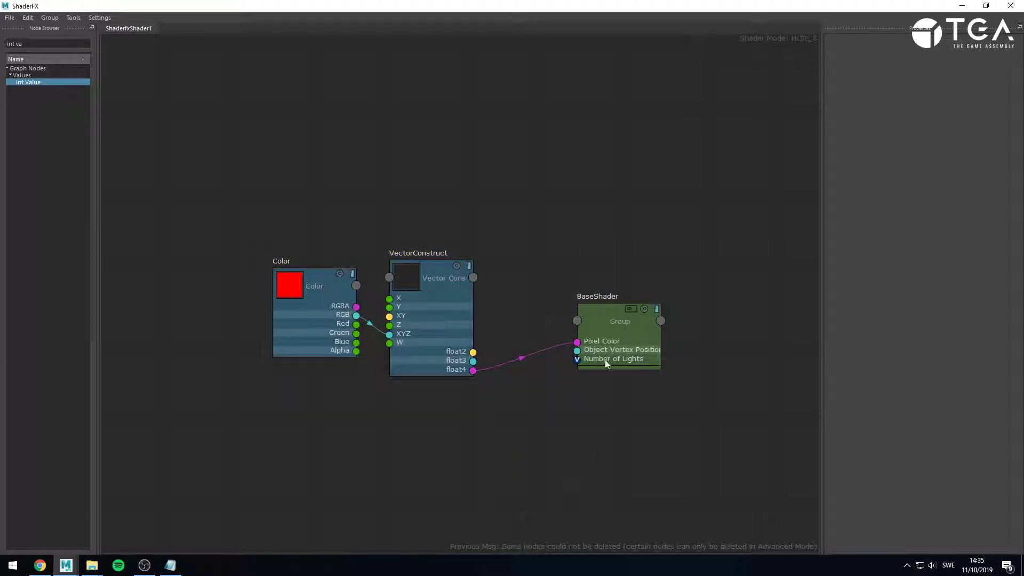
# Clear the node search and browse the full list of node categories.
pyautogui.scroll(2, 604, 360)
pyautogui.moveTo(34, 43); pyautogui.dragTo(5, 43)
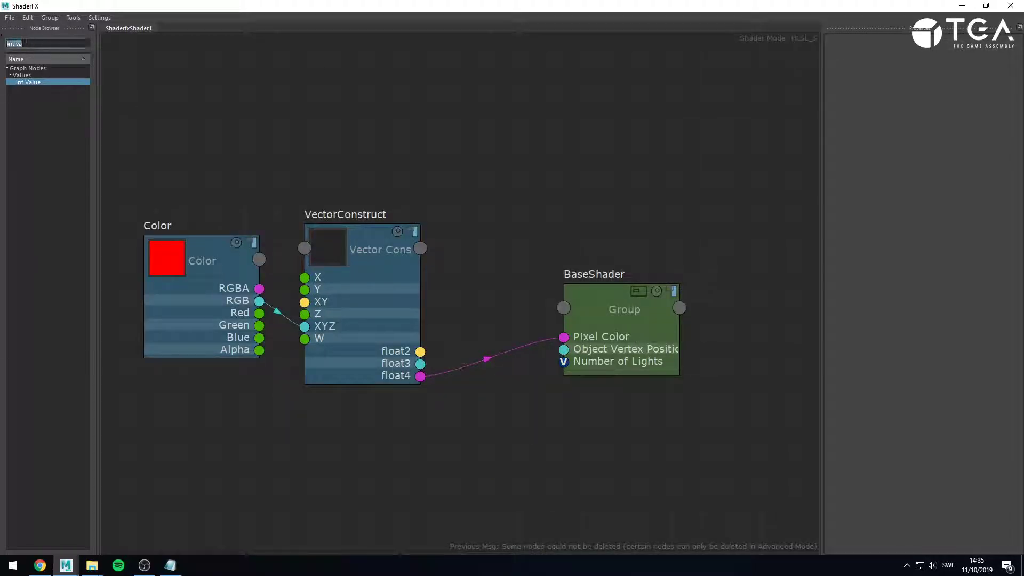
pyautogui.press('BackSpace')
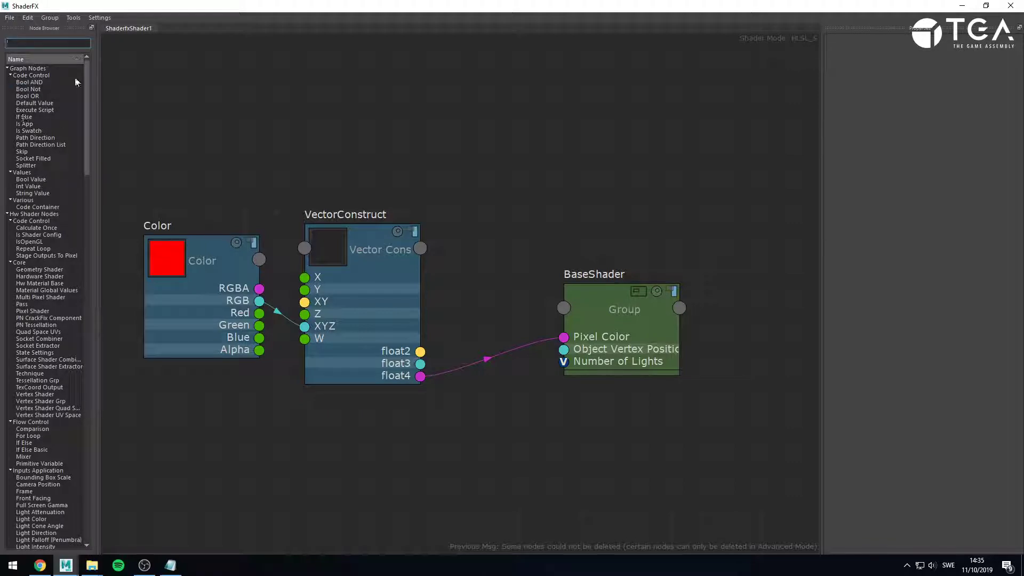
pyautogui.moveTo(86, 77); pyautogui.dragTo(496, 310)
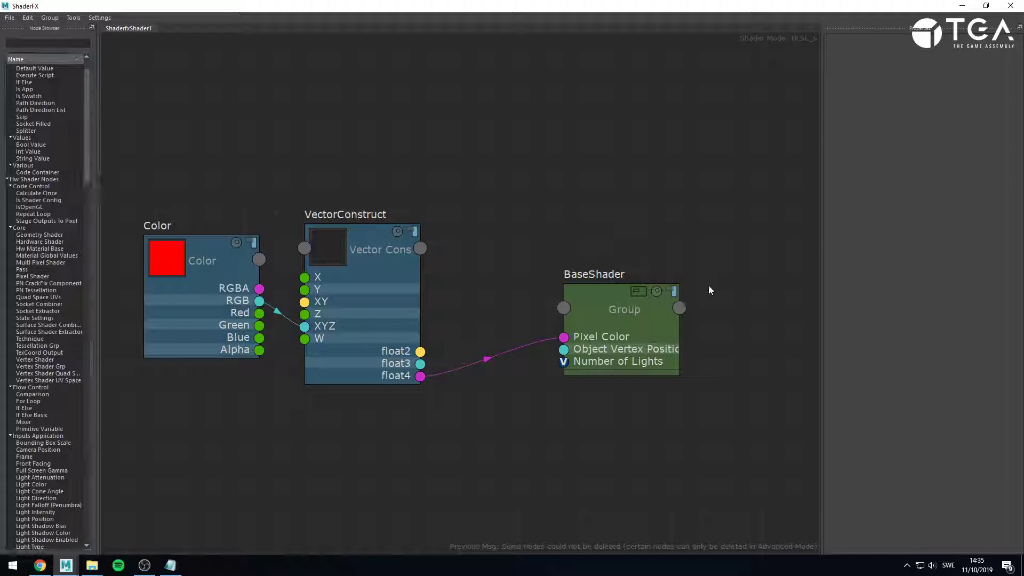
# Try to save the BaseShader group to disk from outside the group.
pyautogui.moveTo(759, 382); pyautogui.dragTo(565, 280, button='middle')
pyautogui.click(444, 203)
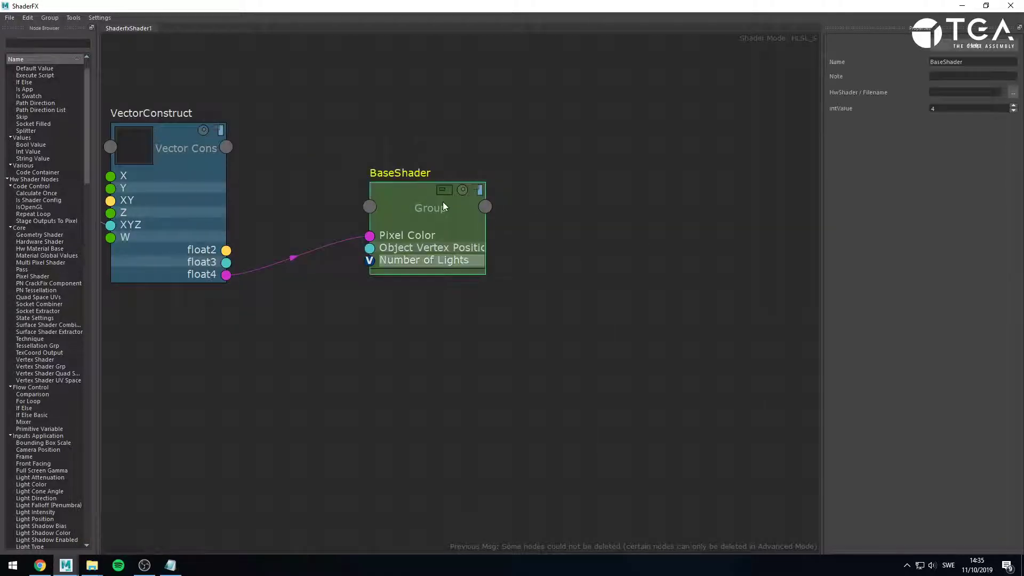
pyautogui.click(60, 21)
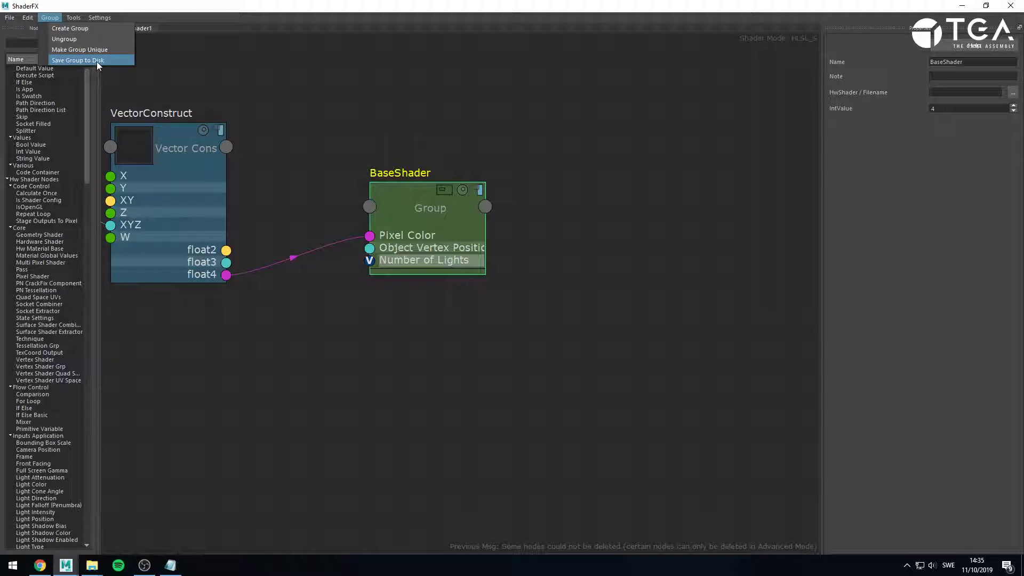
pyautogui.click(97, 62)
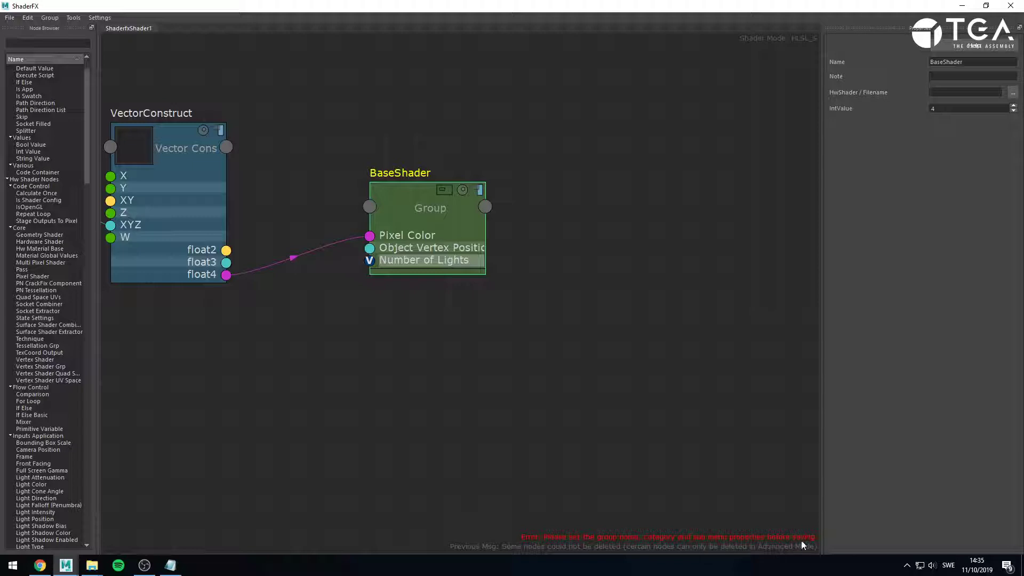
# Enter the BaseShader group, select its input node, and try to save the group to disk from there.
pyautogui.click(501, 303)
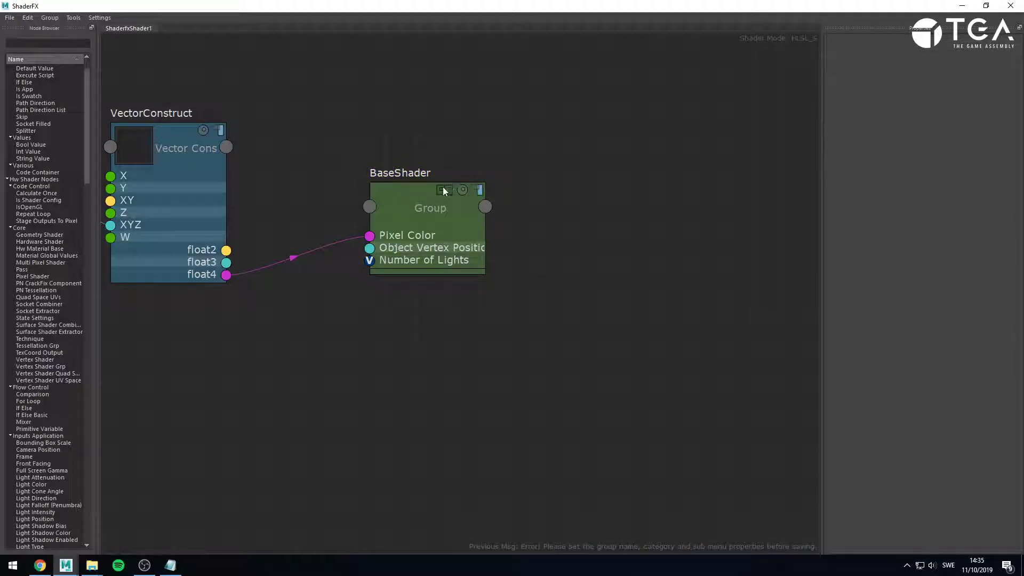
pyautogui.click(443, 191)
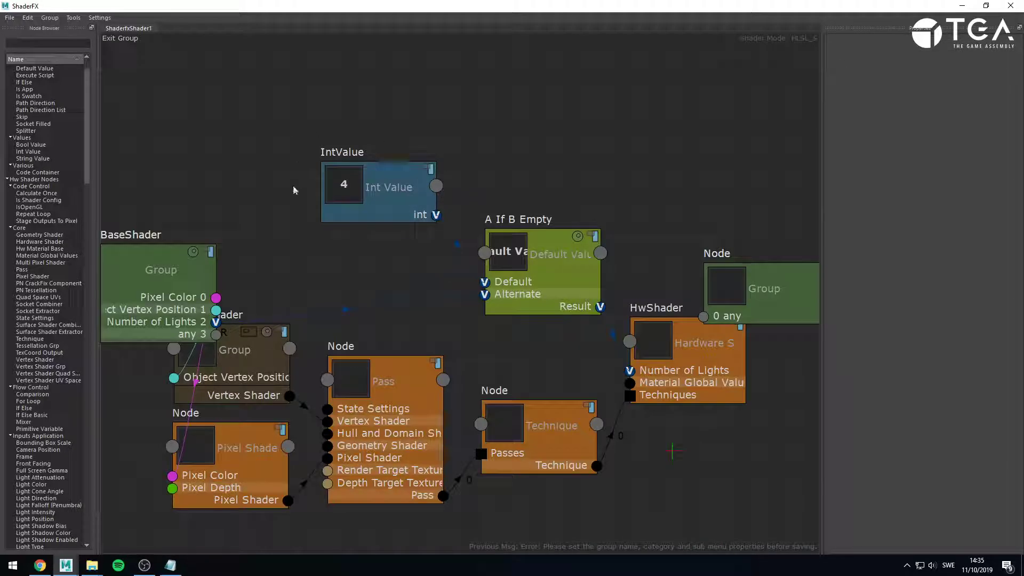
pyautogui.click(123, 253)
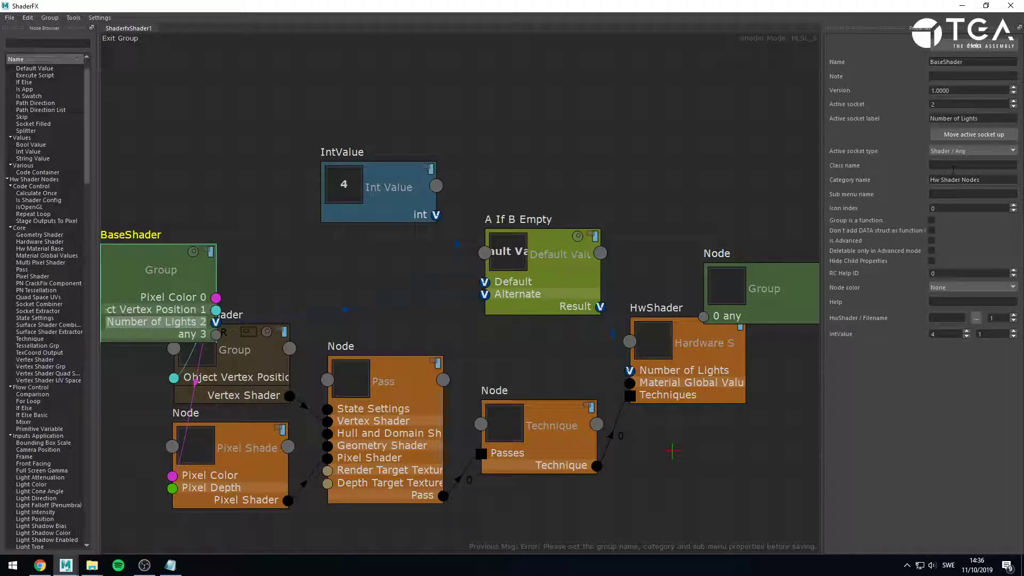
pyautogui.click(49, 18)
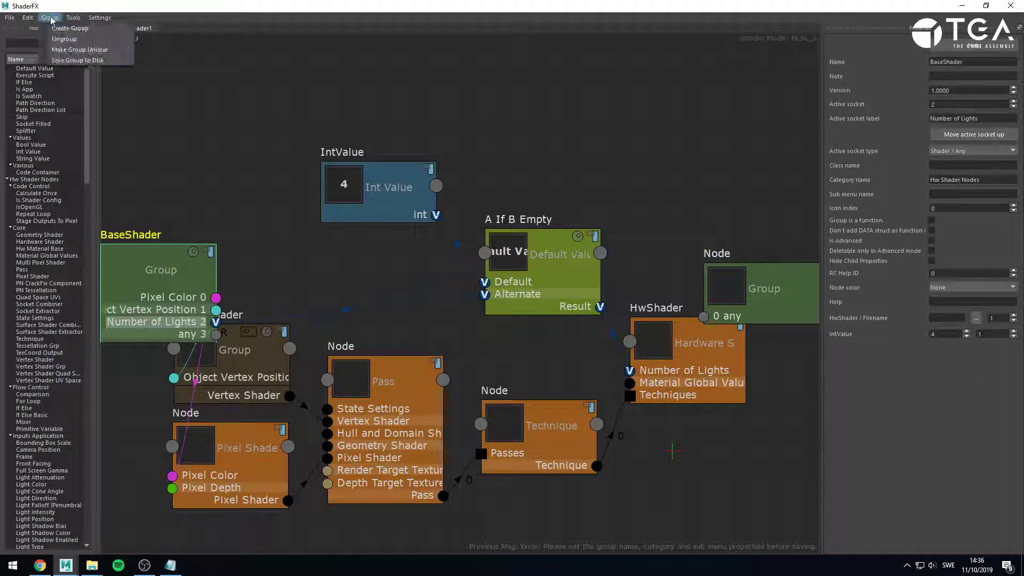
pyautogui.click(77, 61)
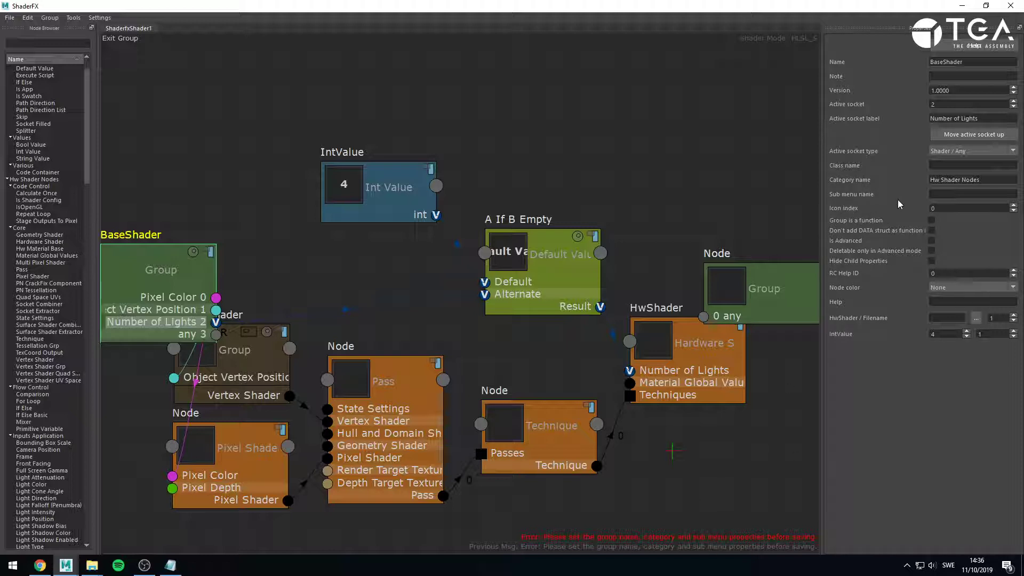
# Set the group's class name to "Base Shader" and its category name to the author's first name.
pyautogui.click(947, 165)
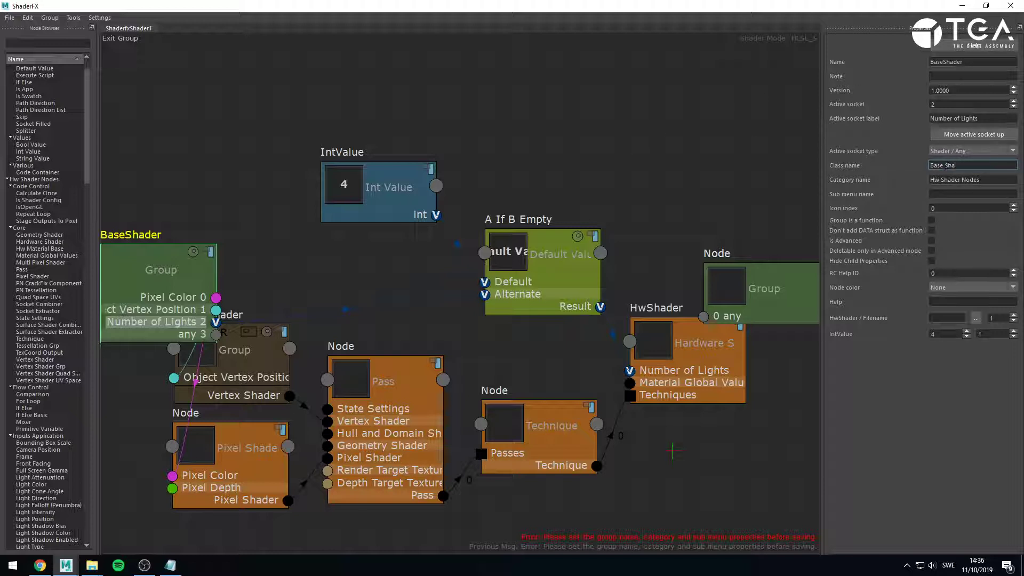
pyautogui.write('der')
pyautogui.press('Tab')
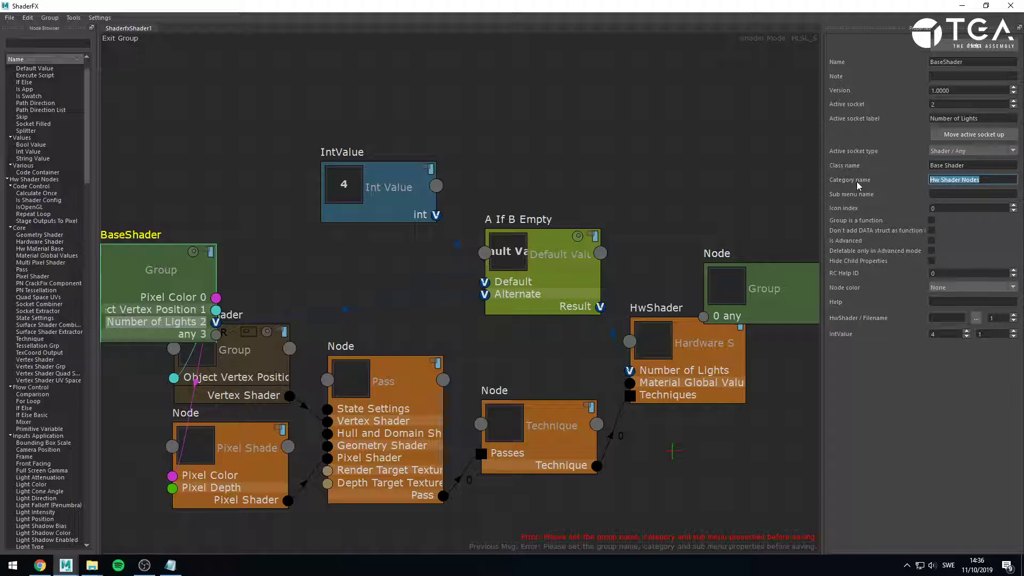
pyautogui.write('Kostas')
# Check how the existing node categories are organised and set the group's sub menu name to "Core".
pyautogui.click(8, 179)
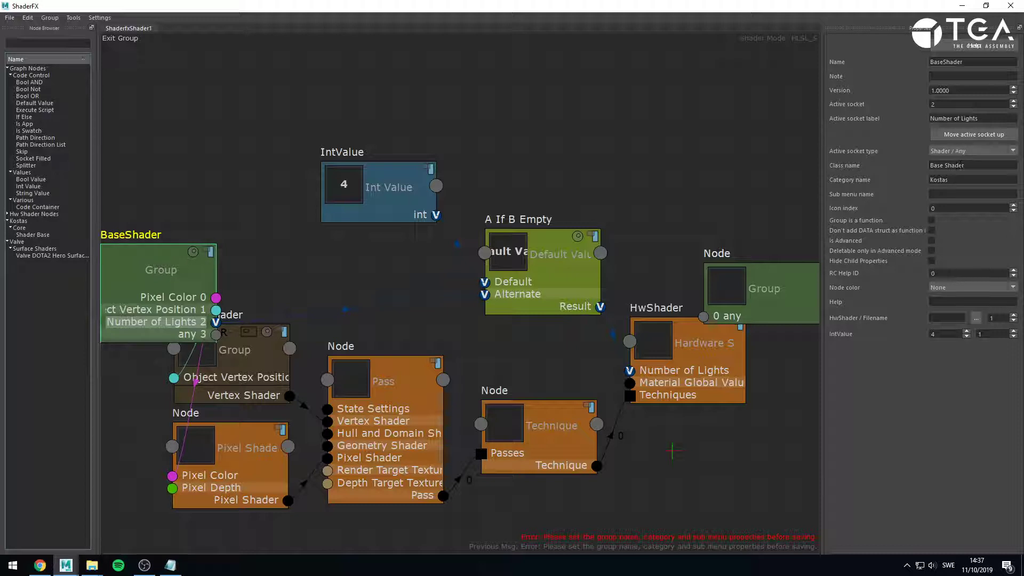
pyautogui.click(8, 214)
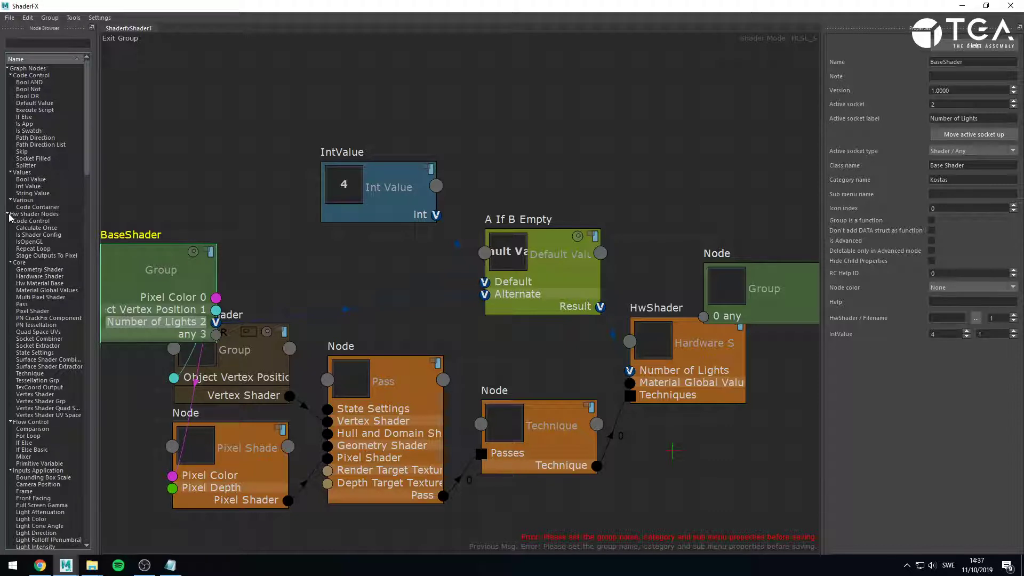
pyautogui.click(966, 180)
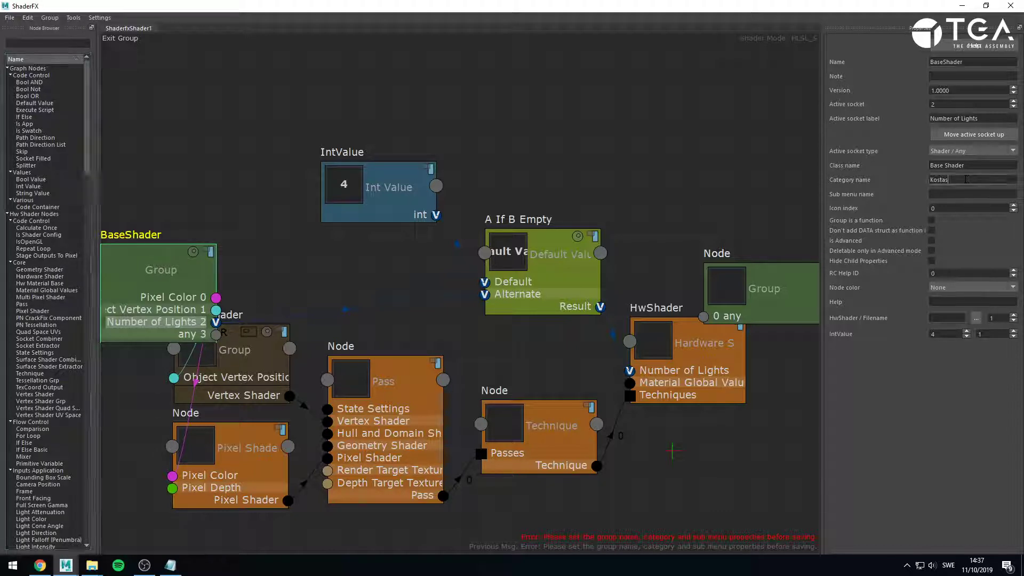
pyautogui.click(951, 193)
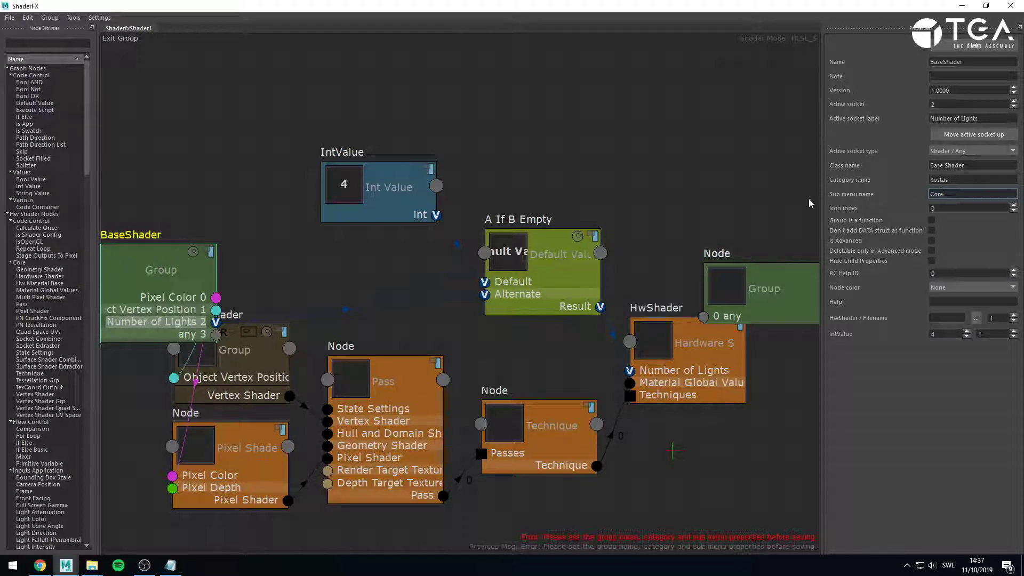
pyautogui.click(302, 167)
pyautogui.click(113, 39)
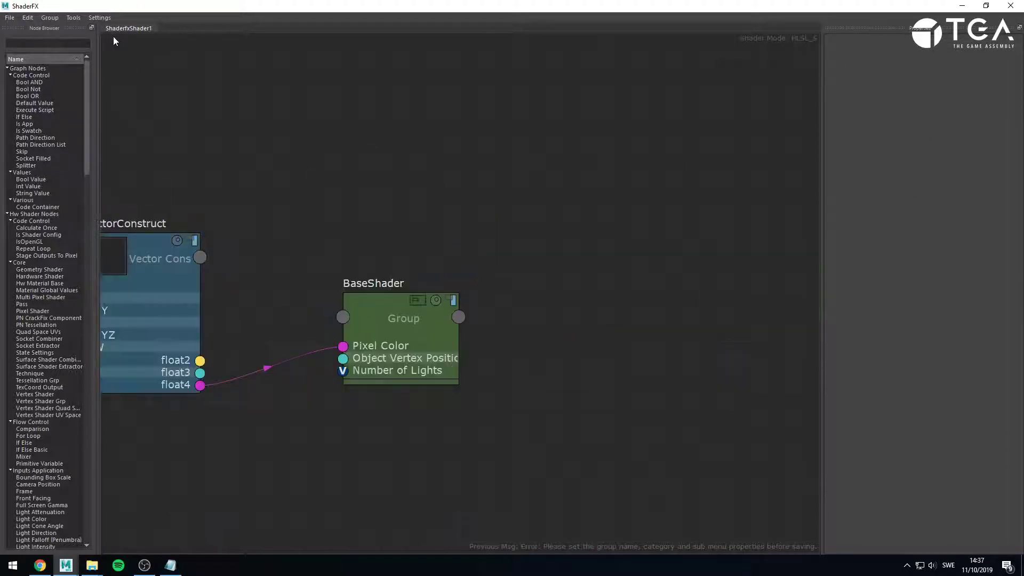
pyautogui.click(406, 283)
pyautogui.click(50, 17)
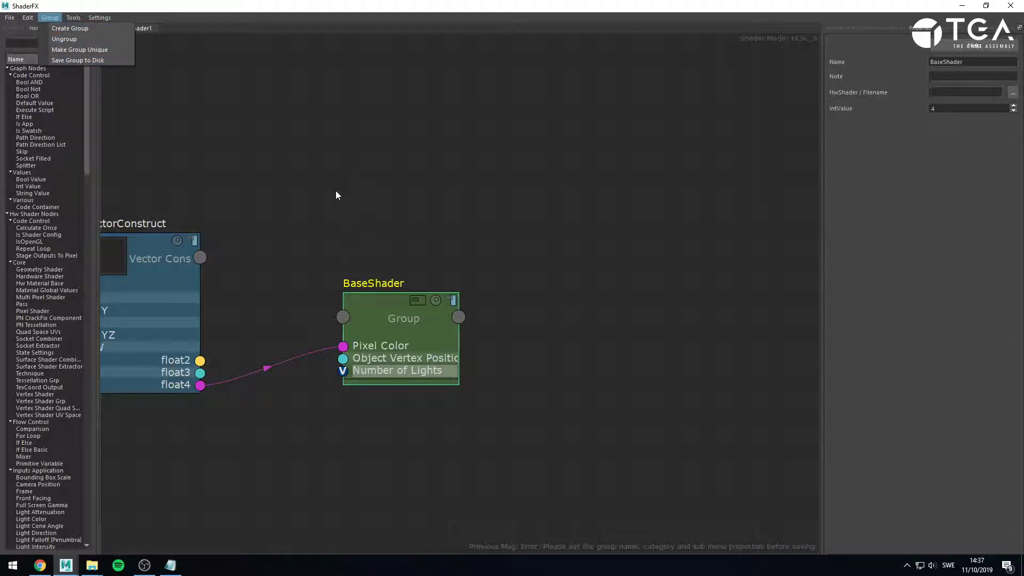
pyautogui.click(341, 207)
pyautogui.click(380, 319)
pyautogui.click(50, 18)
pyautogui.click(112, 74)
pyautogui.click(413, 303)
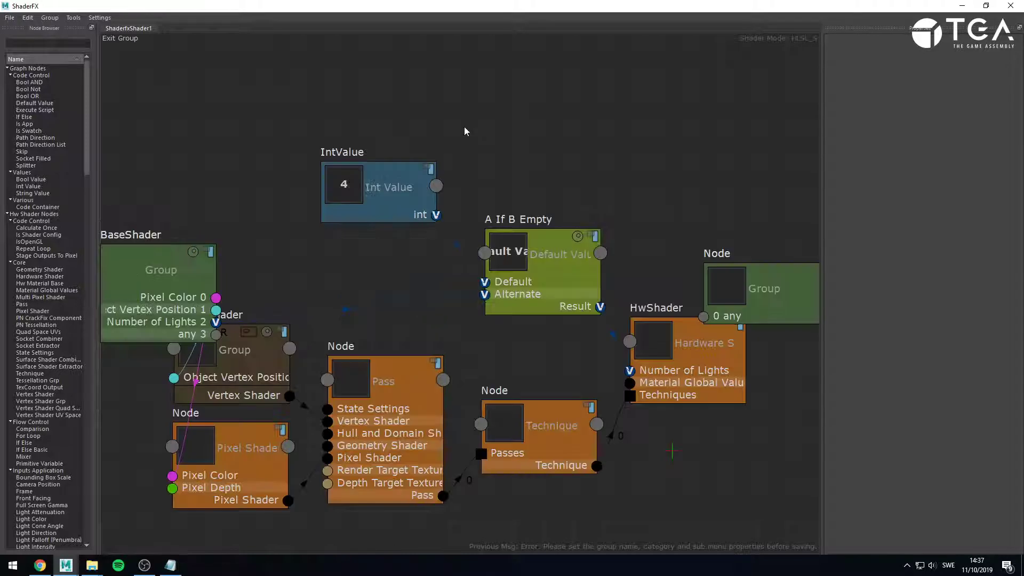
# Select the BaseShader input node inside the group and save the group to disk.
pyautogui.click(141, 264)
pyautogui.moveTo(313, 250); pyautogui.dragTo(425, 254, button='middle')
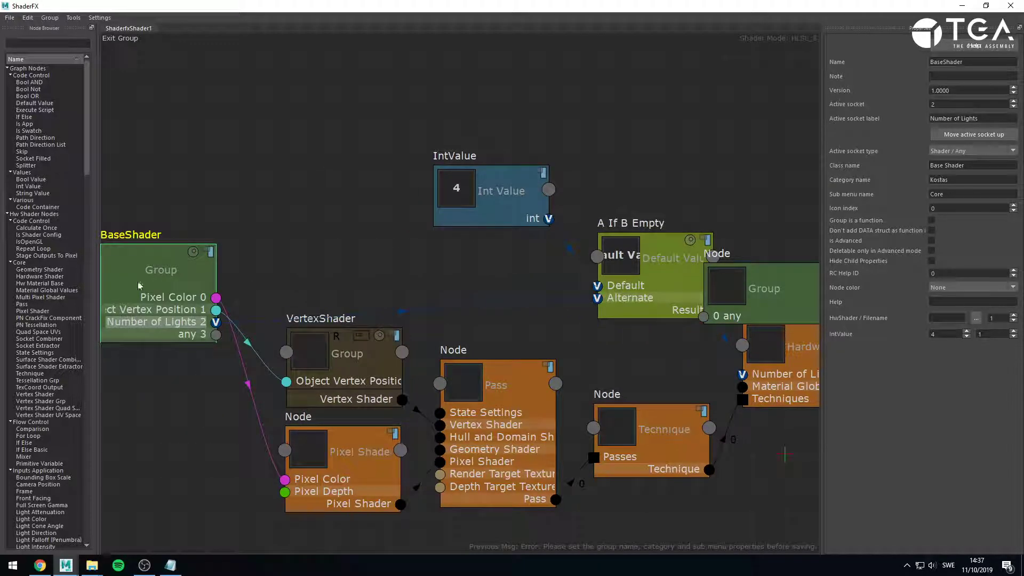
pyautogui.click(49, 18)
pyautogui.click(89, 61)
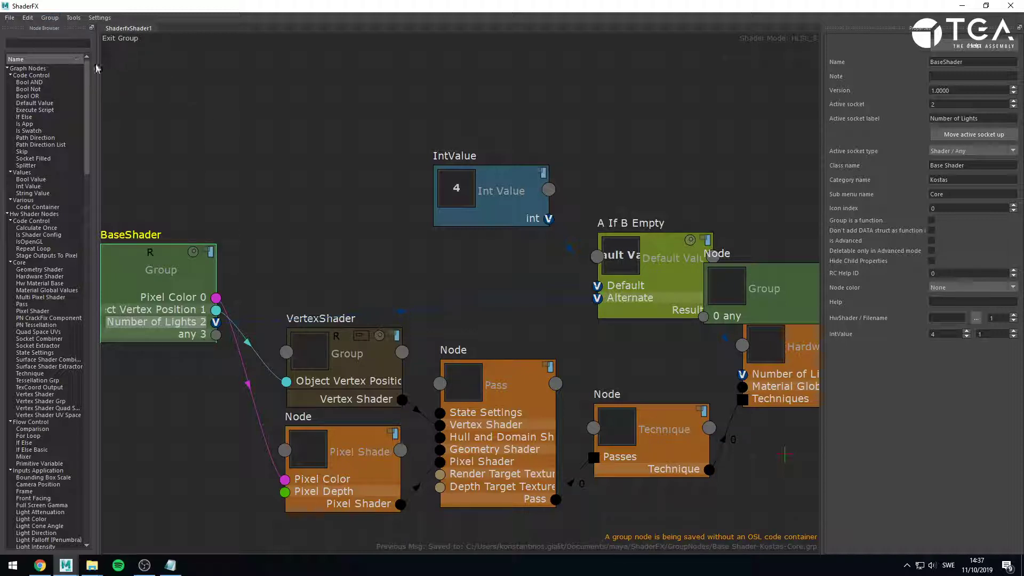
# Add two copies of the saved Base Shader node from the custom category's Core submenu above the existing nodes.
pyautogui.moveTo(87, 78); pyautogui.dragTo(96, 442)
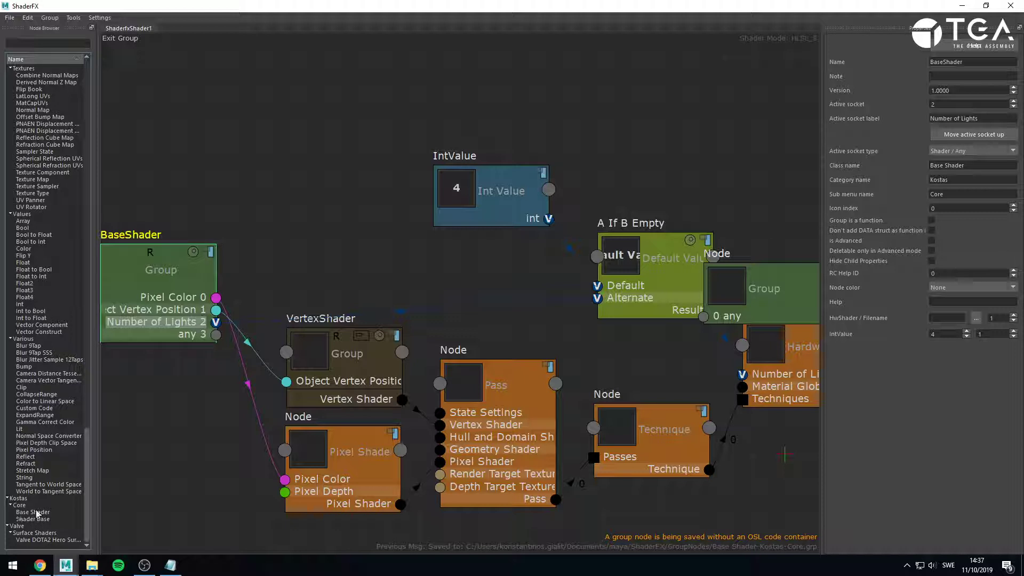
pyautogui.moveTo(18, 513); pyautogui.dragTo(384, 133)
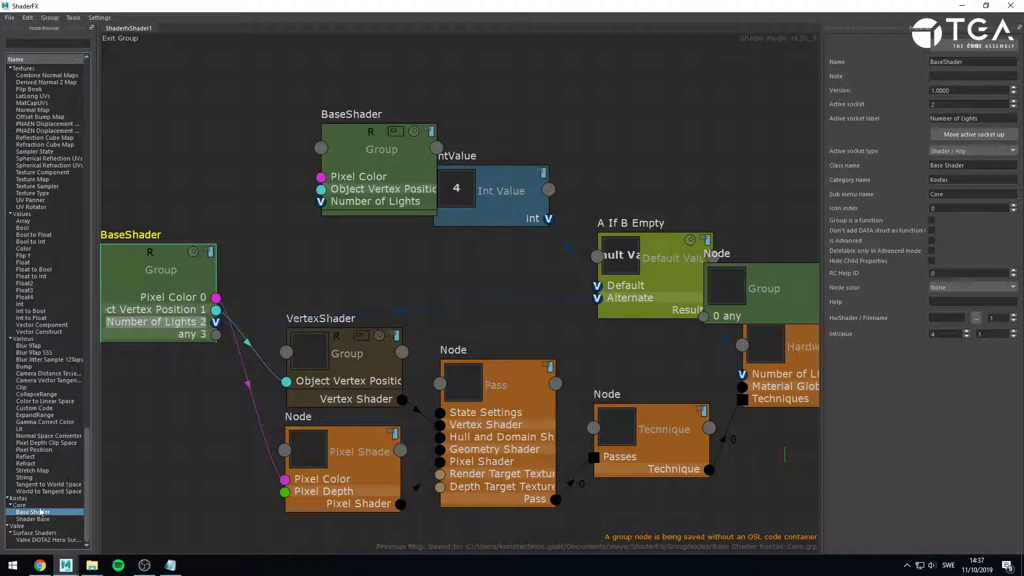
pyautogui.moveTo(37, 513); pyautogui.dragTo(207, 81)
pyautogui.click(258, 152)
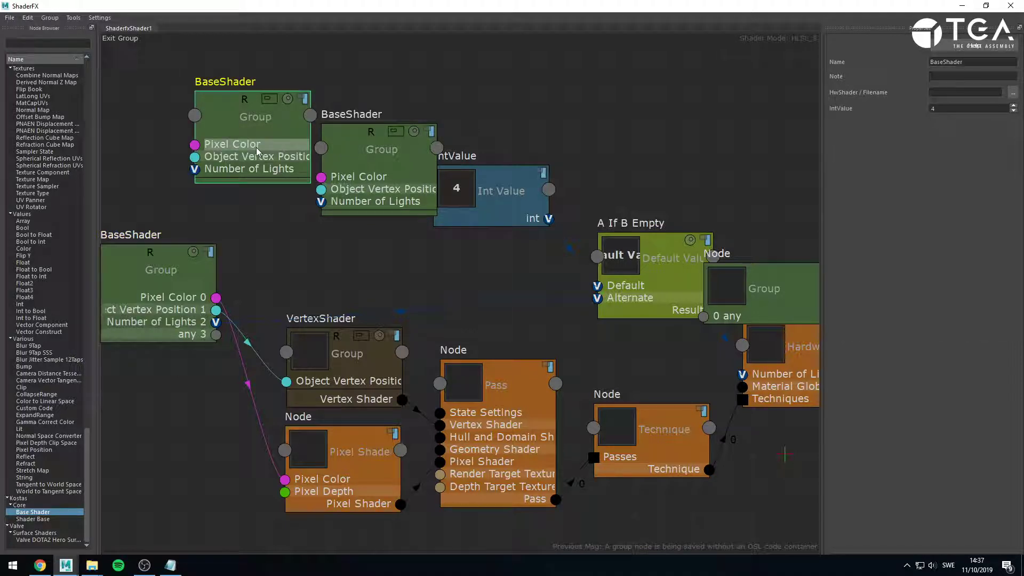
# Delete the two test copies of the Base Shader node placed above the existing nodes.
pyautogui.press('Delete')
pyautogui.click(376, 173)
pyautogui.click(270, 114)
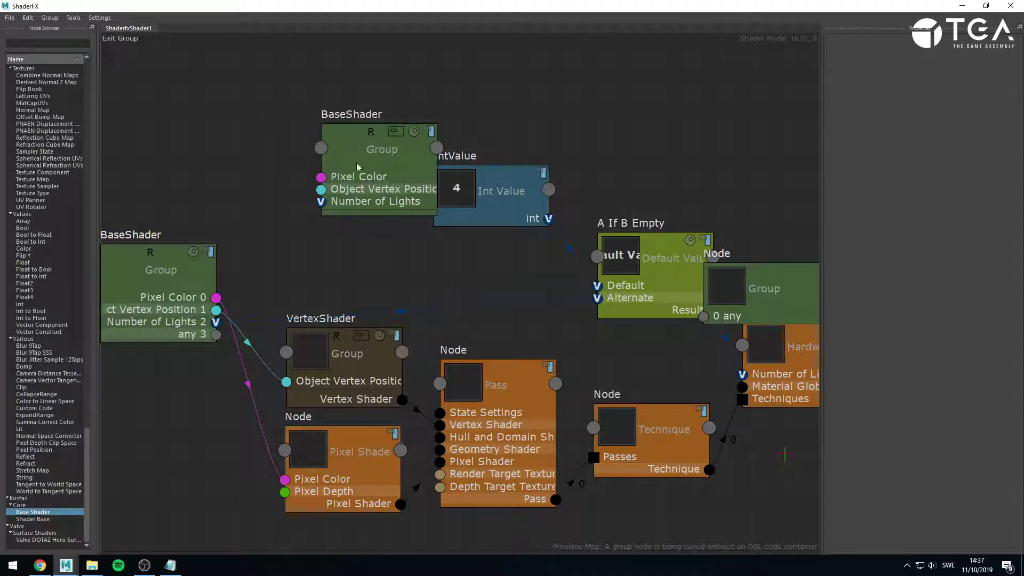
pyautogui.click(356, 164)
pyautogui.press('Delete')
# Select the BaseShader input node inside the group and save the group to disk again.
pyautogui.click(177, 261)
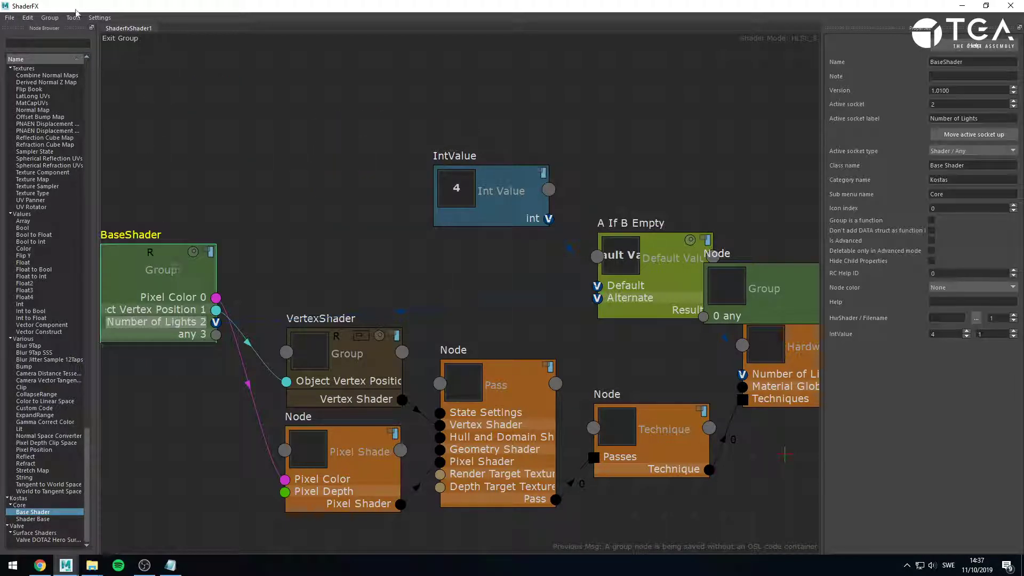
pyautogui.click(46, 18)
pyautogui.click(80, 59)
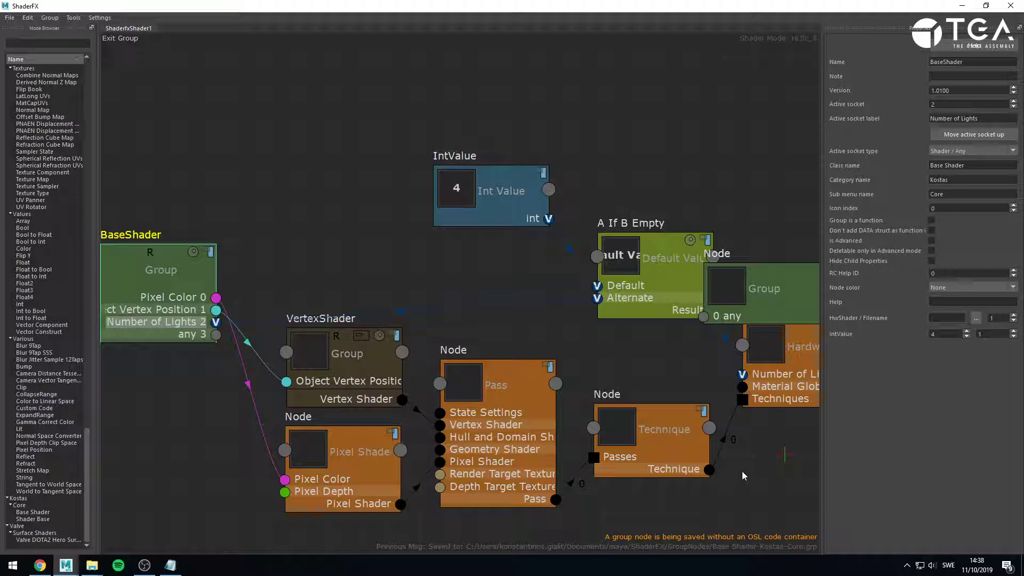
# Search the node browser for an "OSL" node, and clear the search text.
pyautogui.moveTo(747, 488); pyautogui.dragTo(619, 385, button='middle')
pyautogui.scroll(-3, 717, 438)
pyautogui.click(680, 422)
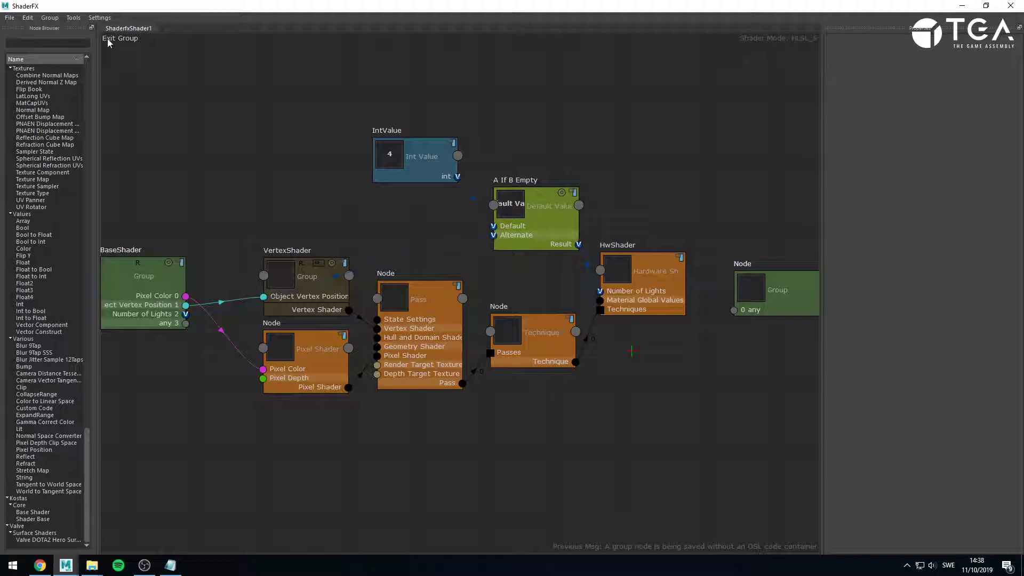
pyautogui.click(41, 43)
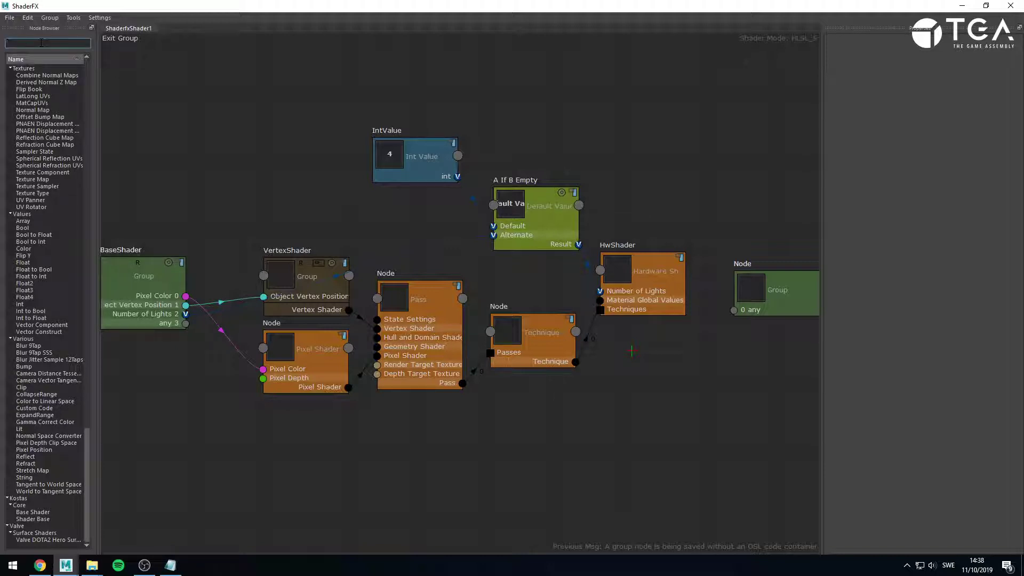
pyautogui.write('OSL')
pyautogui.press('BackSpace')
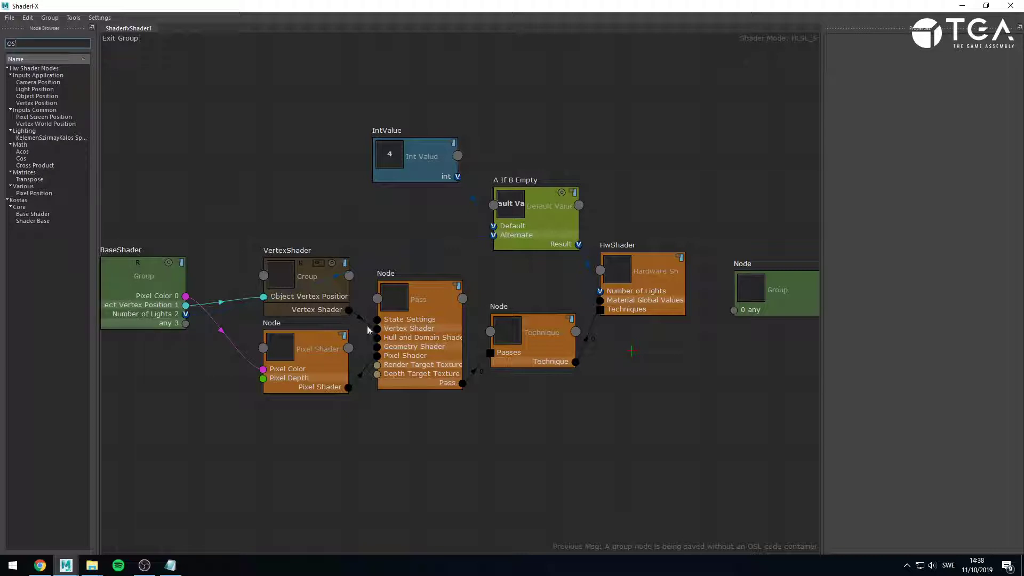
pyautogui.press('BackSpace')
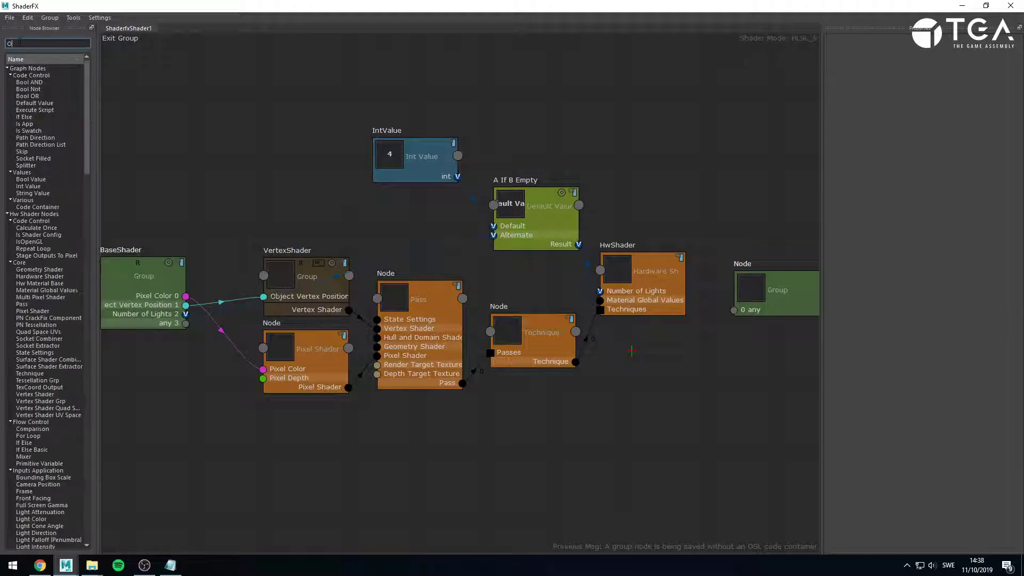
pyautogui.press('BackSpace')
# Exit the group and select the BaseShader group node in the main graph to examine its inputs and settings.
pyautogui.click(121, 38)
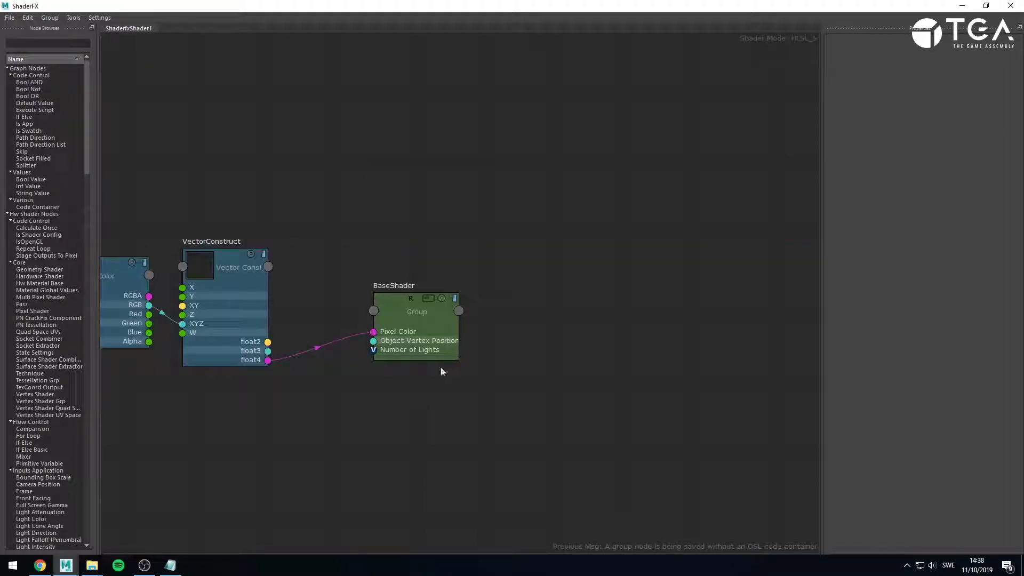
pyautogui.click(431, 344)
pyautogui.click(382, 406)
pyautogui.click(401, 305)
pyautogui.scroll(2, 366, 385)
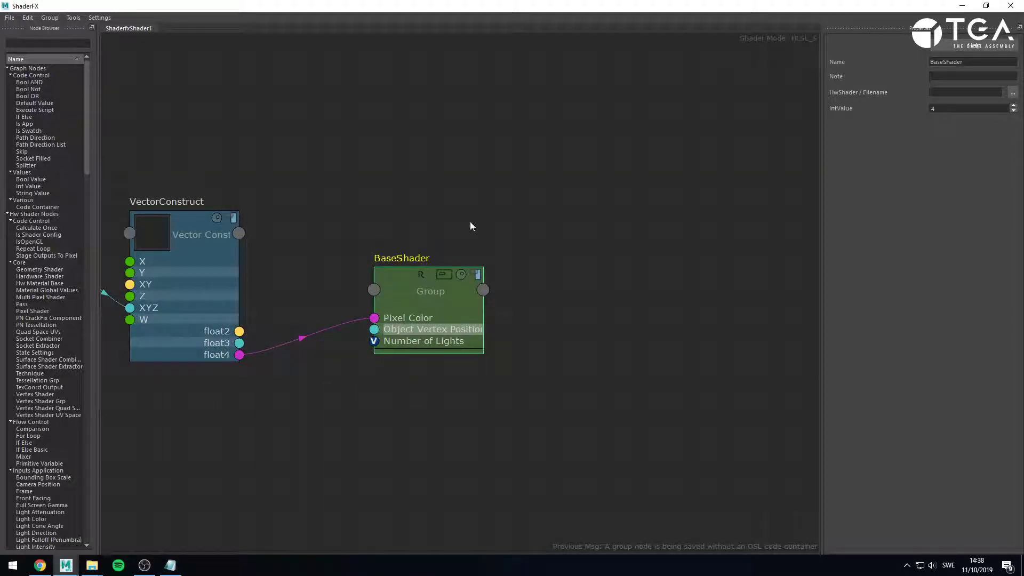
pyautogui.doubleClick(450, 322)
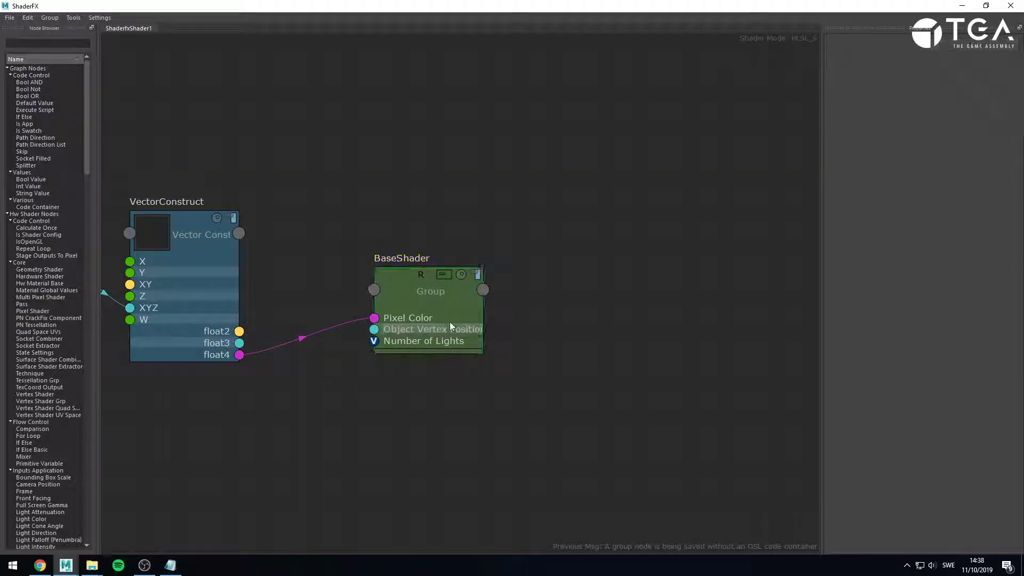
pyautogui.click(450, 322)
pyautogui.click(547, 298)
# Try connecting the IntValue node's int output to the output node inside the BaseShader group.
pyautogui.doubleClick(453, 282)
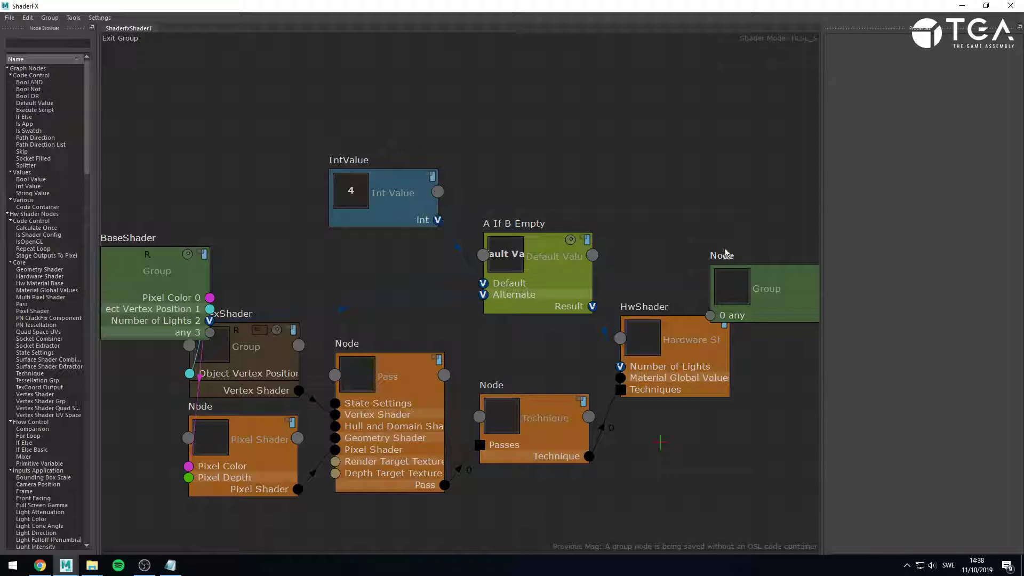
pyautogui.moveTo(725, 250); pyautogui.dragTo(709, 315)
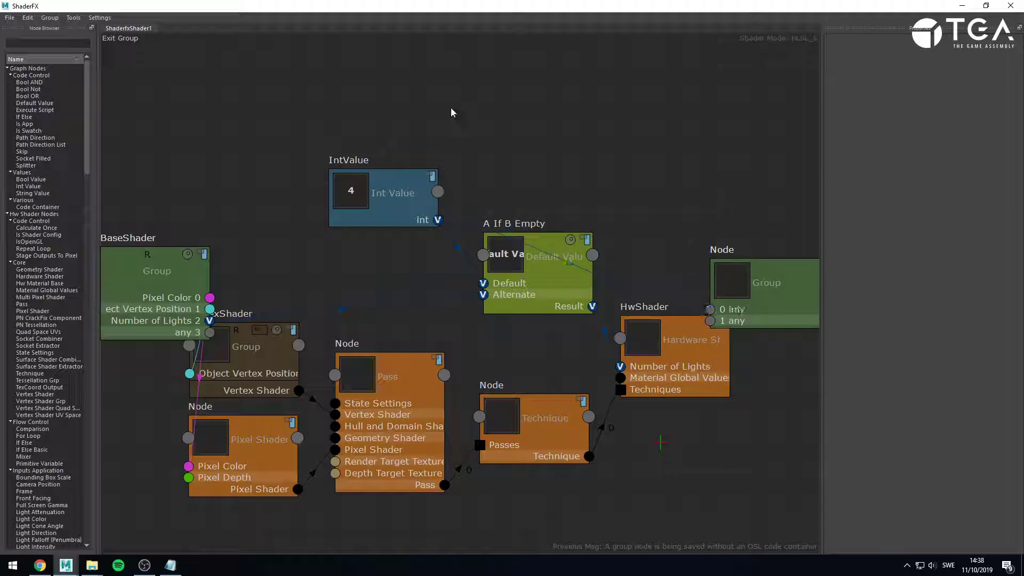
pyautogui.click(133, 39)
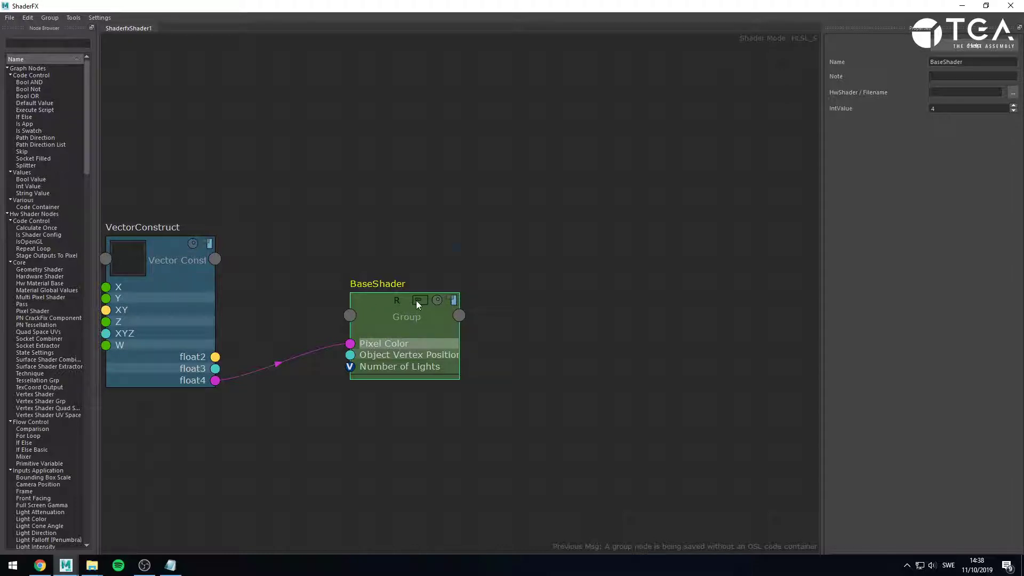
# Reopen the BaseShader group and check the settings of its input node.
pyautogui.click(418, 301)
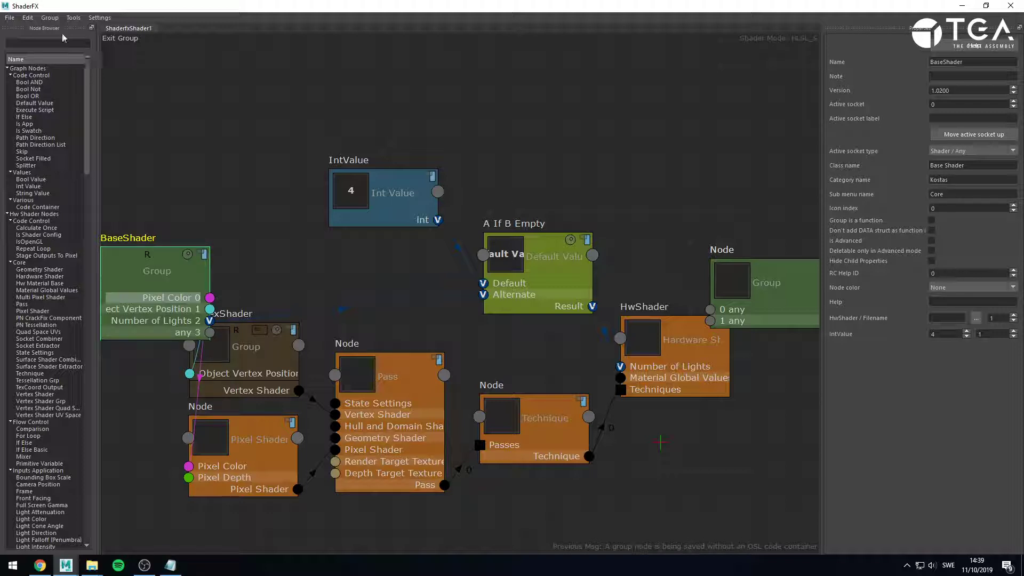
pyautogui.click(48, 18)
pyautogui.click(338, 110)
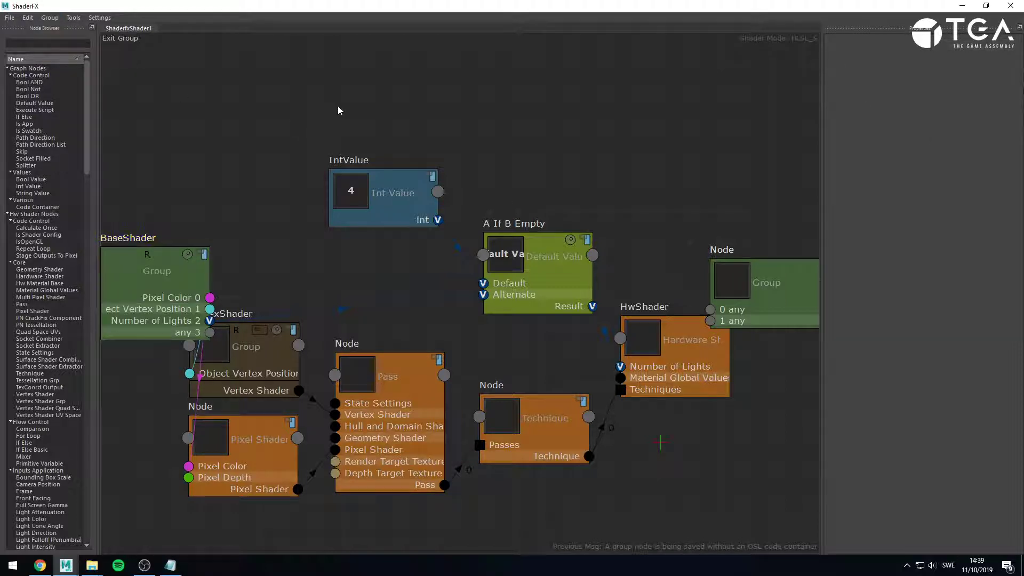